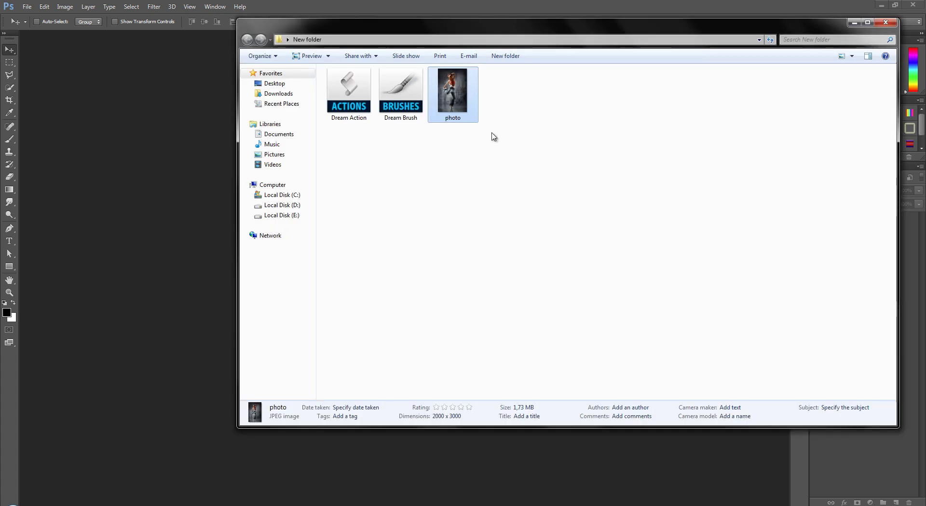
Open photo.jpg as a new document and confirm it is RGB Color, 8 Bits/Channel.
mouse_move(453, 94)
mouse_down()
mouse_move(198, 326)
mouse_move(337, 292)
mouse_up()
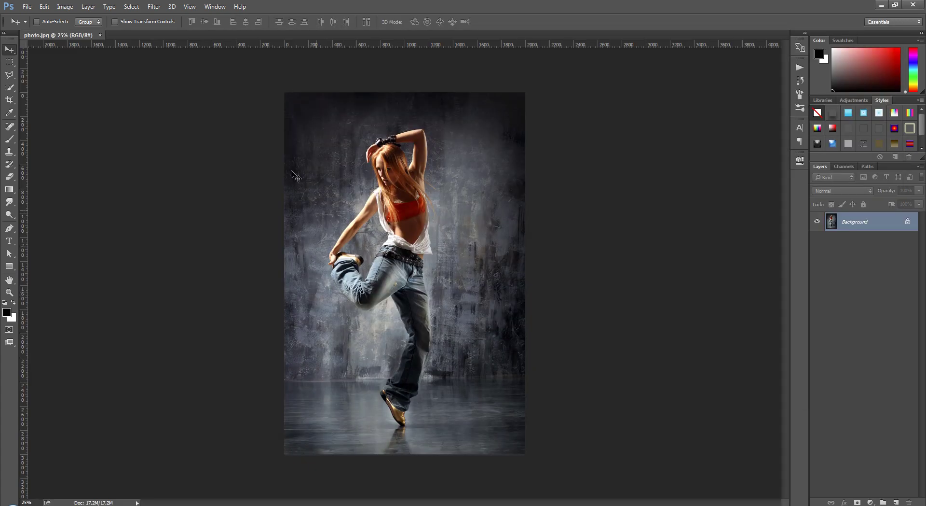
click(65, 7)
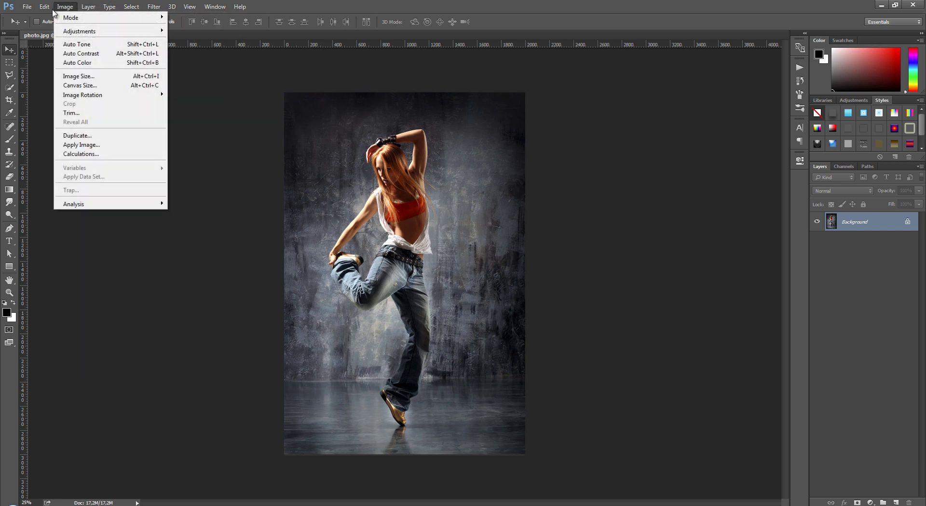
mouse_move(45, 7)
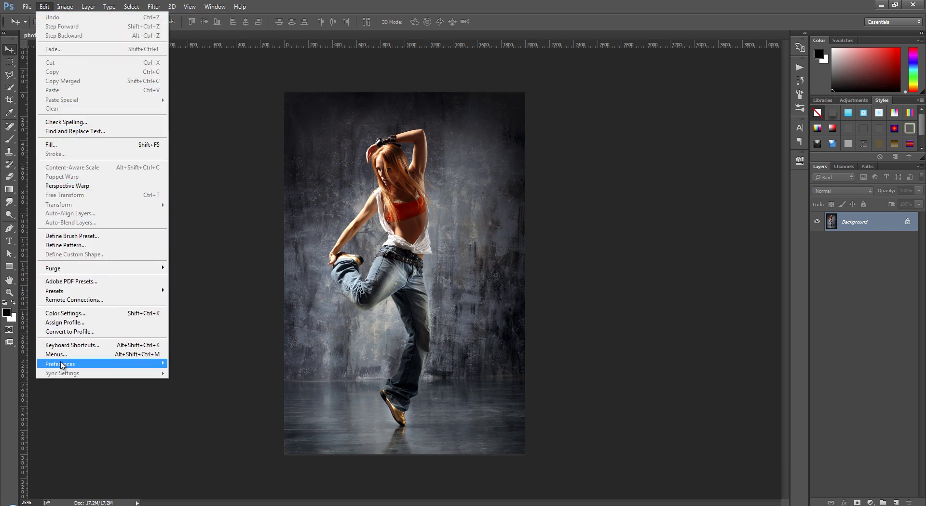
mouse_move(61, 363)
click(223, 203)
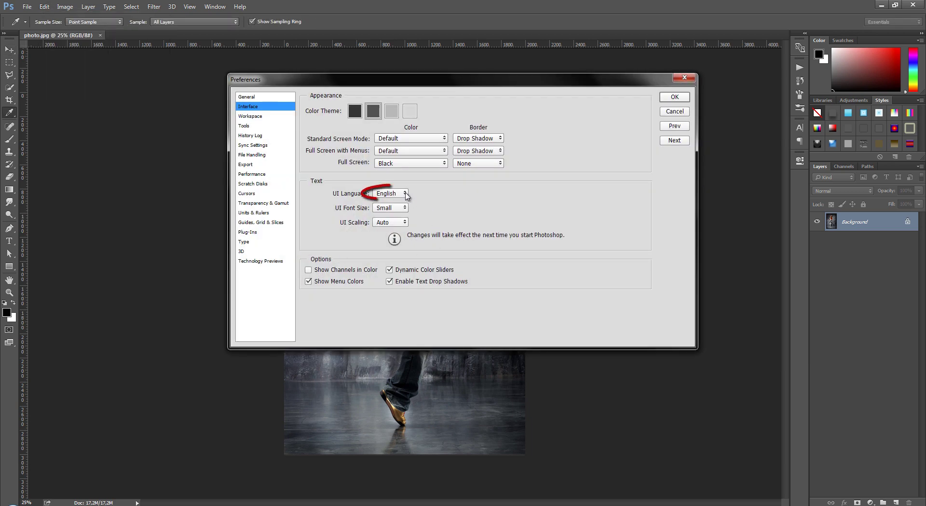
click(675, 97)
key(v)
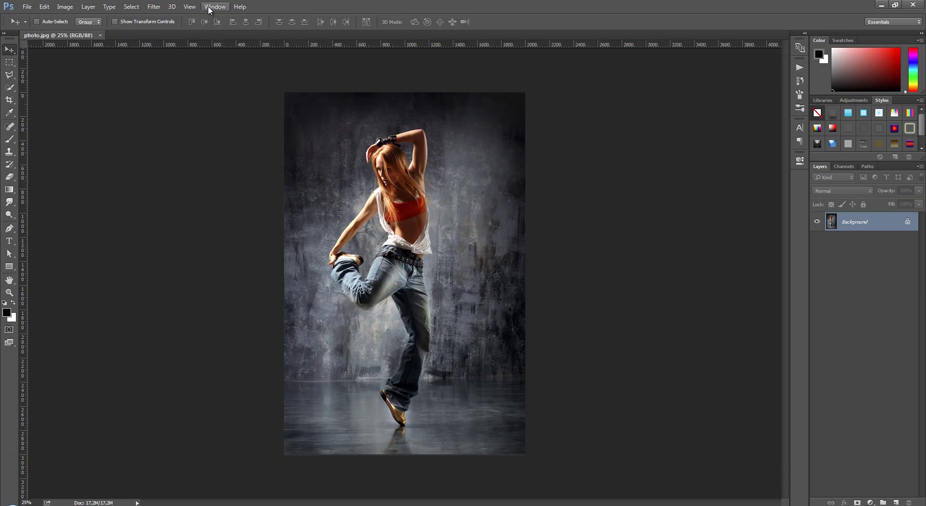
Load the Dream Action set into the Actions panel.
click(210, 7)
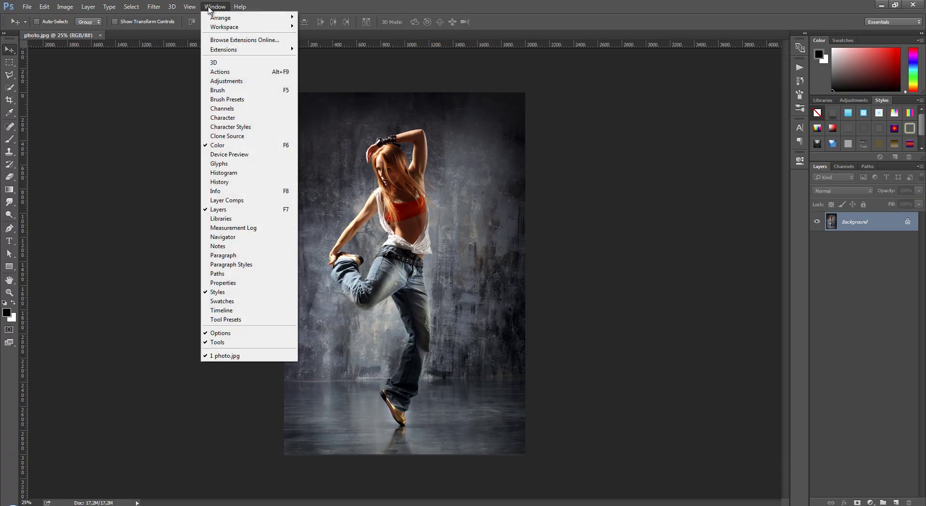
click(223, 72)
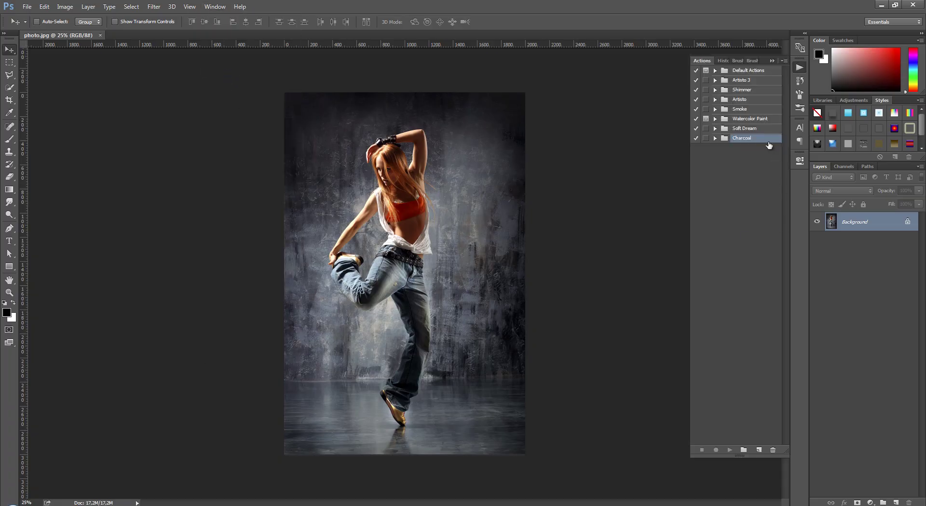
click(784, 62)
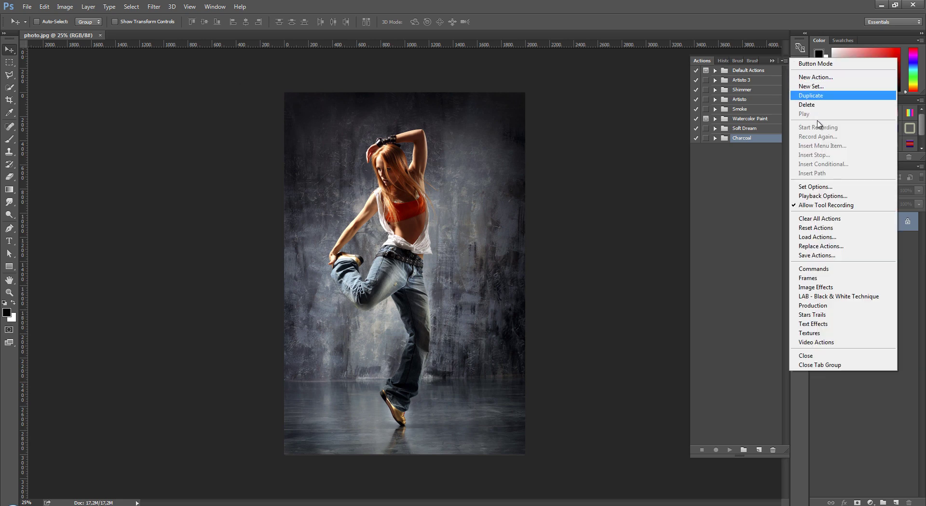
click(827, 237)
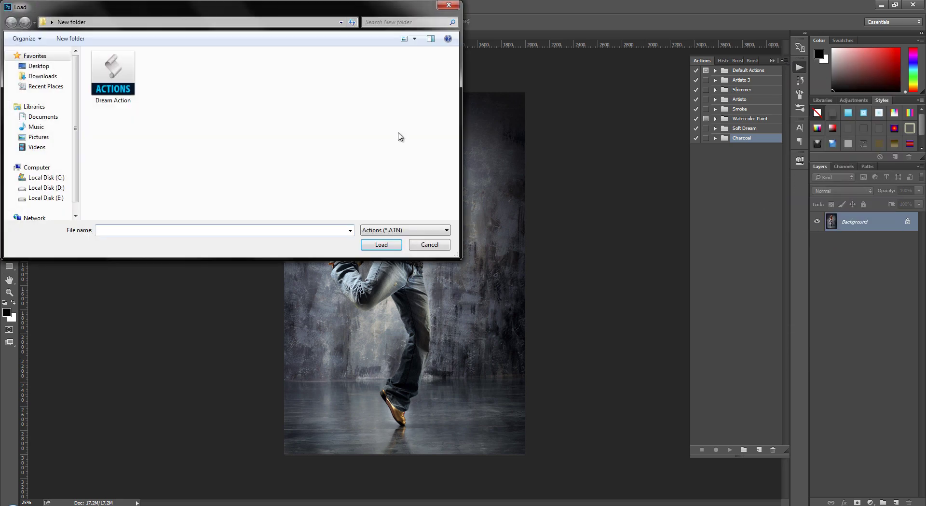
click(116, 74)
double_click(116, 74)
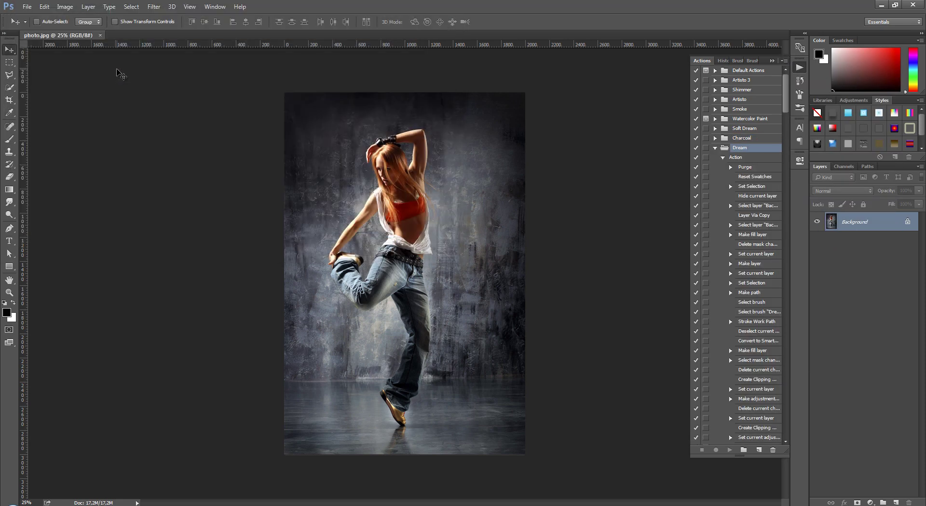
Load the Dream Brush presets into the Brush tool's preset list.
click(10, 139)
click(49, 22)
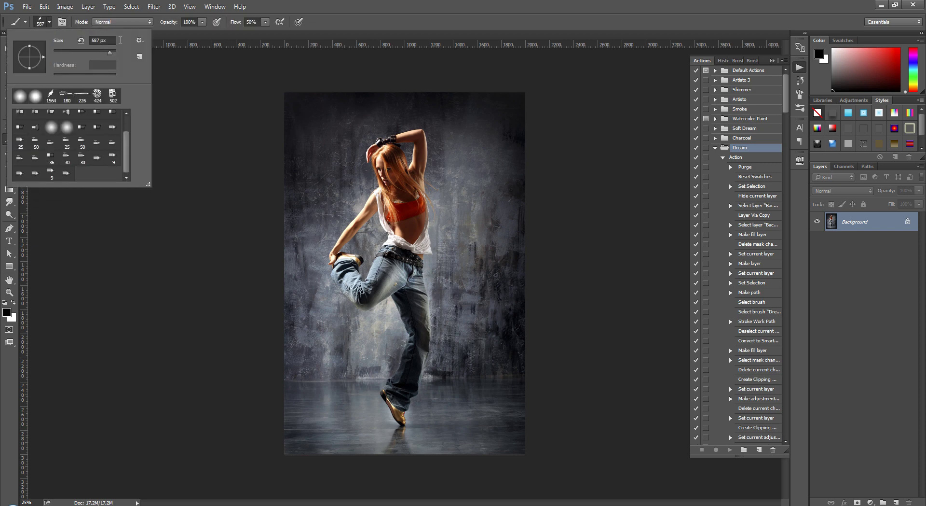
click(139, 40)
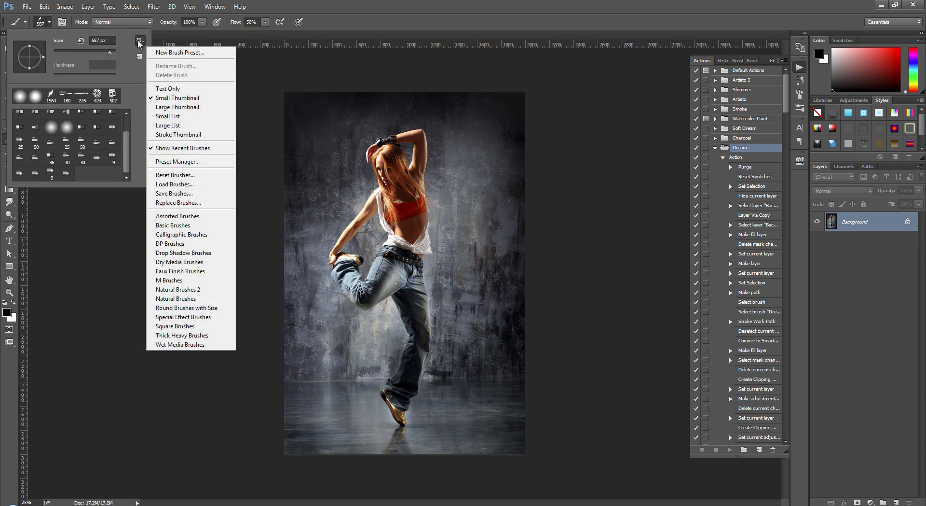
click(198, 185)
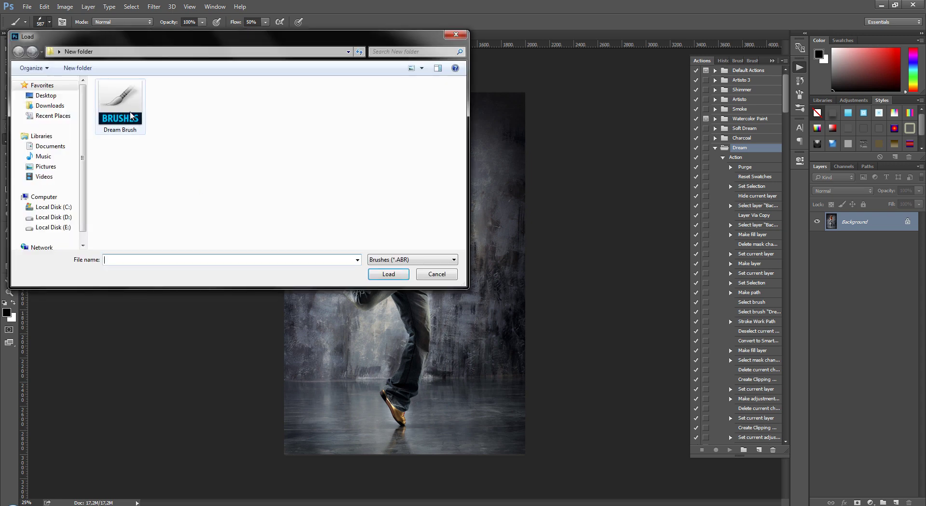
double_click(130, 116)
key(Escape)
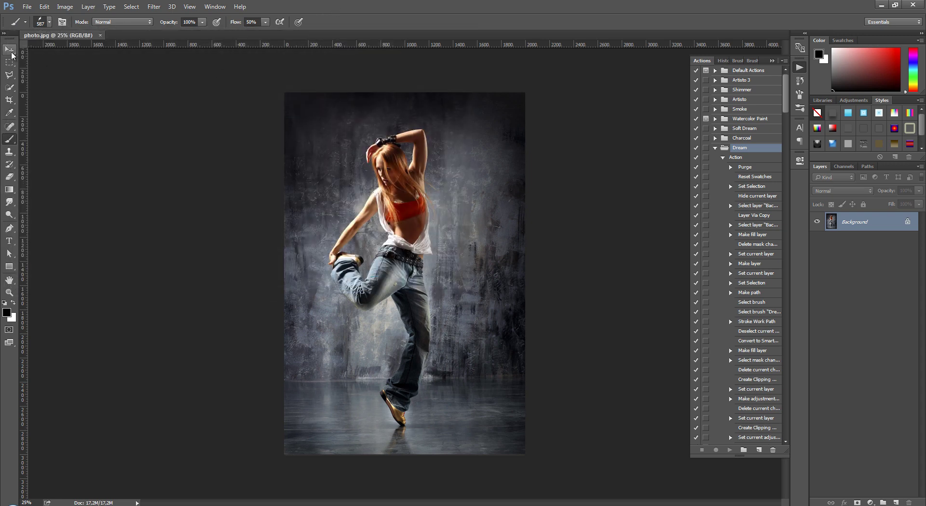
Convert the photo layer to a Smart Object, then turn it back into a Background layer.
key(v)
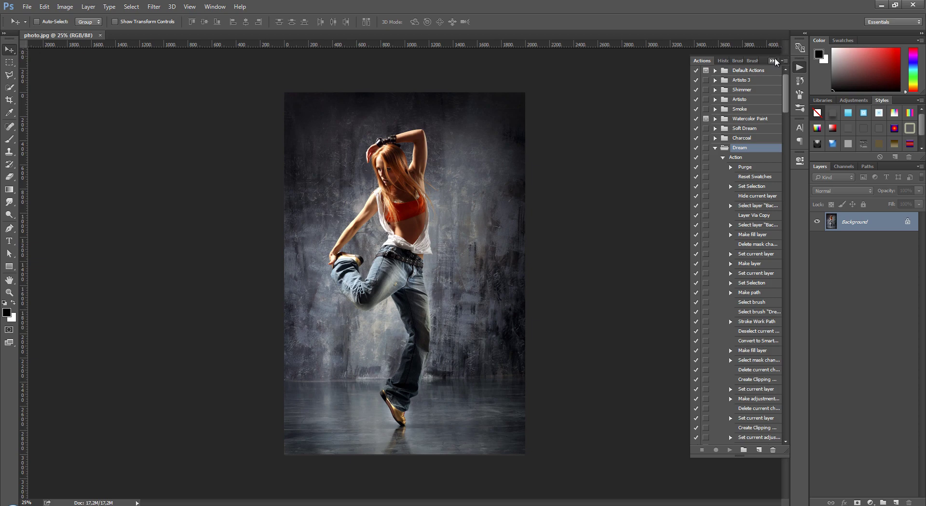
click(774, 59)
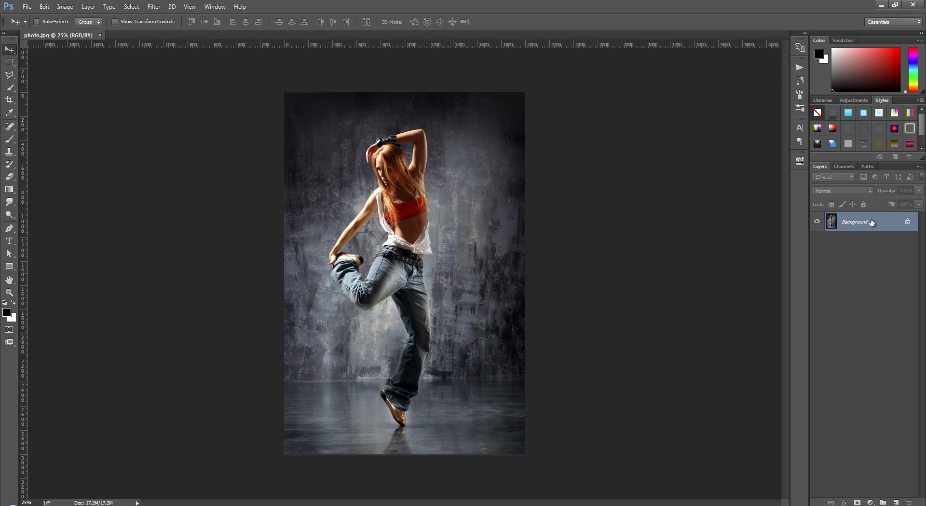
right_click(871, 222)
click(878, 289)
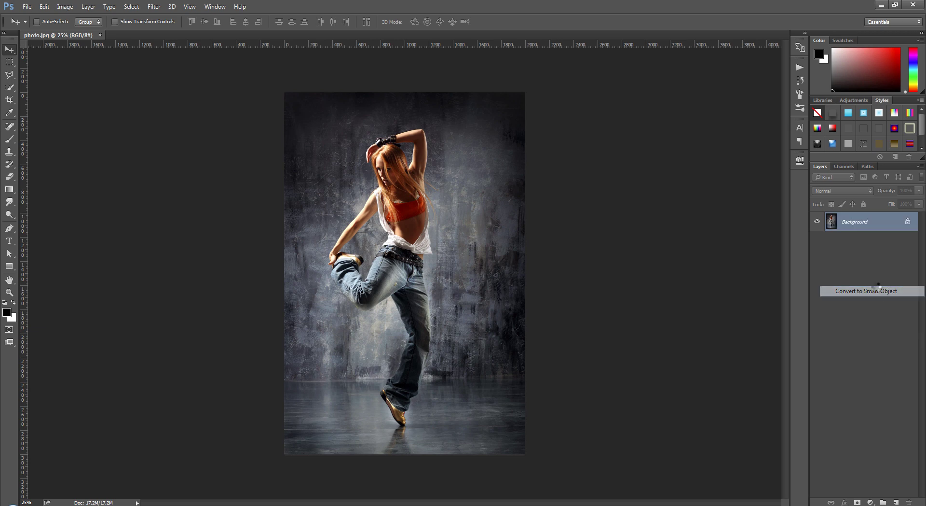
click(90, 7)
mouse_move(94, 16)
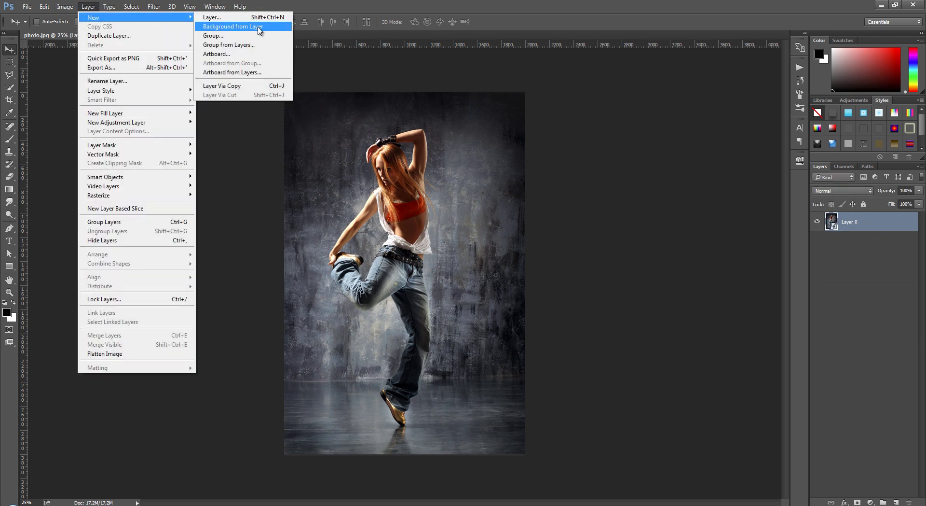
click(260, 27)
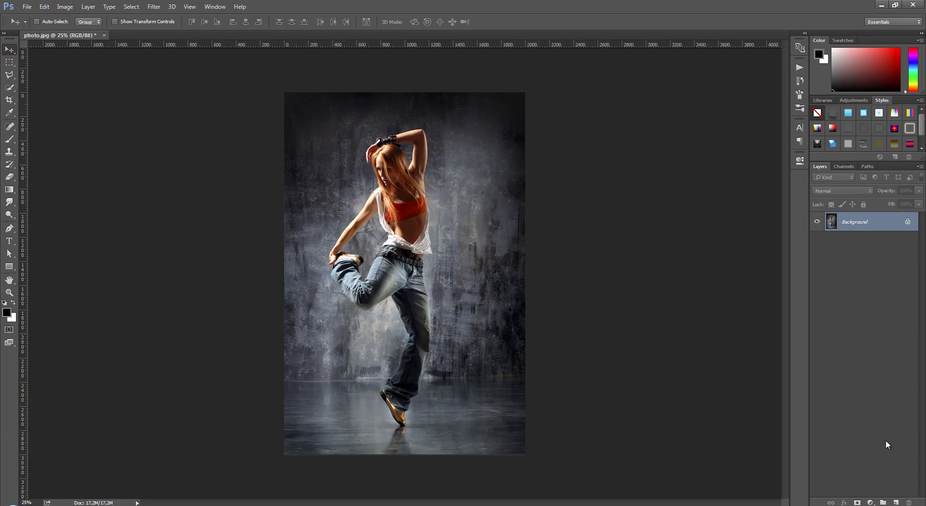
Add a new layer named 'brush' and set the foreground colour to ff0000.
click(896, 502)
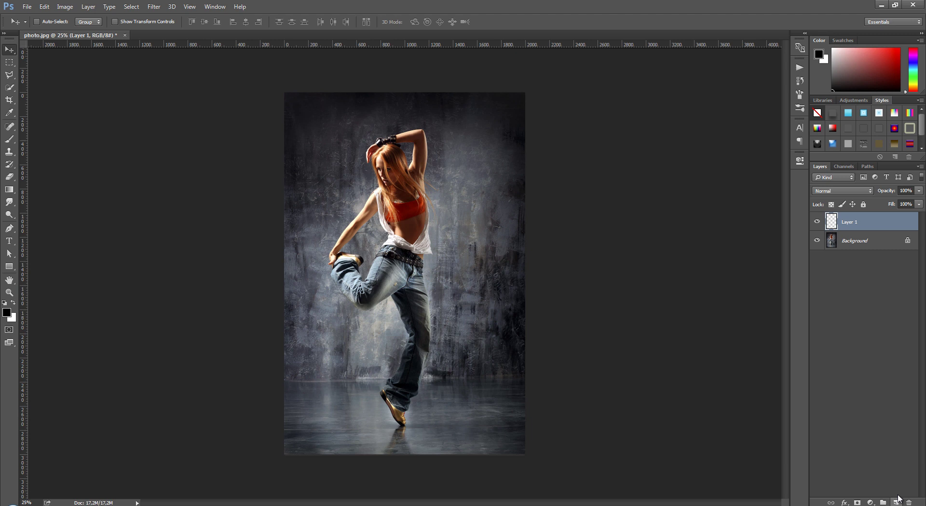
double_click(854, 222)
text(brush)
key(Return)
click(9, 314)
text(ff0000)
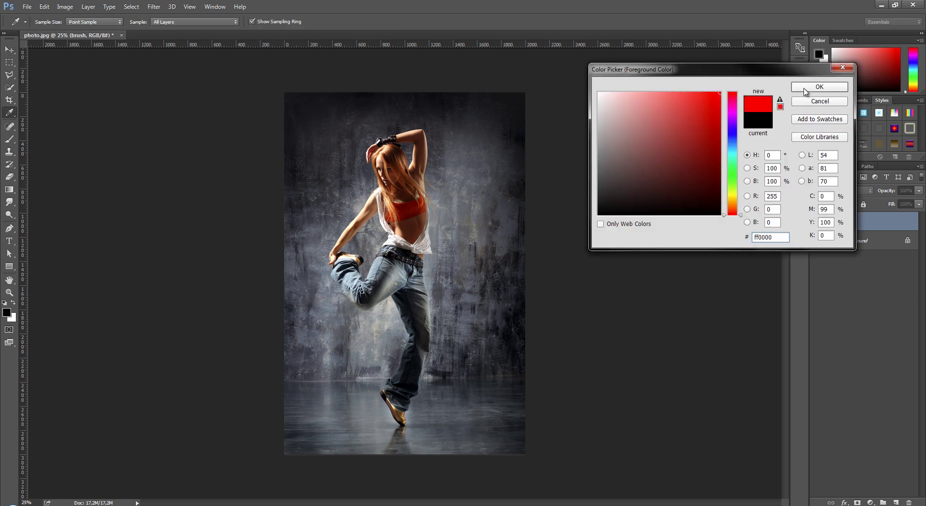
key(Return)
With a 467 px soft round brush, paint red over the dancer's hair and top.
click(10, 139)
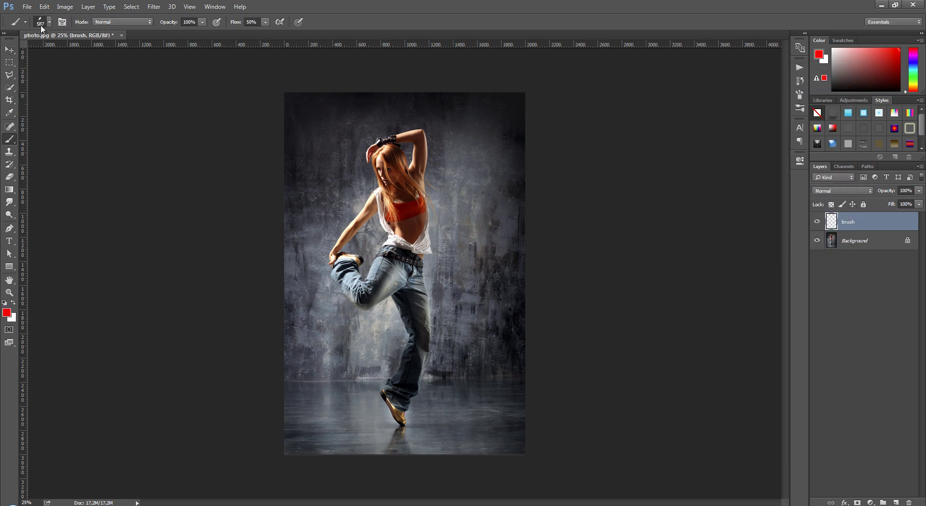
click(49, 22)
scroll(53, 127, up, 1)
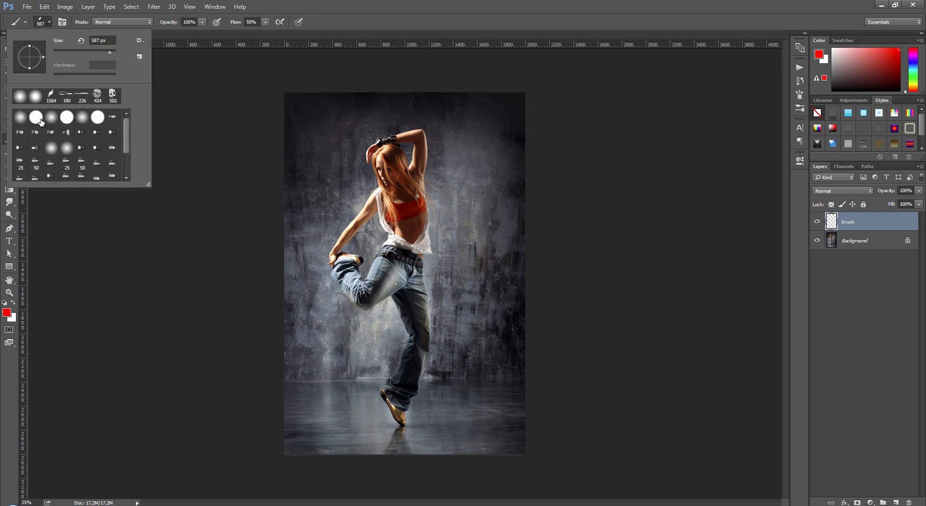
click(20, 117)
drag(113, 53, 107, 56)
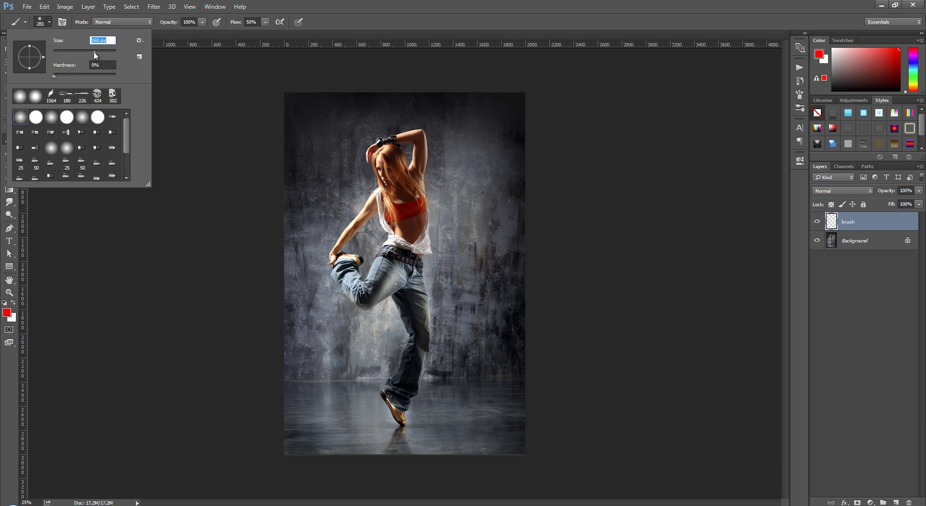
text(142)
key(Return)
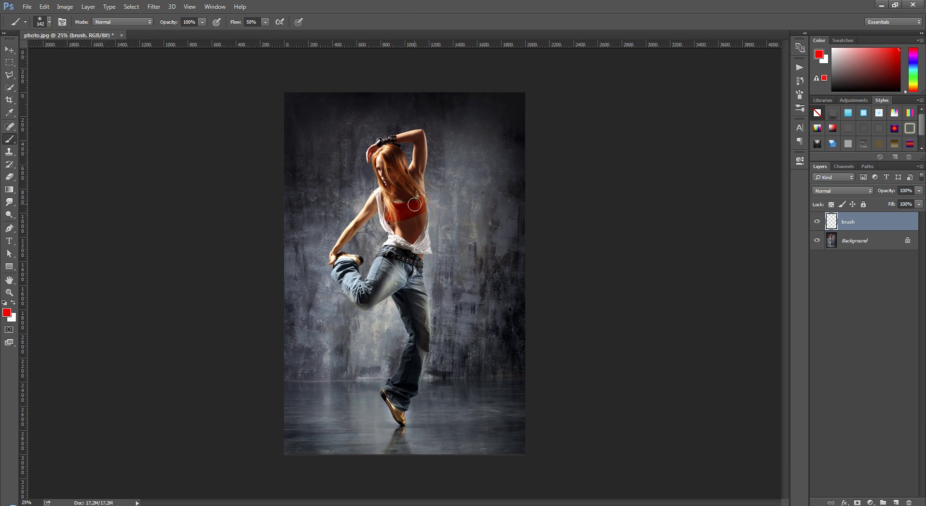
key(ctrl+plus)
scroll(415, 204, up, 2)
mouse_move(382, 107)
mouse_down()
mouse_move(422, 250)
mouse_move(423, 289)
mouse_up()
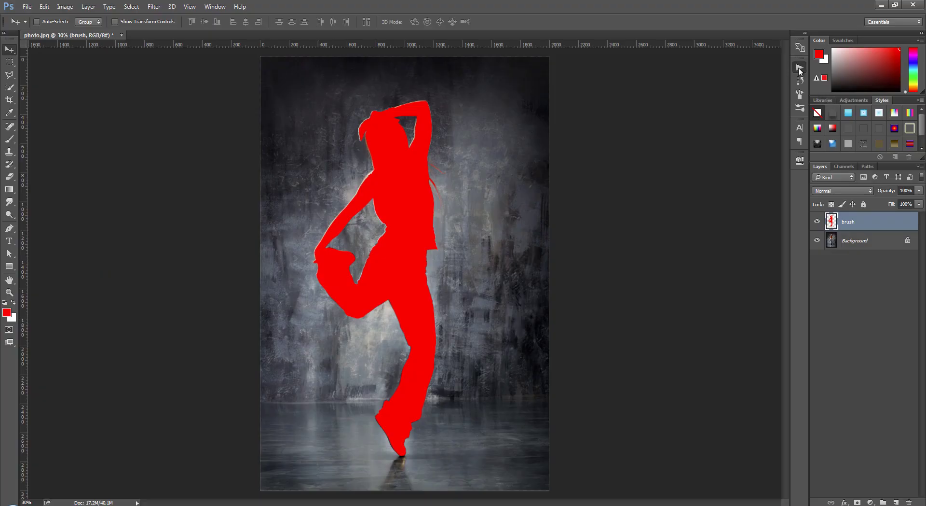
Play the Dream action on the red-painted image.
click(799, 68)
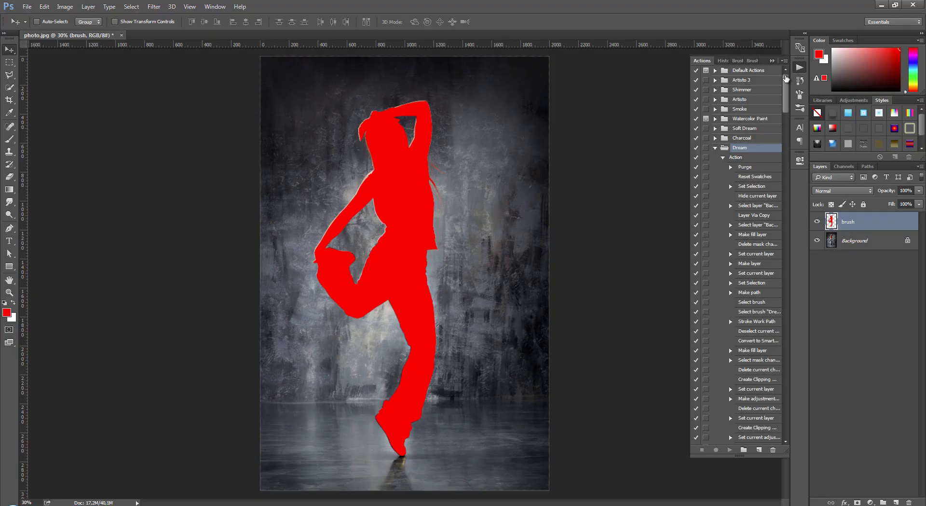
click(753, 158)
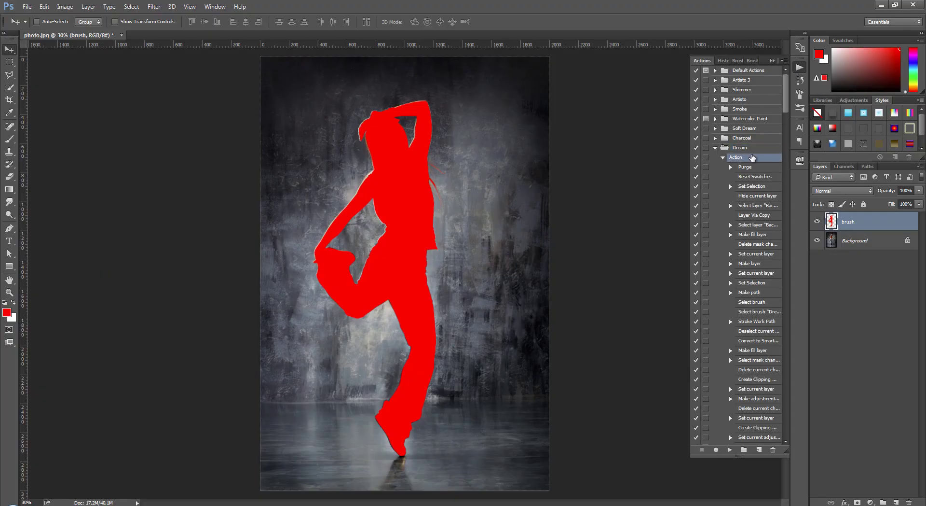
click(729, 450)
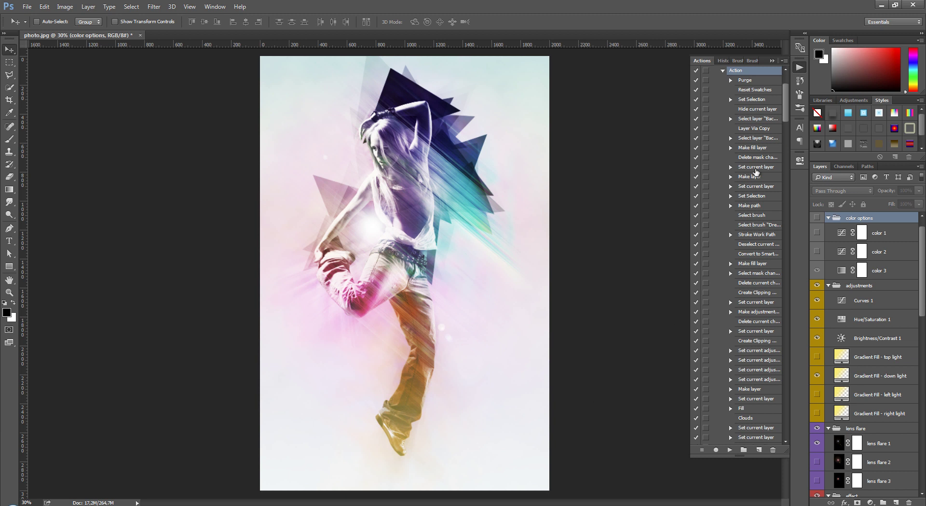
Collapse the action list and the color options, adjustments, lens flare, effect, shape and bg groups.
click(723, 71)
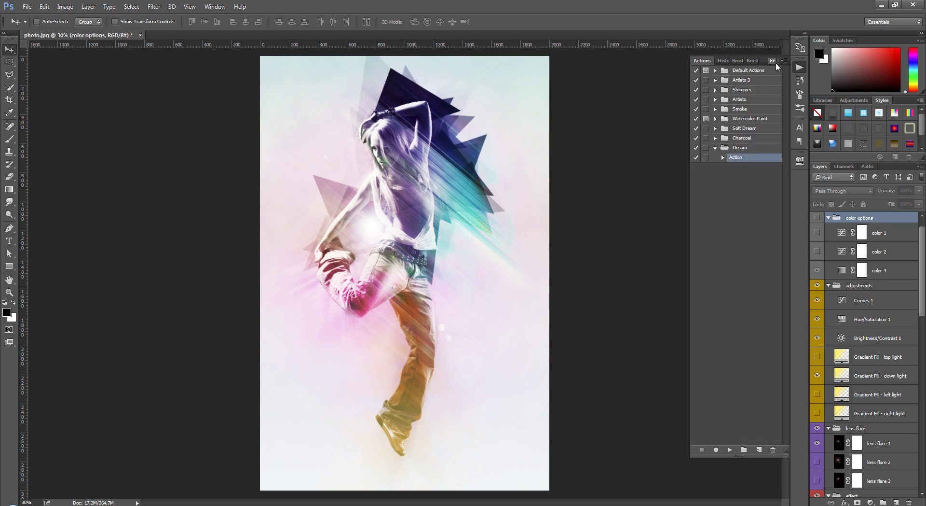
click(772, 61)
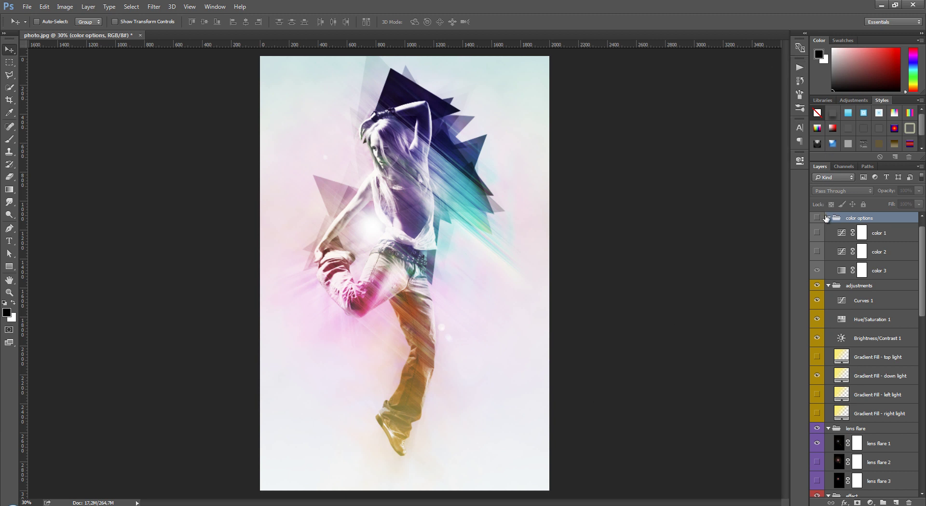
click(828, 219)
click(829, 230)
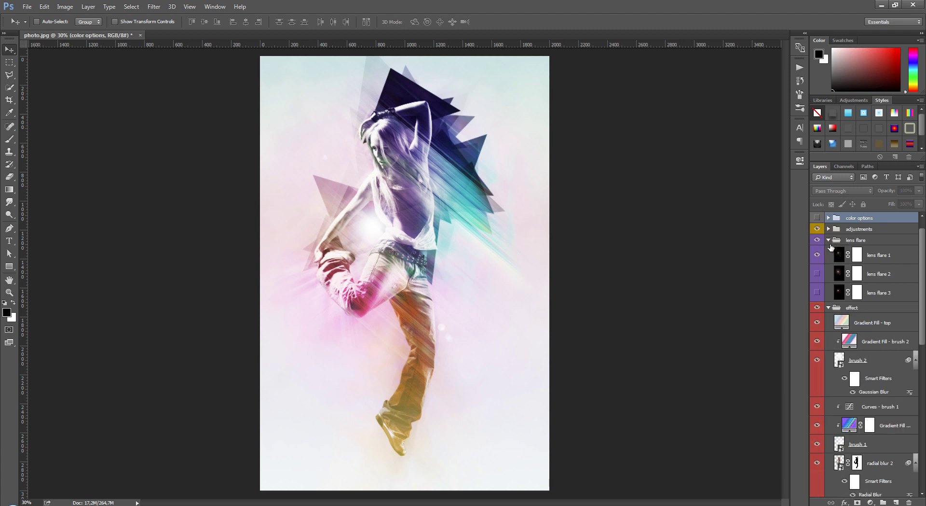
click(828, 240)
click(829, 251)
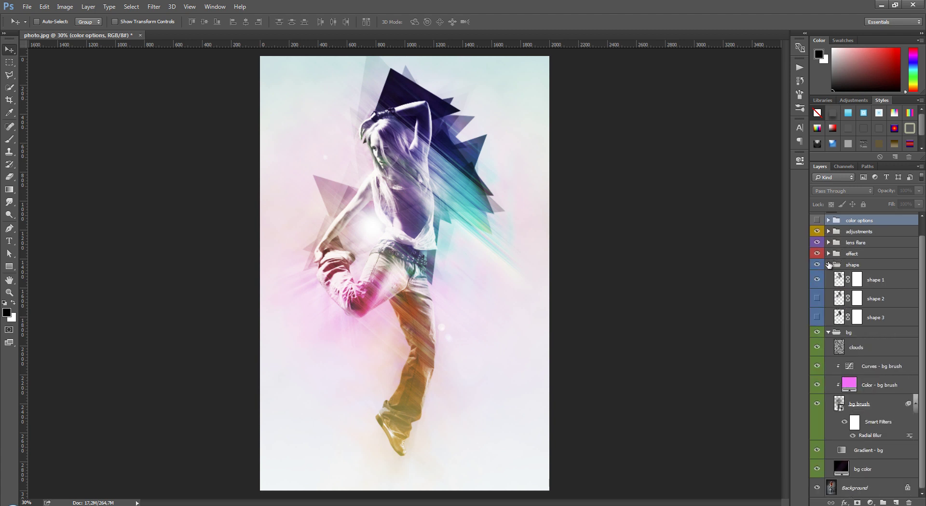
click(828, 265)
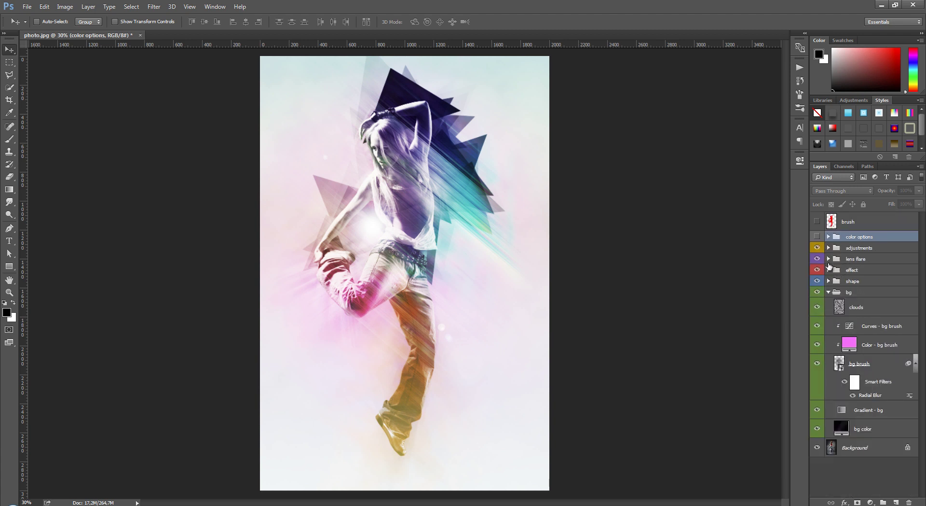
click(829, 292)
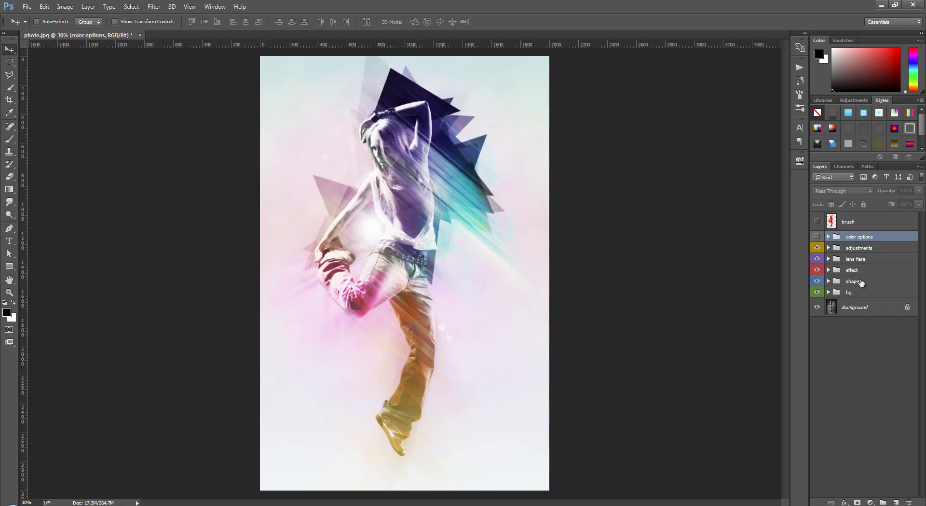
Expand the shape group and select the shape 1 layer.
click(860, 282)
click(828, 281)
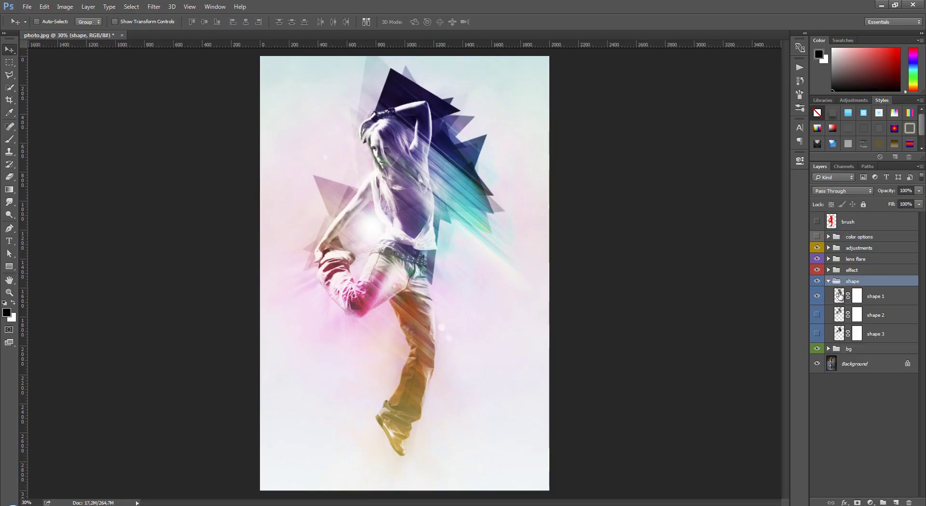
click(840, 296)
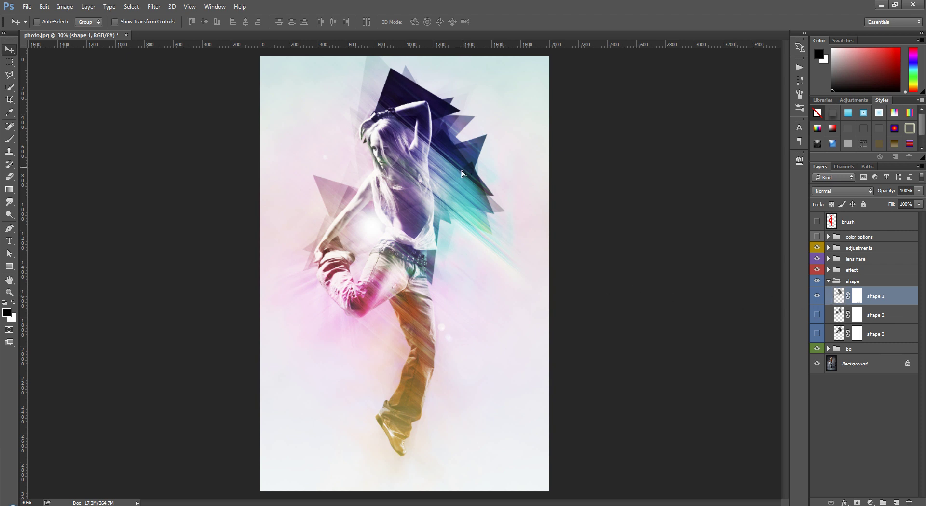
Shift shape 1's triangles and free-transform them to about 114% width and 117% height.
drag(462, 171, 450, 179)
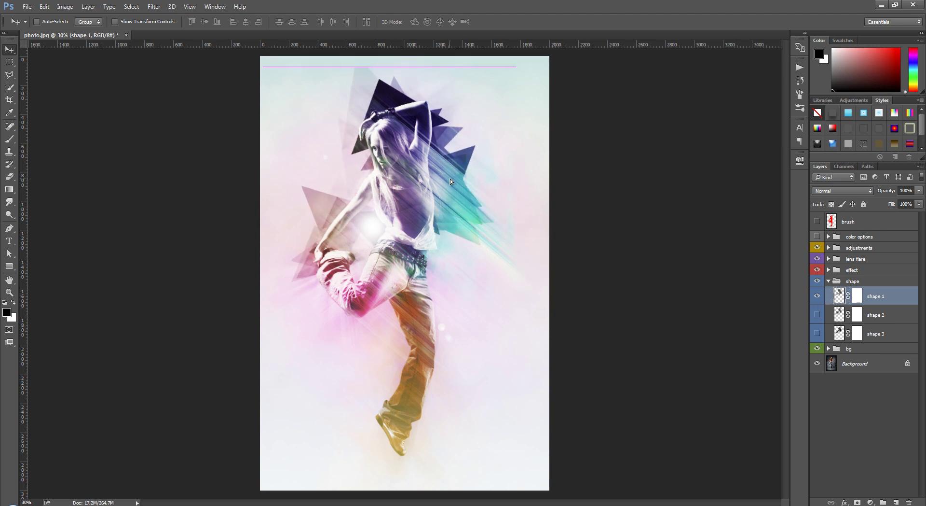
click(44, 6)
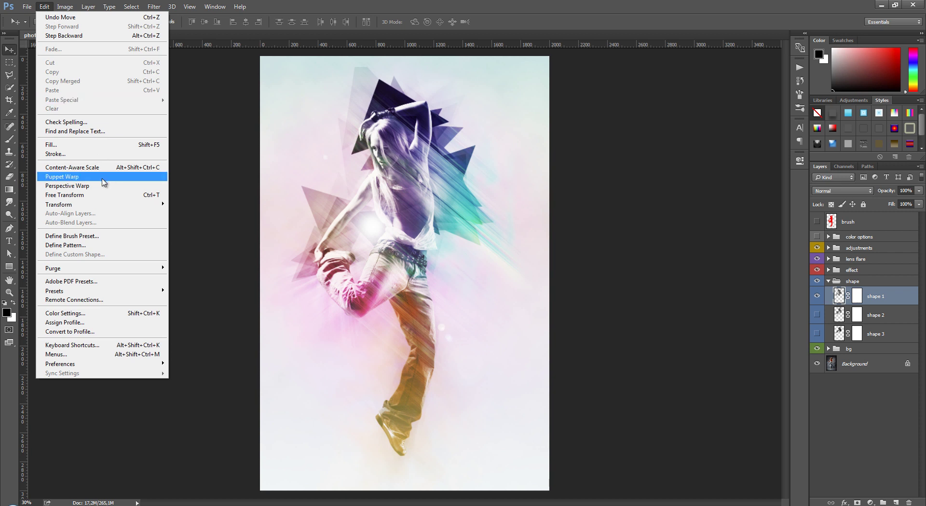
click(100, 195)
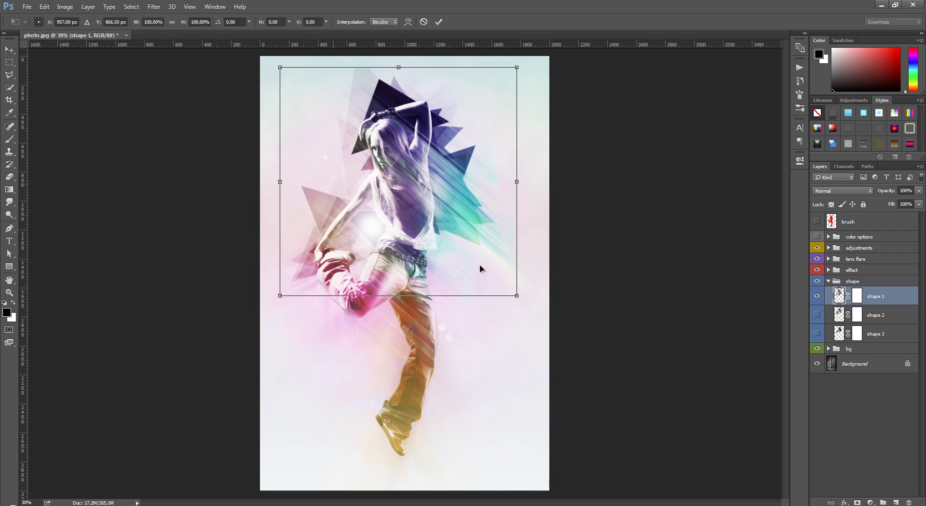
drag(519, 298, 550, 333)
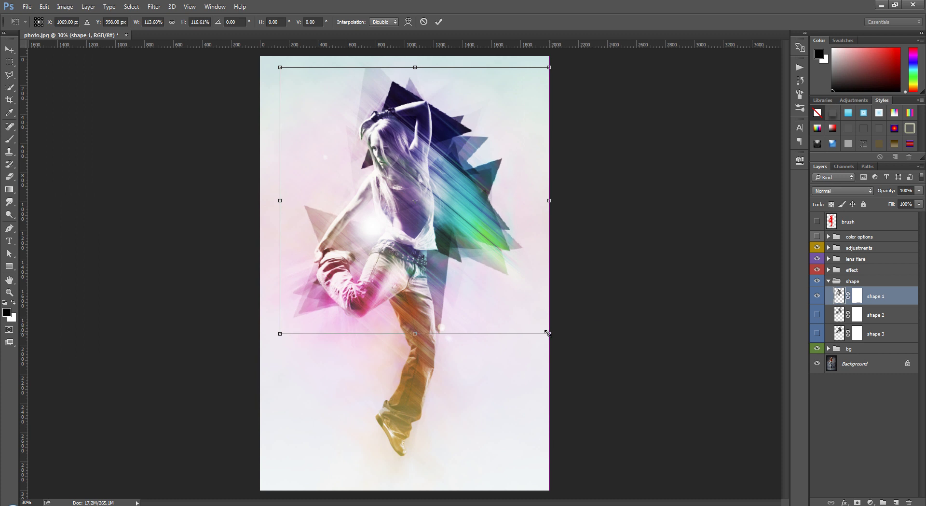
drag(550, 334, 550, 335)
drag(493, 256, 483, 255)
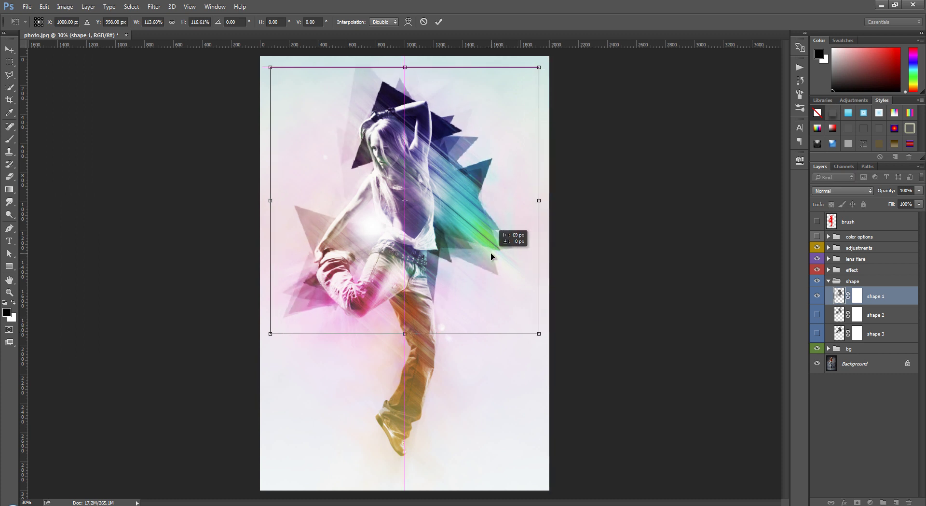
drag(406, 65, 405, 56)
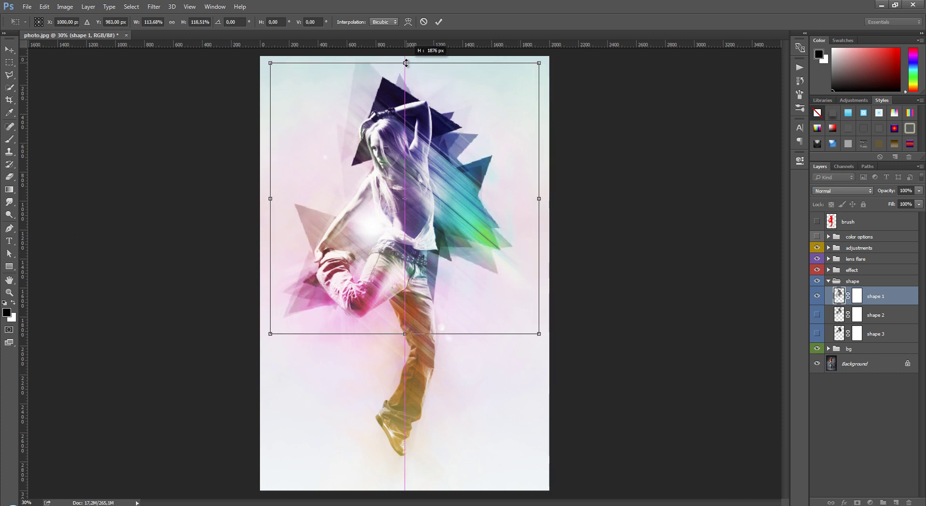
key(Return)
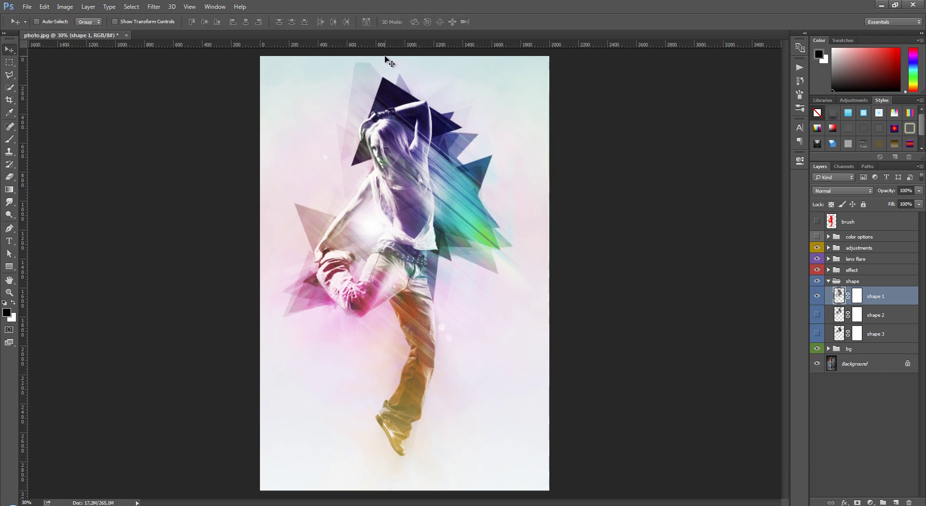
scroll(385, 57, up, 5)
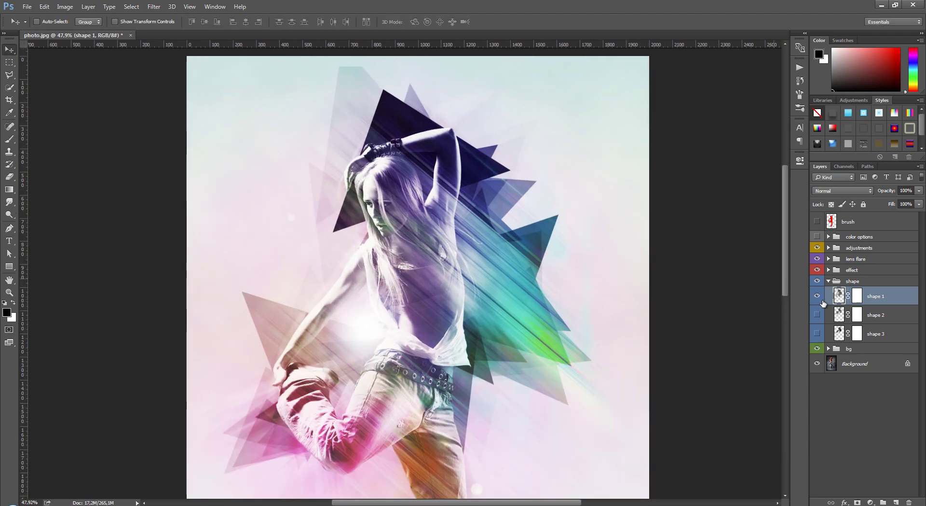
On shape 1's mask, fade the pale triangle's tip using a 34% opacity, 28% hardness eraser.
click(857, 296)
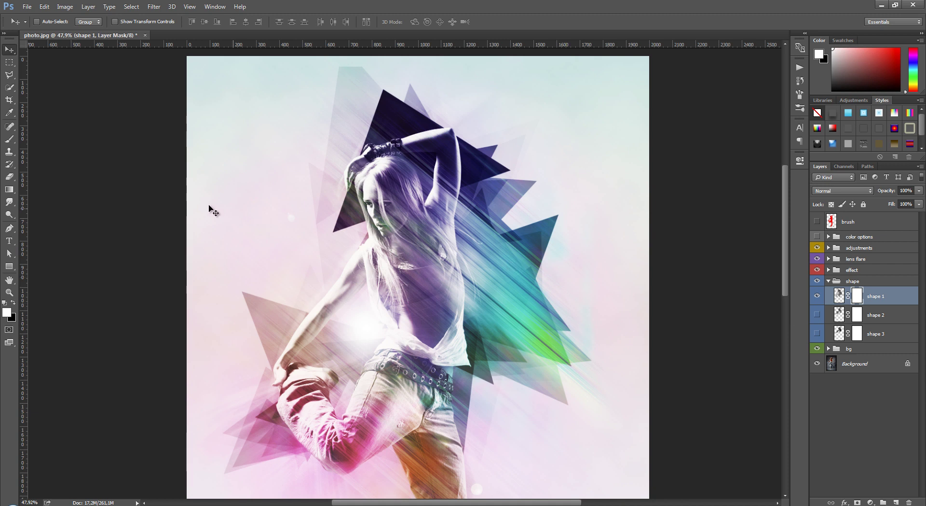
click(10, 177)
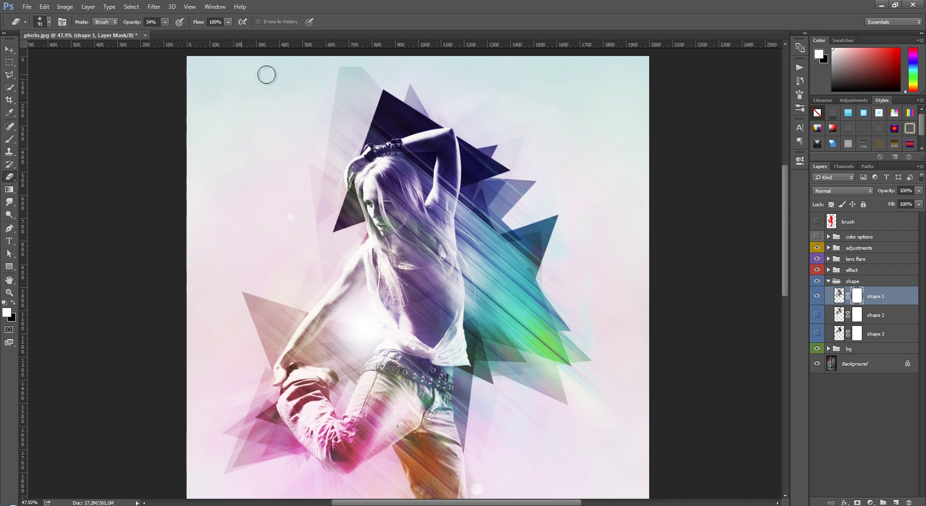
drag(370, 68, 340, 73)
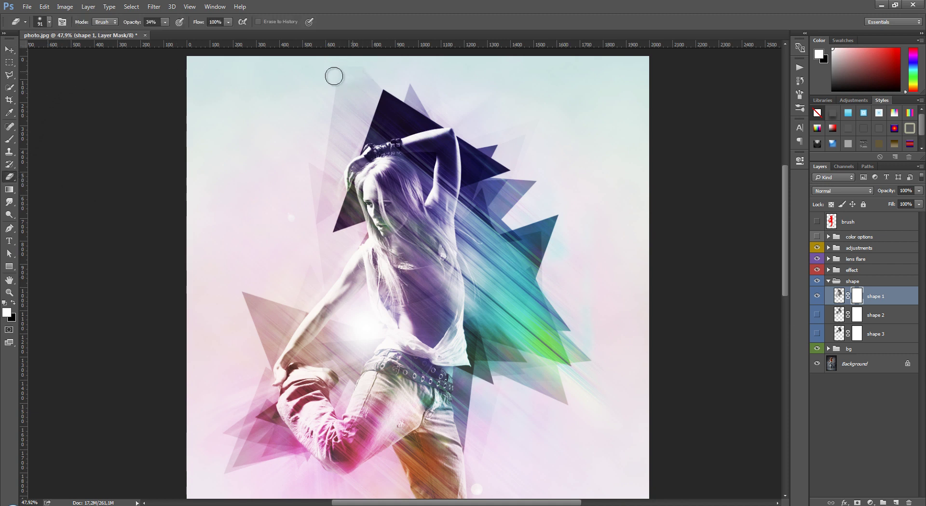
click(50, 21)
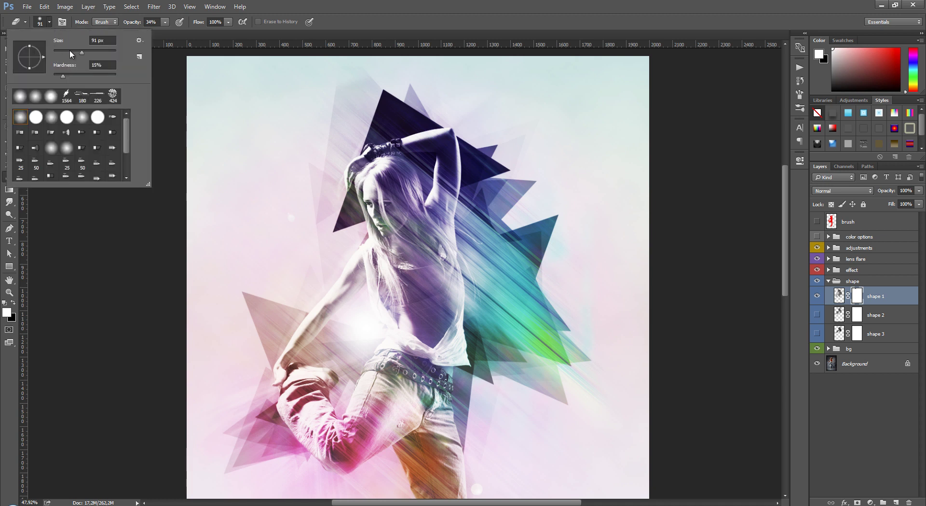
drag(59, 75, 74, 79)
click(332, 120)
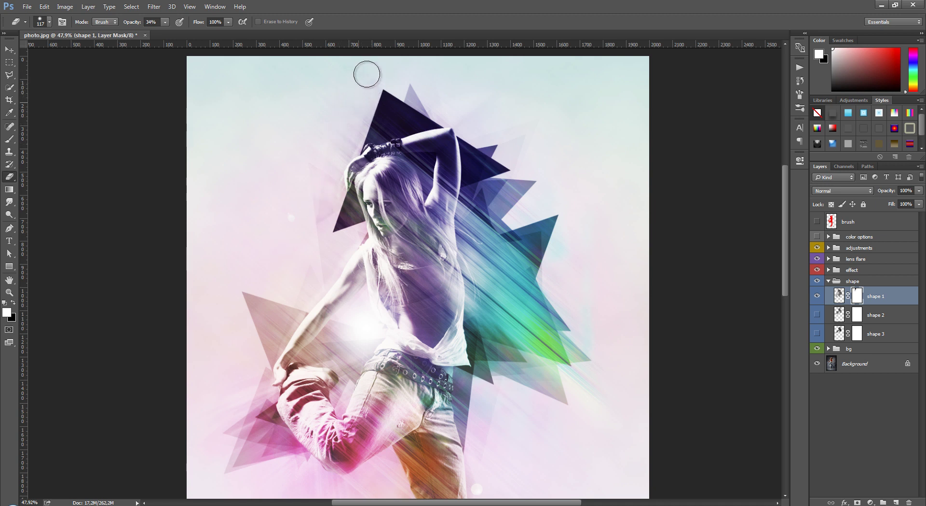
click(10, 49)
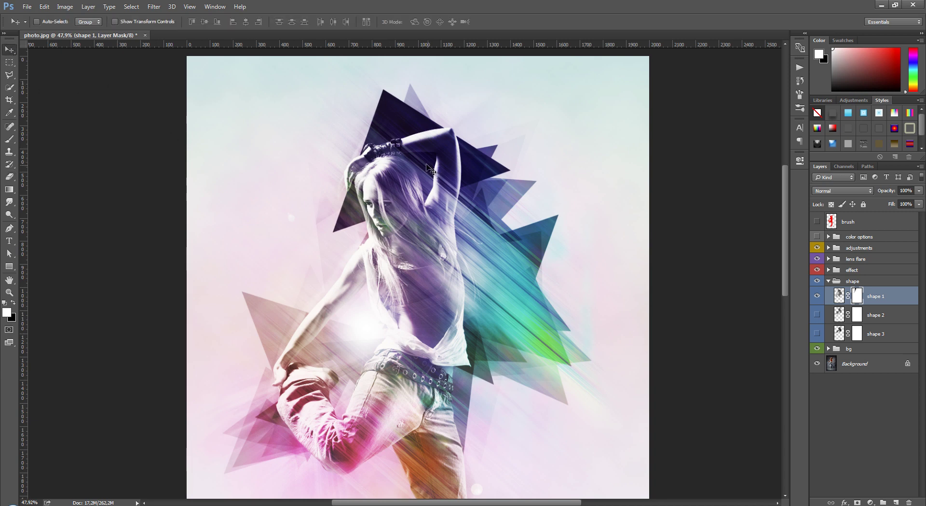
Show shape 2, move its shards down around the dancer, and select its layer mask.
scroll(427, 164, down, 2)
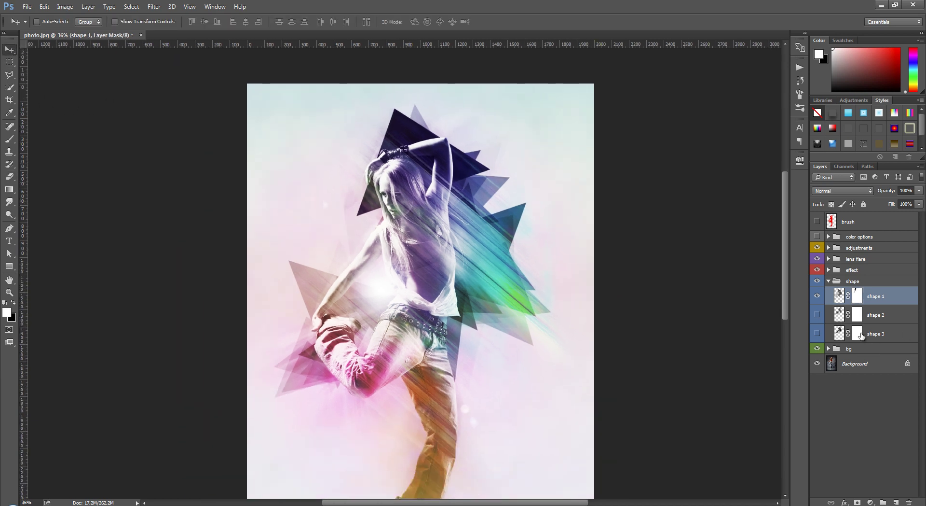
click(819, 315)
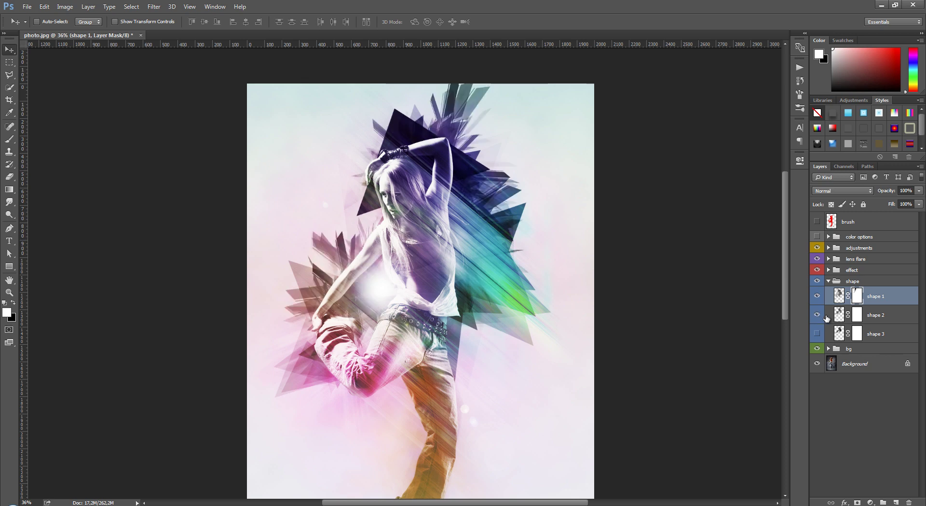
click(839, 316)
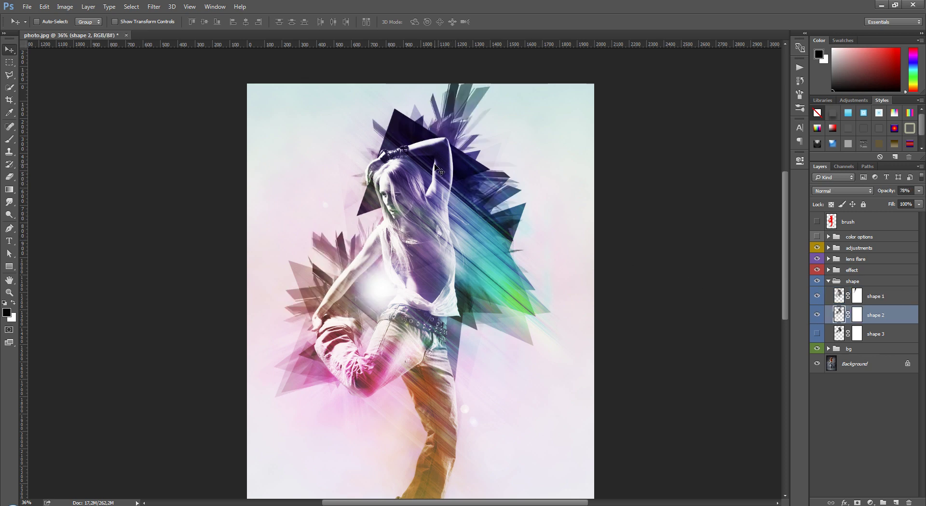
mouse_move(437, 187)
mouse_down()
mouse_move(462, 272)
mouse_move(484, 213)
mouse_up()
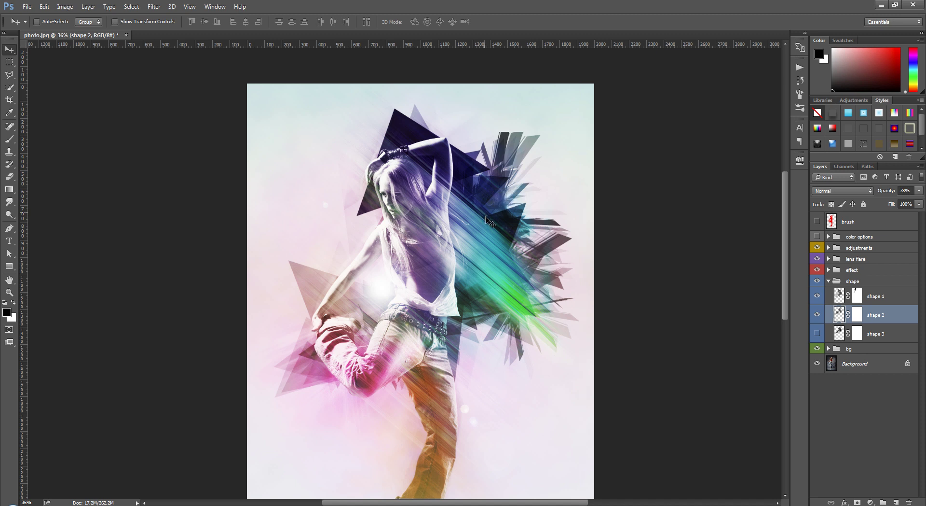
click(857, 315)
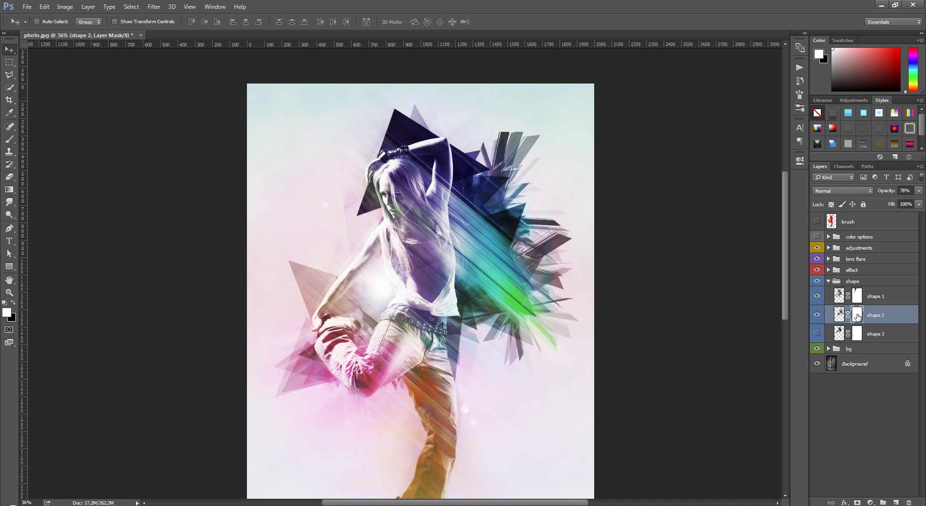
Erase the shards right of the dancer on shape 2's mask at 100% eraser opacity.
click(9, 176)
drag(166, 32, 395, 123)
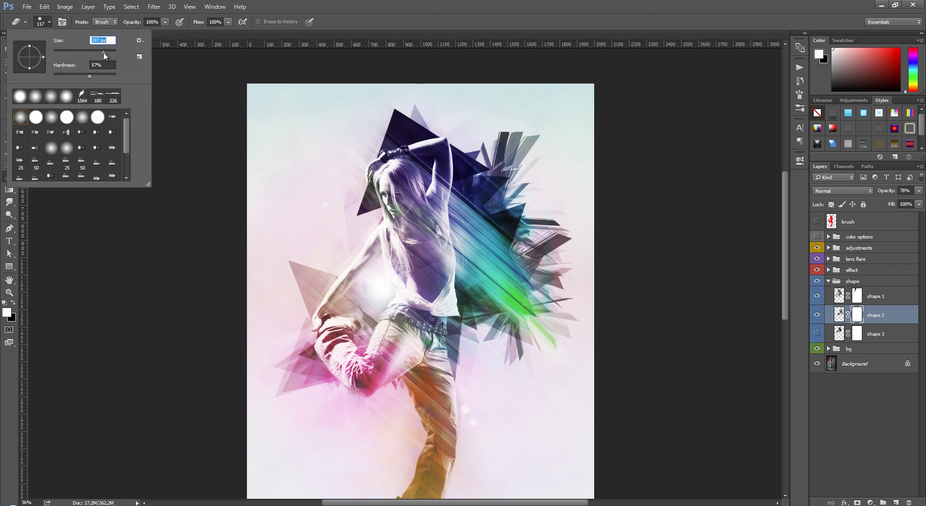
click(510, 140)
mouse_move(516, 144)
mouse_down()
mouse_move(544, 244)
mouse_move(540, 137)
mouse_move(517, 341)
mouse_move(488, 135)
mouse_move(482, 294)
mouse_move(516, 391)
mouse_move(506, 193)
mouse_move(533, 262)
mouse_move(533, 455)
mouse_move(552, 329)
mouse_move(564, 321)
mouse_move(458, 340)
mouse_up()
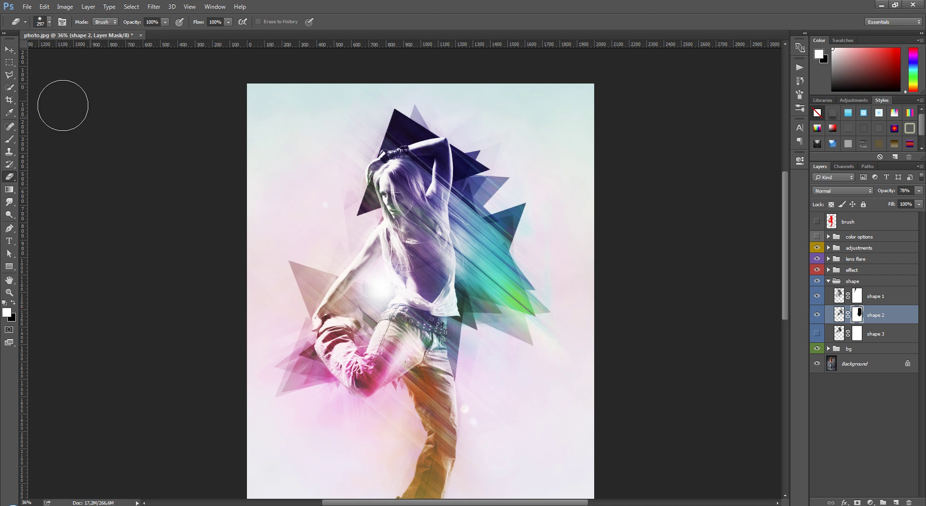
Make the shape 3 splatter layer visible and select it.
click(9, 50)
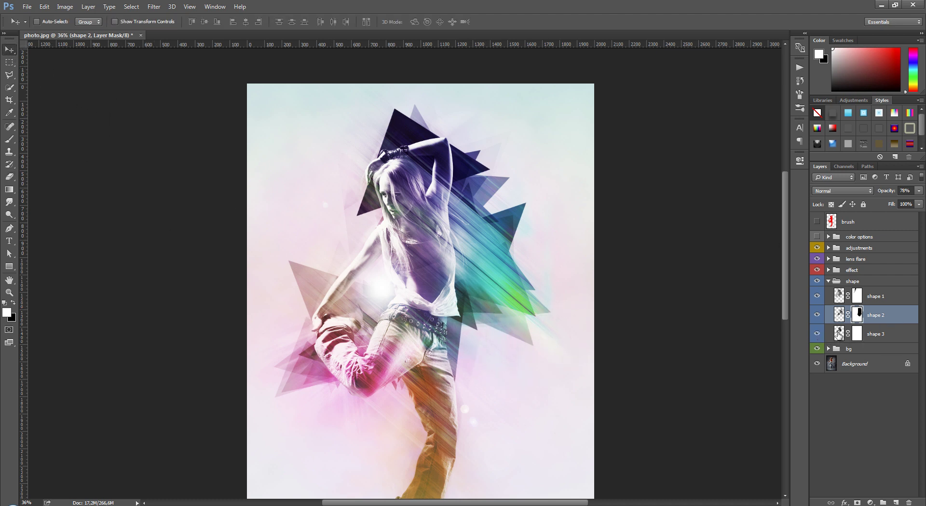
click(817, 334)
click(841, 333)
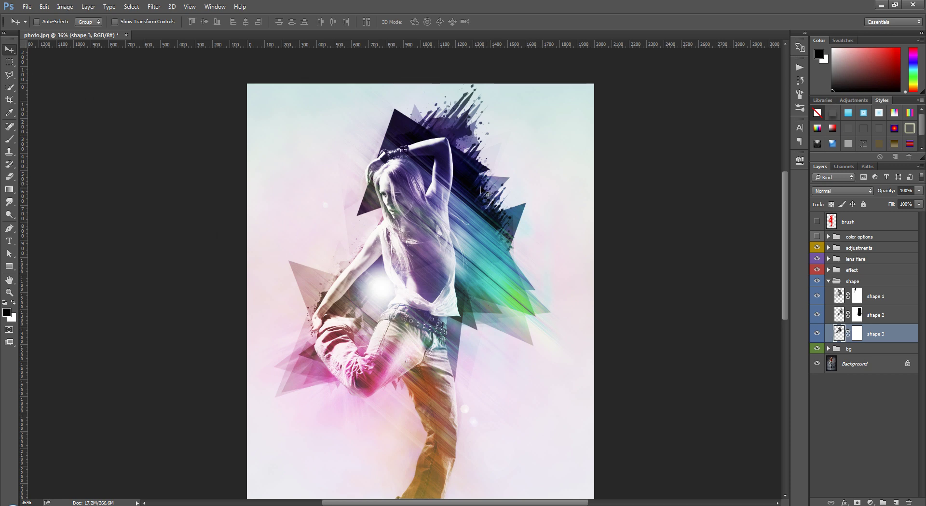
Nudge shape 3's splatter up, then scale it to about 111% × 113%, tilt it slightly and raise it.
drag(481, 188, 487, 175)
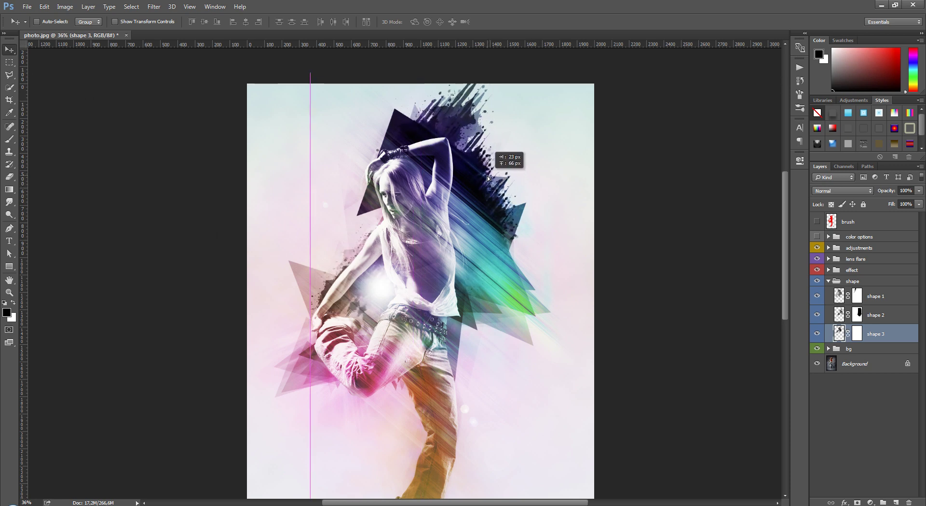
click(44, 6)
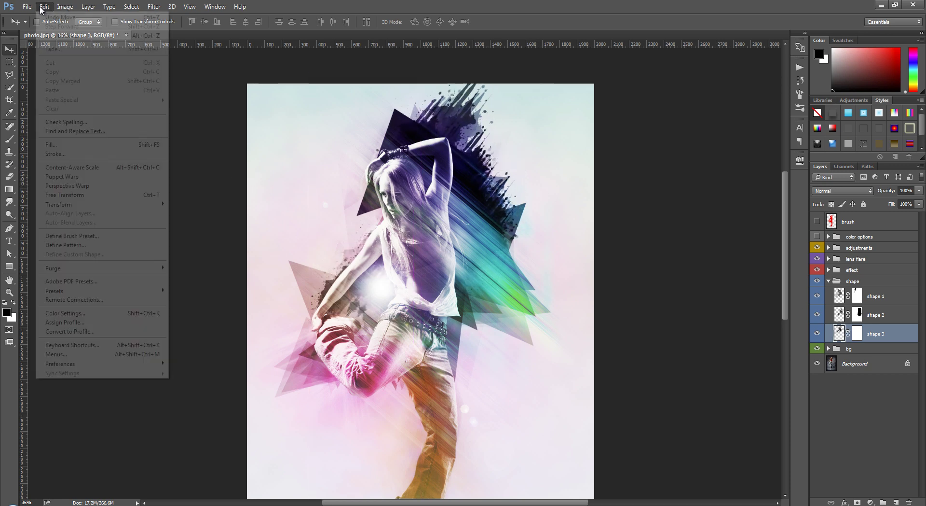
click(53, 193)
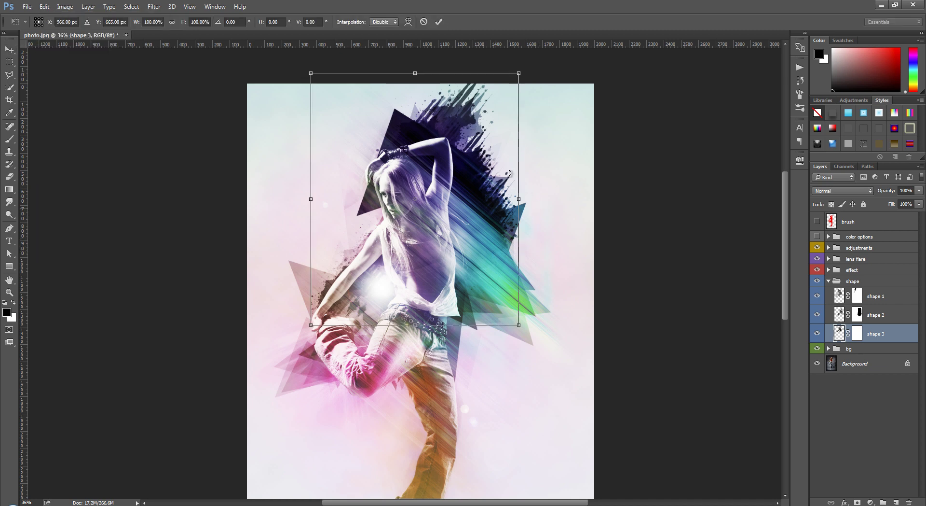
mouse_move(509, 173)
mouse_down()
mouse_move(356, 211)
mouse_move(409, 140)
mouse_move(468, 208)
mouse_up()
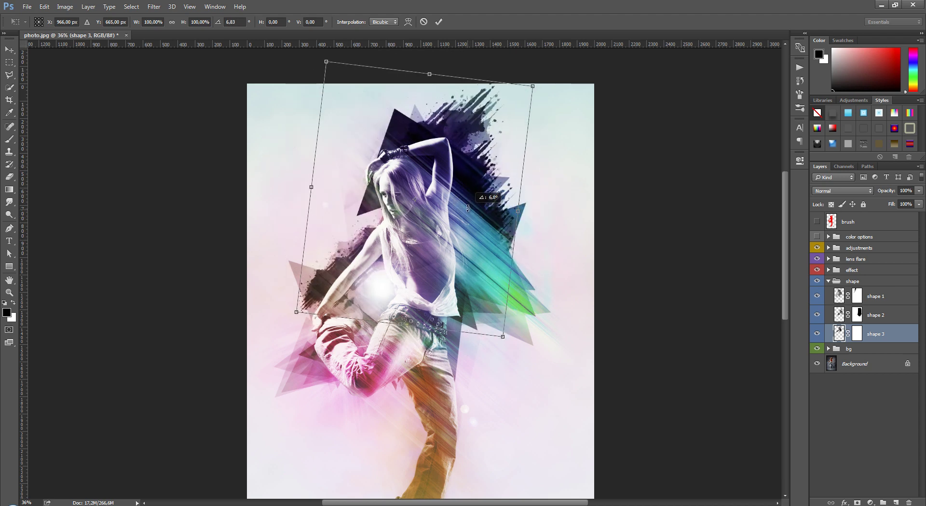
drag(468, 208, 540, 360)
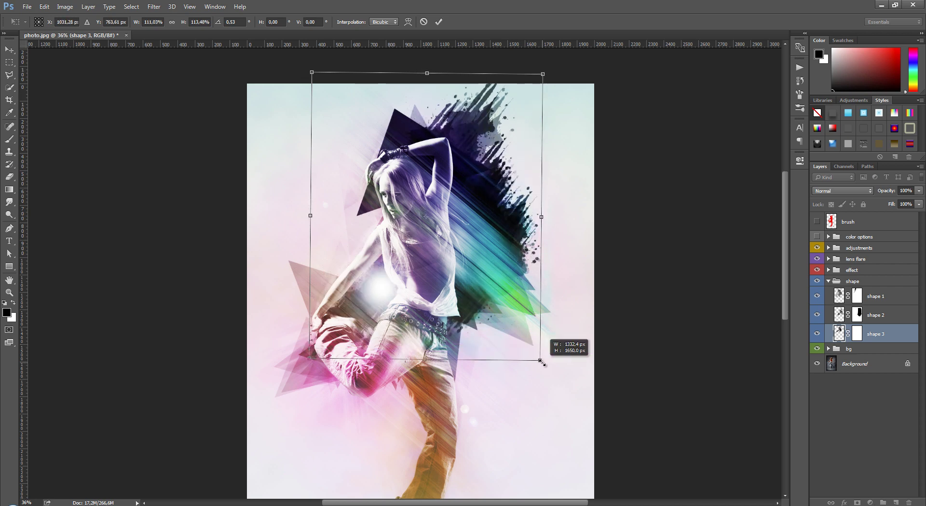
drag(507, 305, 497, 286)
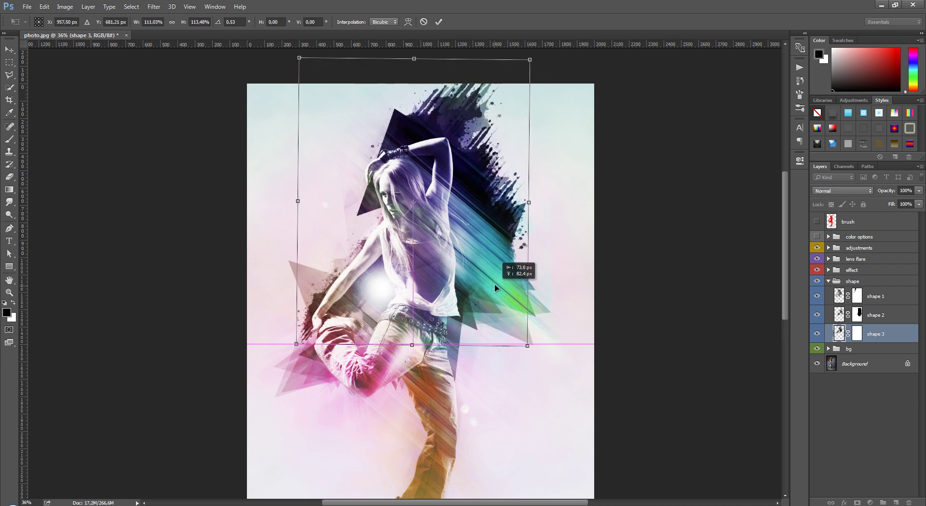
drag(497, 286, 497, 282)
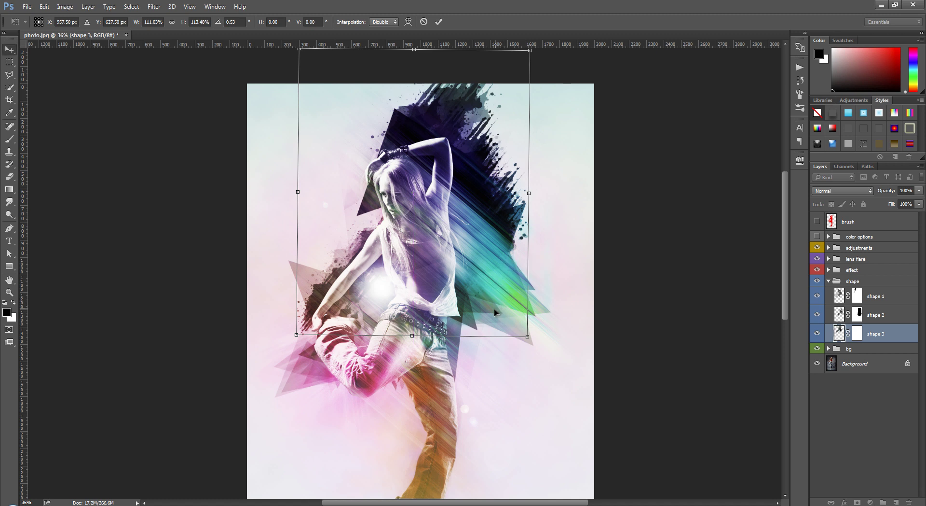
key(Return)
On shape 3's layer mask, set the Eraser to 48% opacity after a first stroke top right.
click(857, 333)
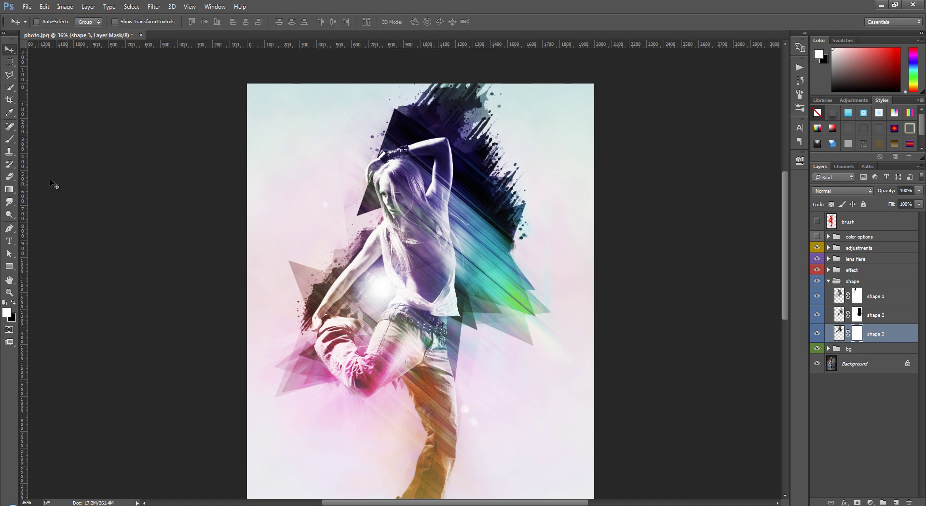
click(10, 176)
mouse_move(460, 94)
mouse_down()
mouse_move(553, 248)
mouse_move(459, 87)
mouse_up()
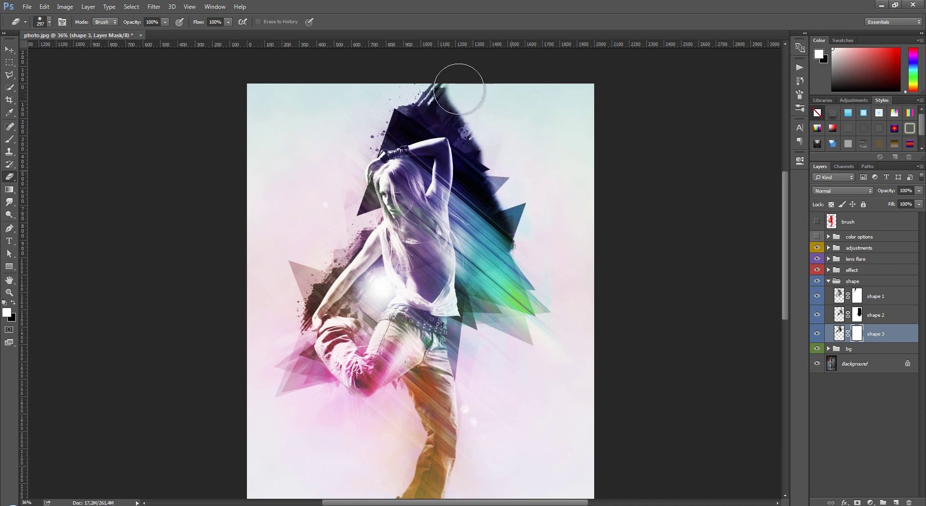
click(50, 21)
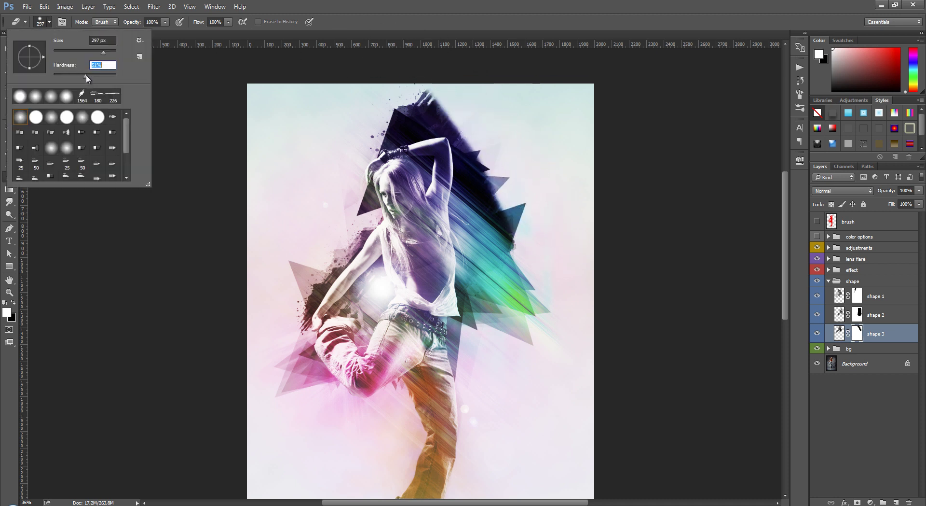
click(166, 22)
drag(146, 36, 139, 36)
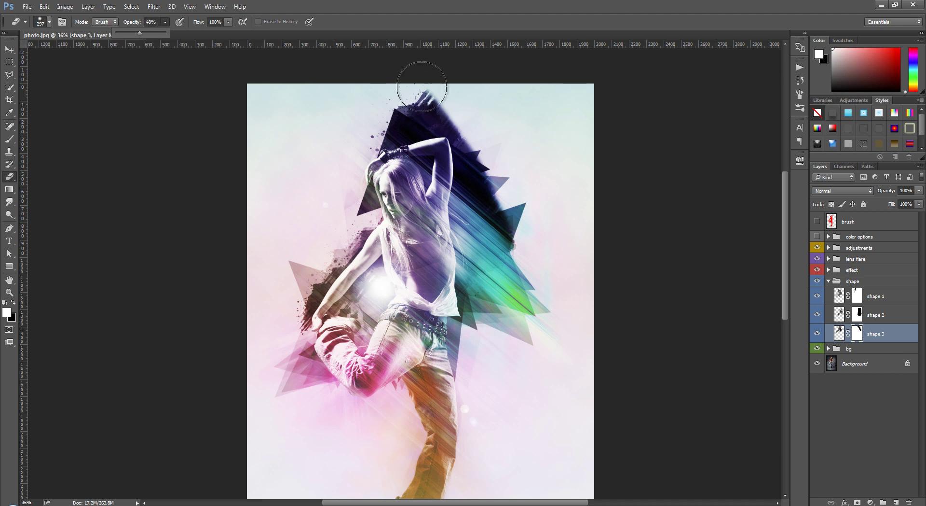
Fade the dark splatter at the image top, undoing the stray stroke near the right triangles.
mouse_move(424, 94)
mouse_down()
mouse_move(381, 96)
mouse_move(418, 93)
mouse_up()
drag(488, 193, 515, 205)
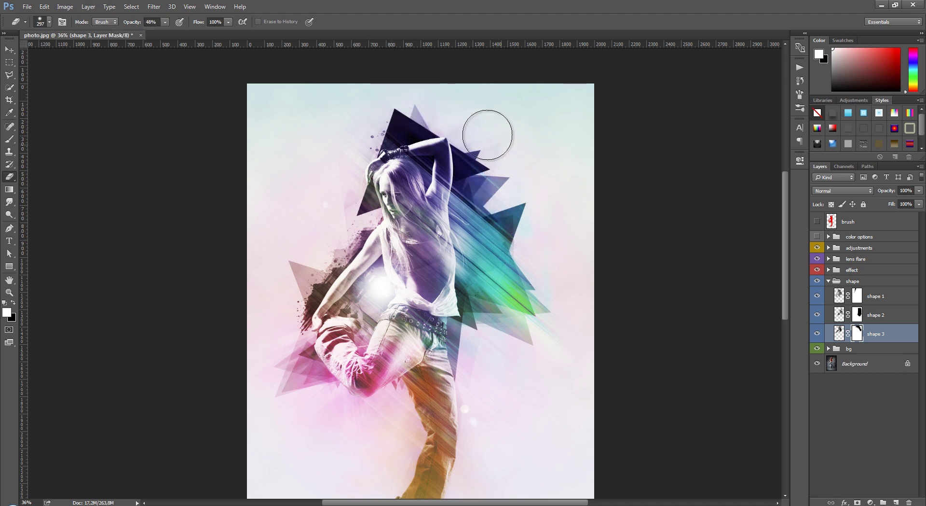
key(ctrl+z)
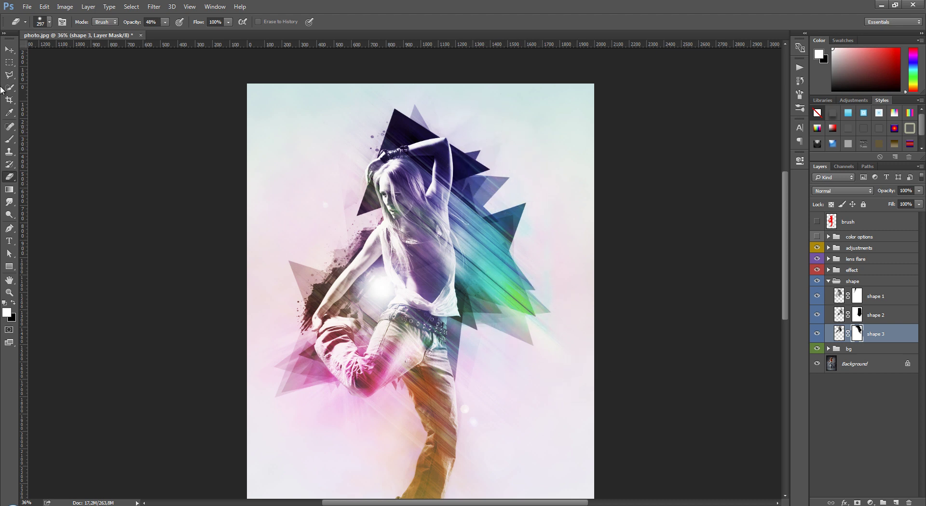
click(10, 50)
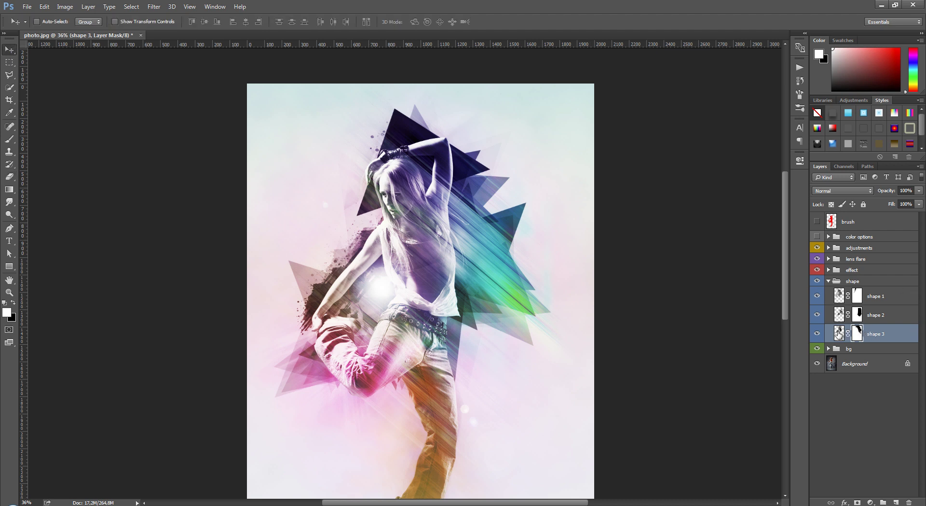
Try Overlay blending on shape 3 and shape 1, returning shape 1 to Normal.
click(839, 333)
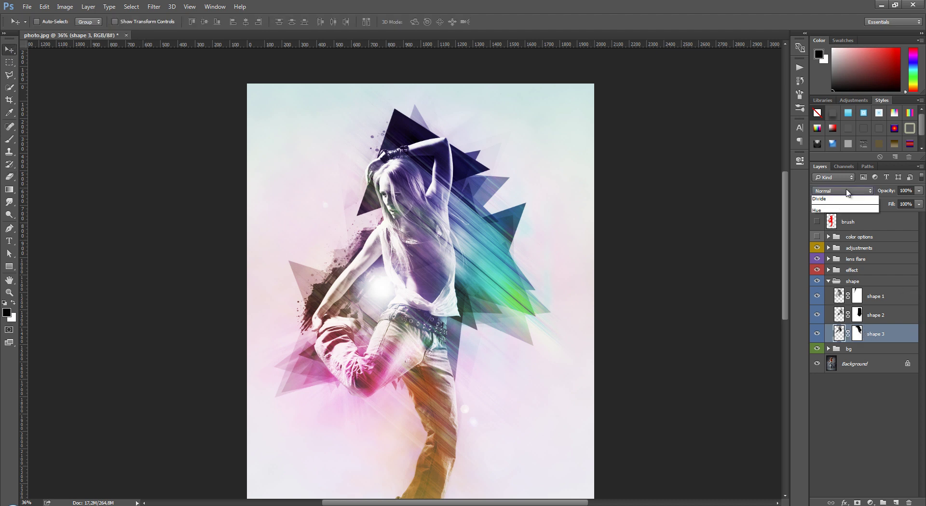
click(854, 190)
click(838, 290)
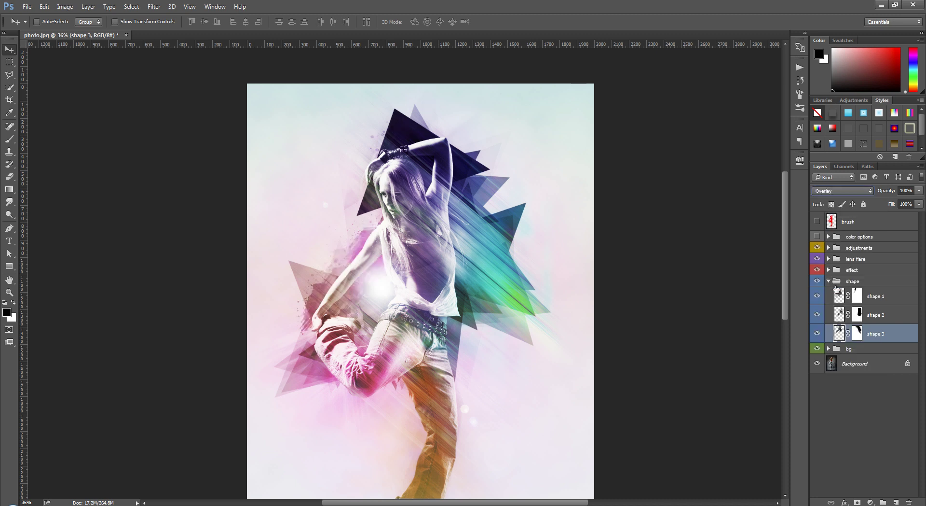
click(886, 316)
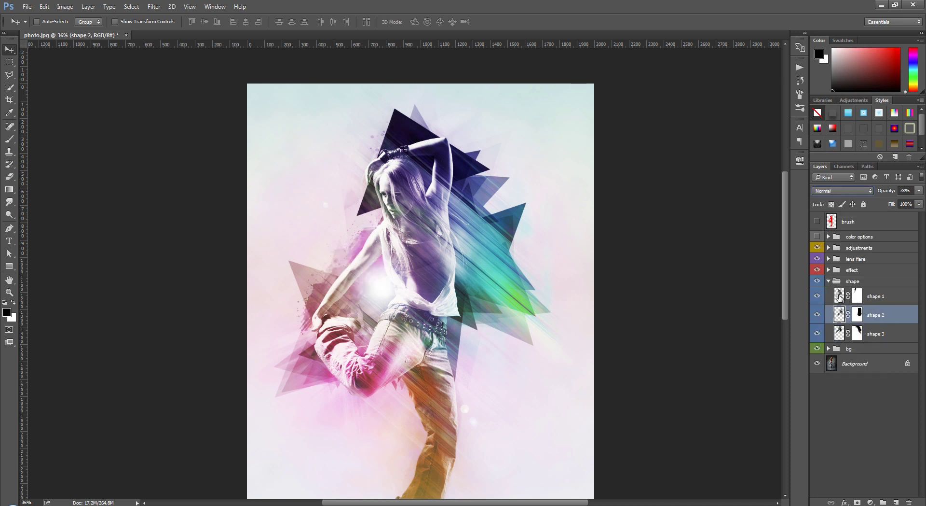
click(840, 297)
click(849, 190)
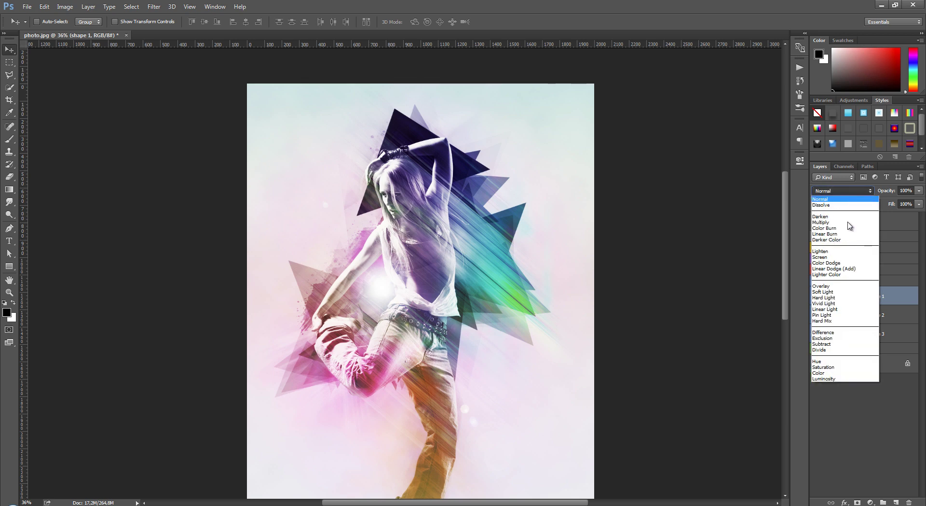
click(840, 286)
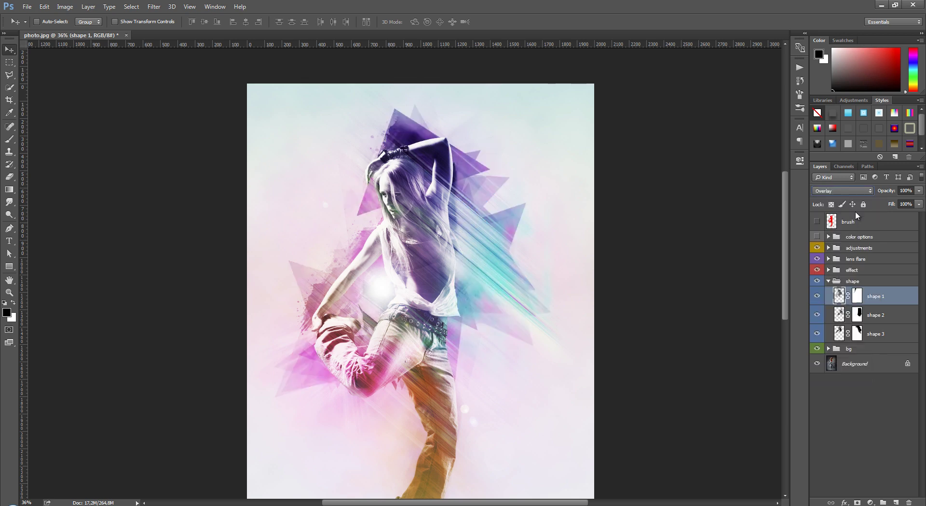
click(849, 191)
click(849, 199)
Set shape 3 back to Normal blending and collapse the shape group.
click(872, 282)
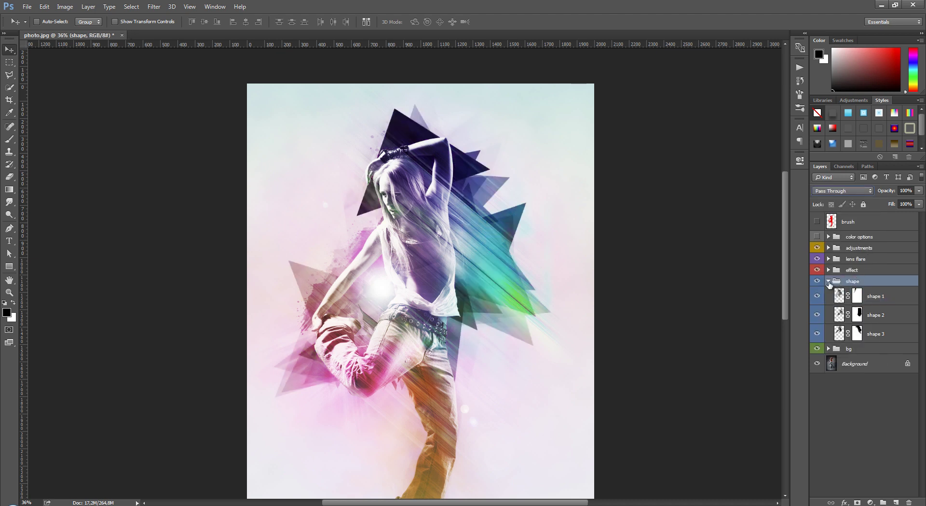
click(829, 282)
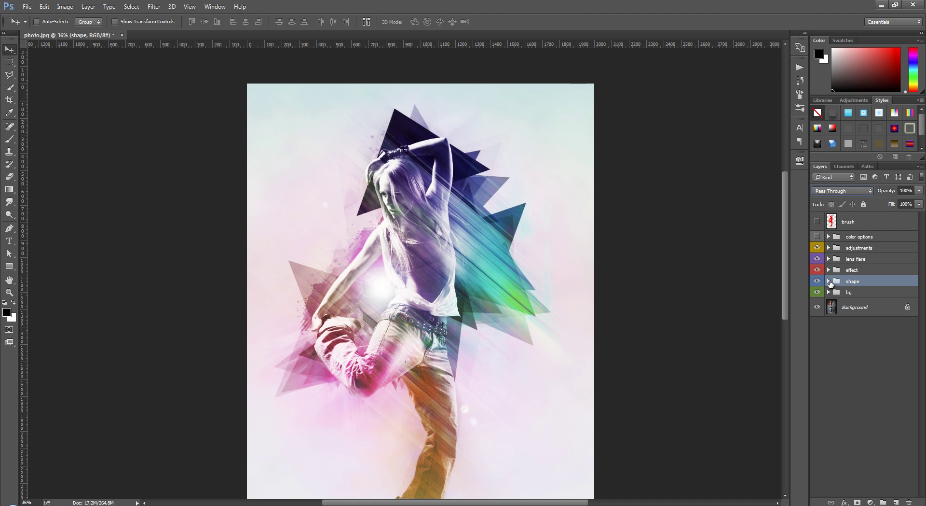
click(829, 281)
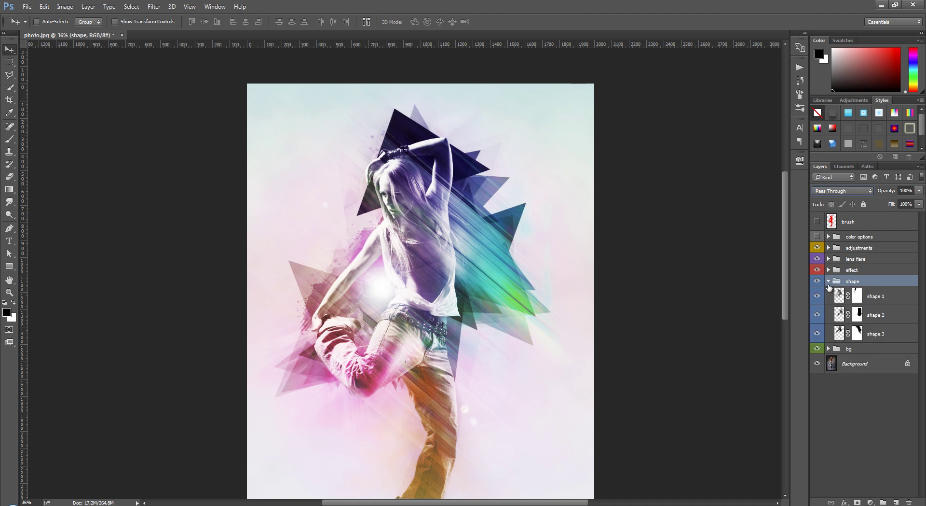
click(840, 333)
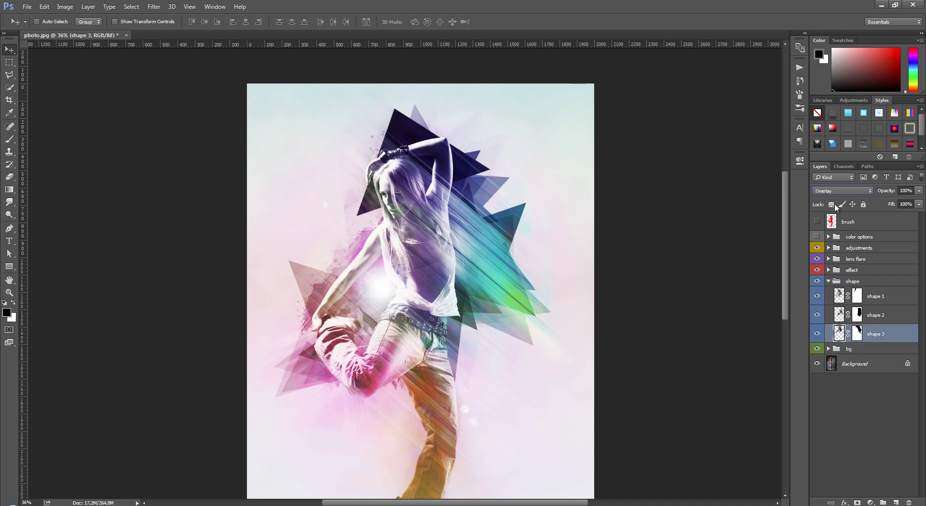
click(843, 191)
click(830, 191)
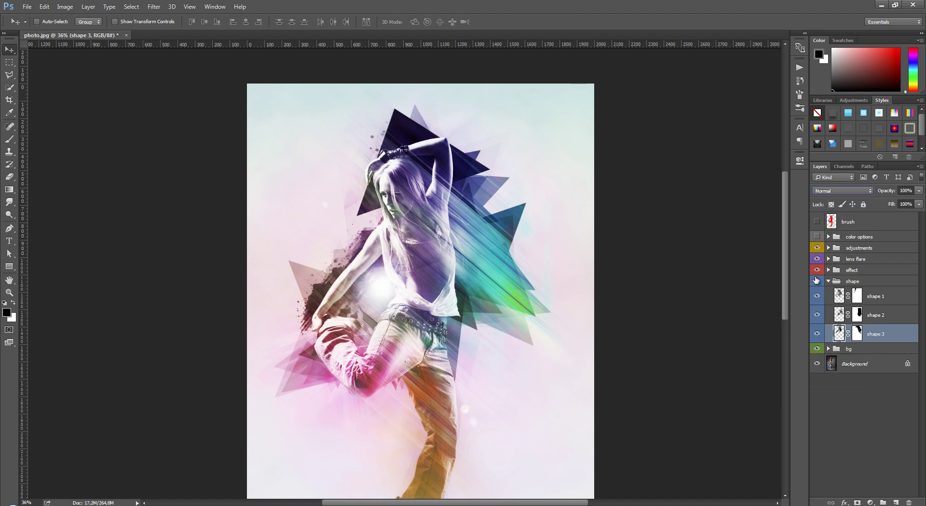
click(829, 281)
click(854, 281)
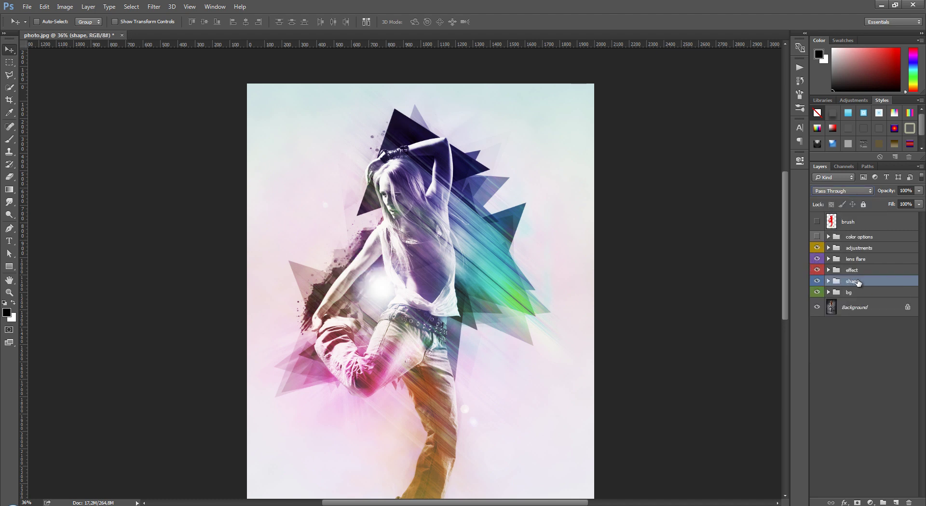
Expand the lens flare group and move lens flare 1 up beside the dancer's raised hands.
click(848, 261)
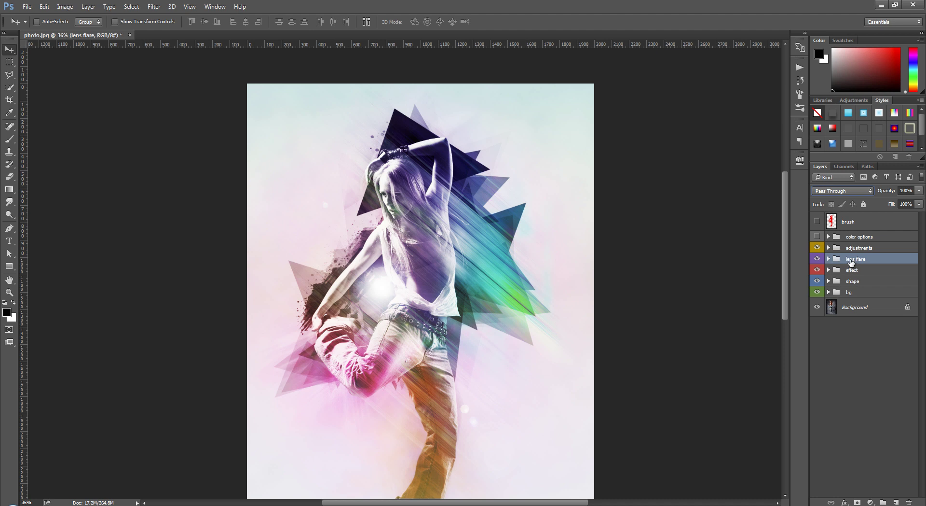
click(828, 259)
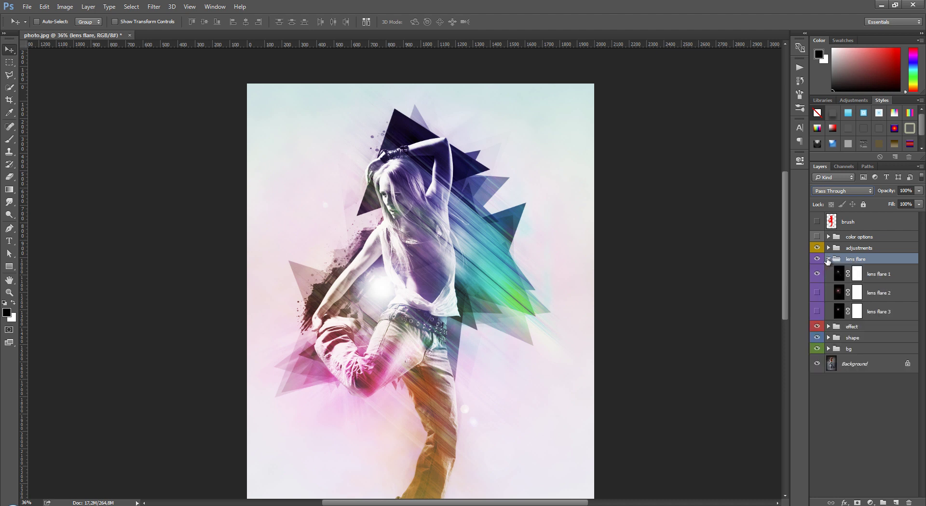
click(840, 274)
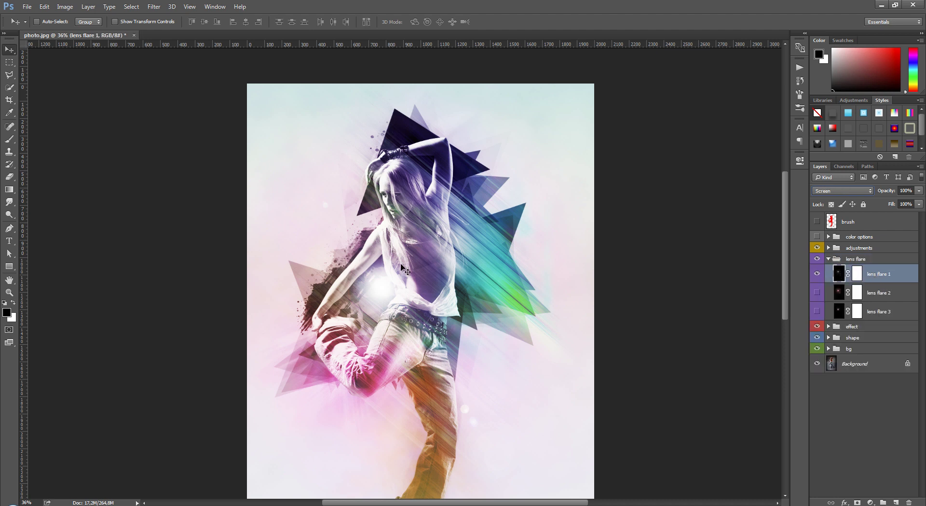
click(393, 209)
drag(393, 209, 376, 147)
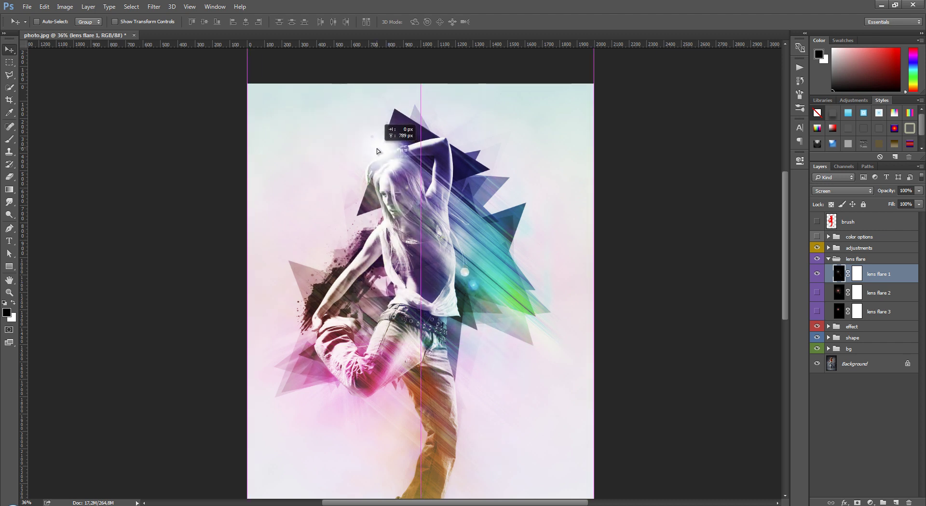
drag(375, 147, 377, 148)
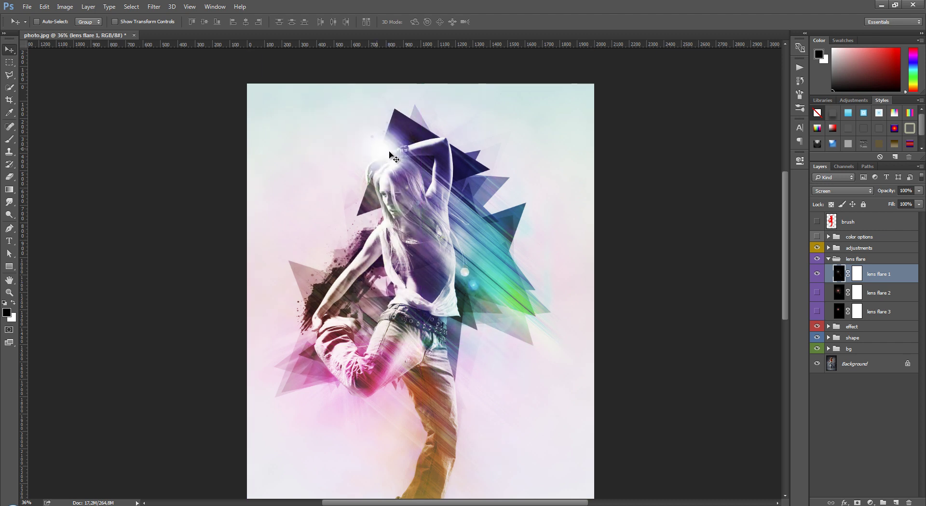
Move lens flare 2 left to the dancer's hand and lens flare 3 up and right.
click(817, 293)
click(826, 292)
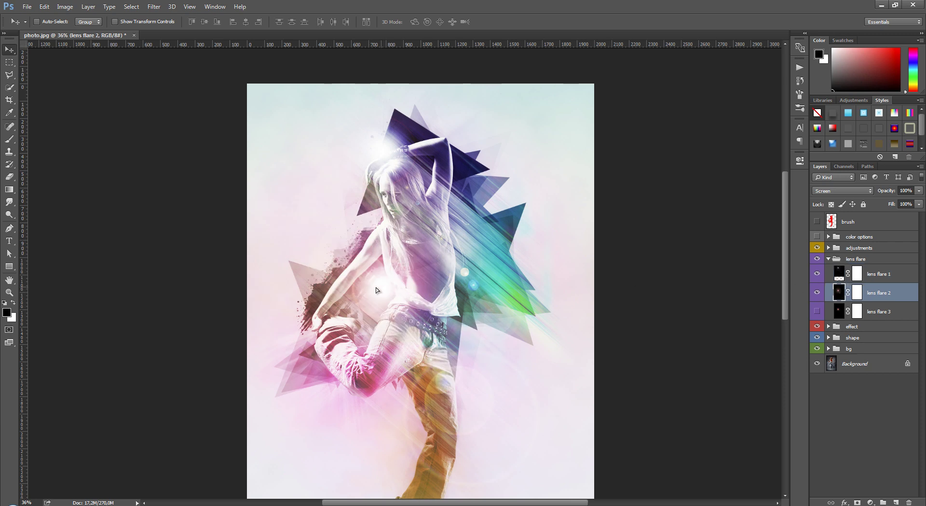
mouse_move(381, 287)
mouse_down()
mouse_move(320, 285)
mouse_move(316, 298)
mouse_up()
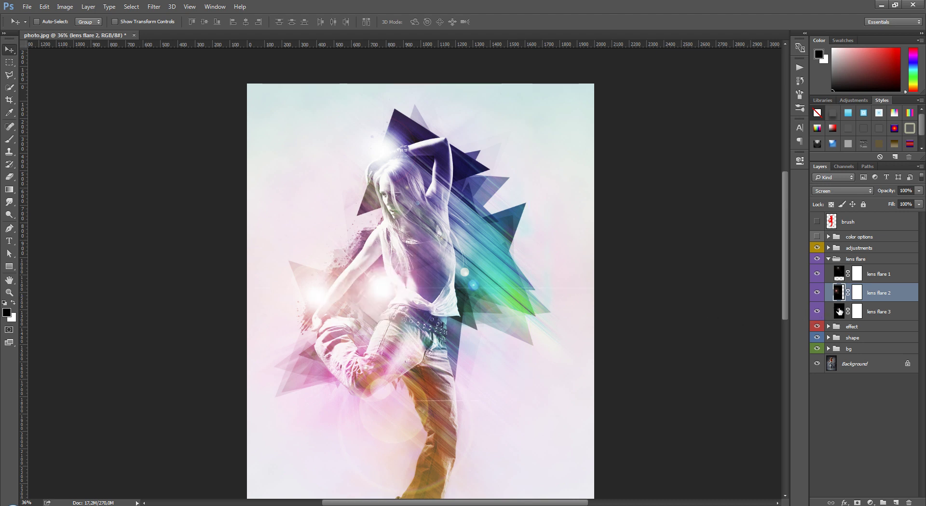
click(869, 312)
mouse_move(393, 276)
mouse_down()
mouse_move(464, 215)
mouse_move(490, 172)
mouse_move(496, 181)
mouse_up()
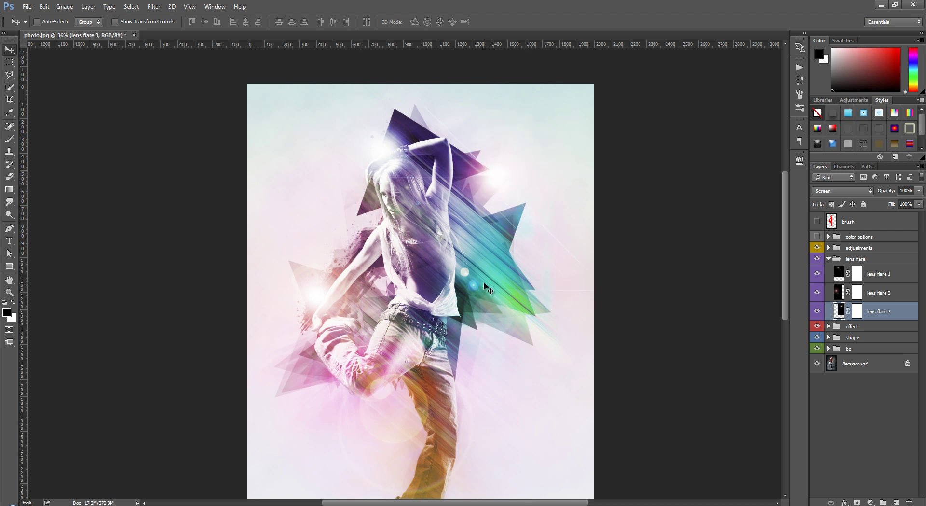
scroll(475, 300, up, 1)
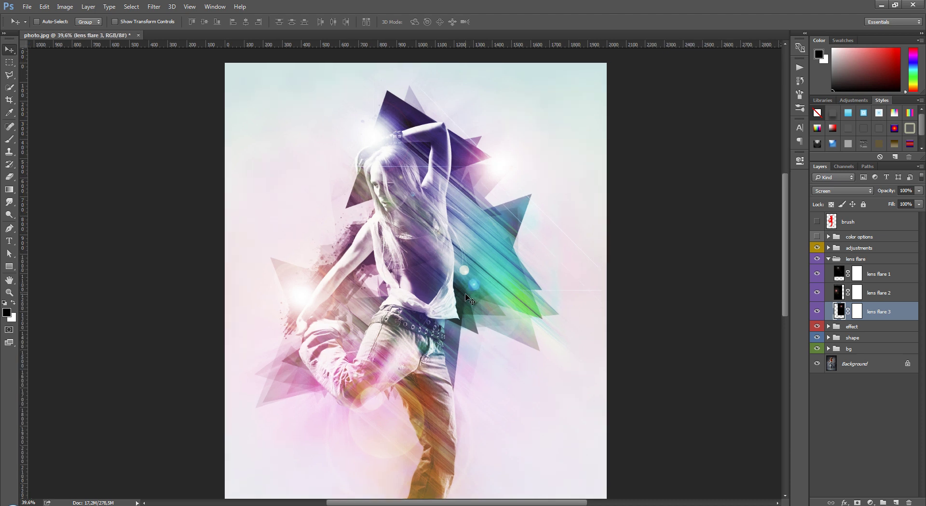
Soften lens flare 2's glow near the hand on its mask with a 27% eraser, then collapse the group.
click(857, 293)
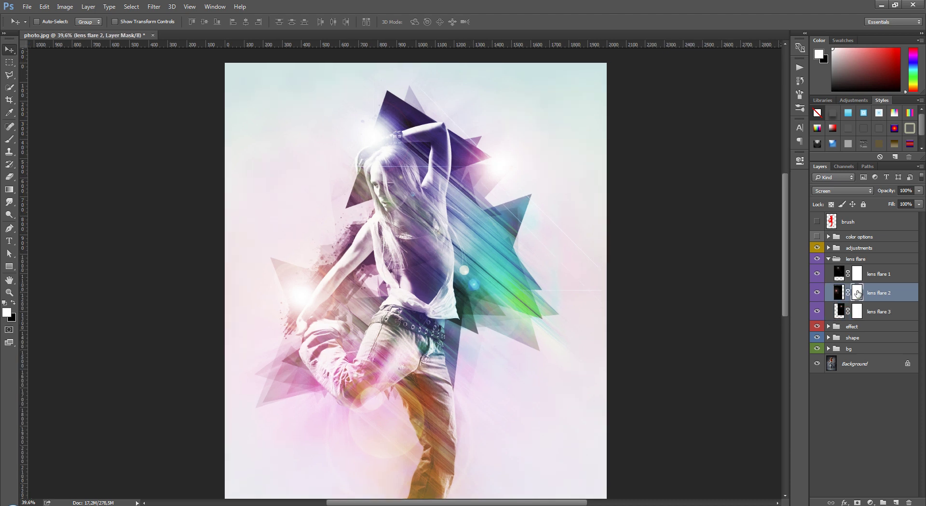
click(10, 178)
click(164, 22)
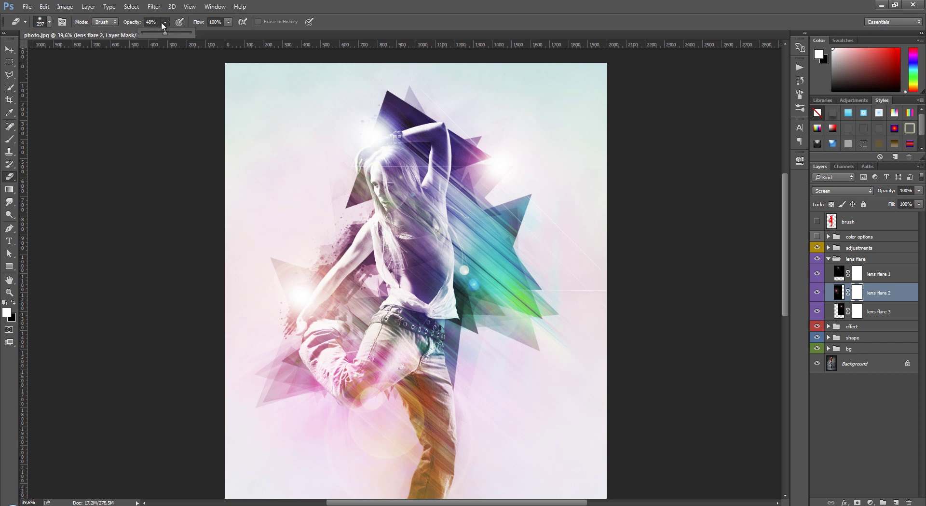
drag(155, 38, 154, 38)
mouse_move(300, 276)
mouse_down()
mouse_move(310, 318)
mouse_move(308, 280)
mouse_move(307, 309)
mouse_up()
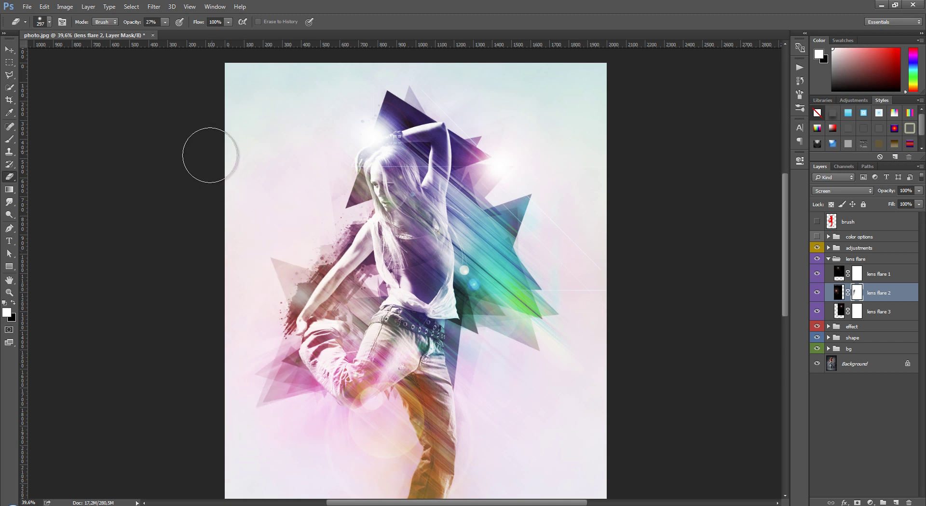
click(9, 49)
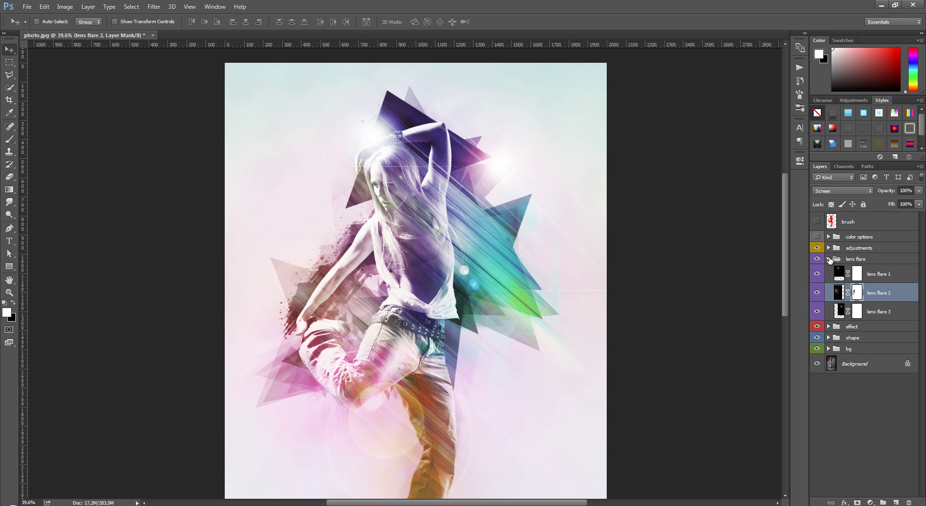
click(829, 259)
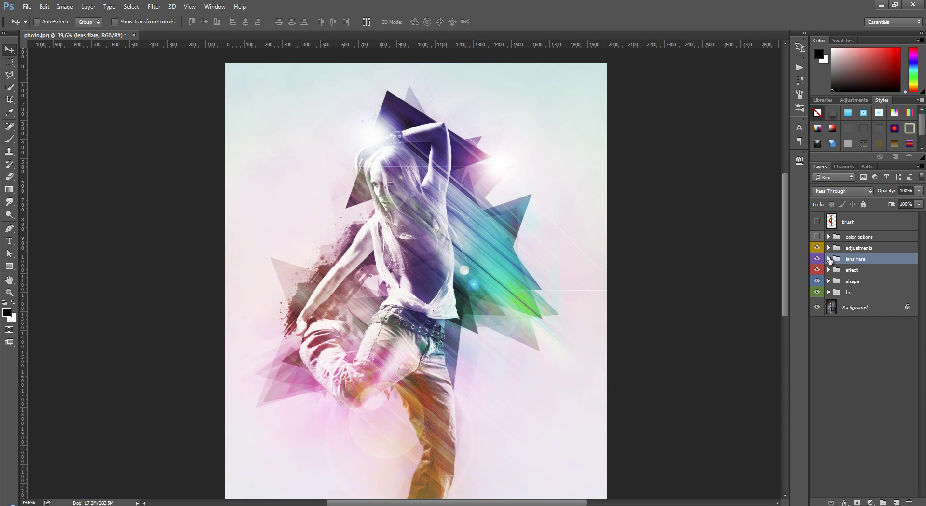
Expand the effect group and turn the Gradient Fill - top layer back on.
key(ctrl+0)
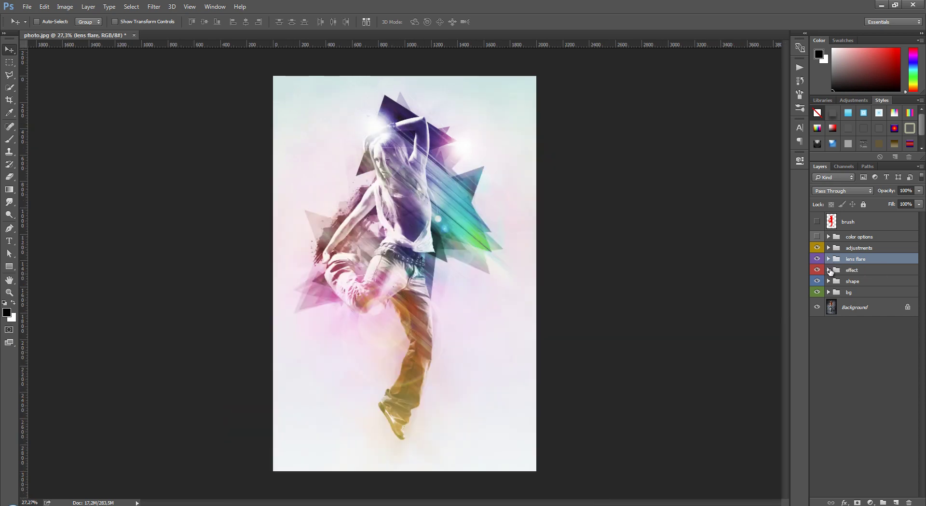
click(849, 270)
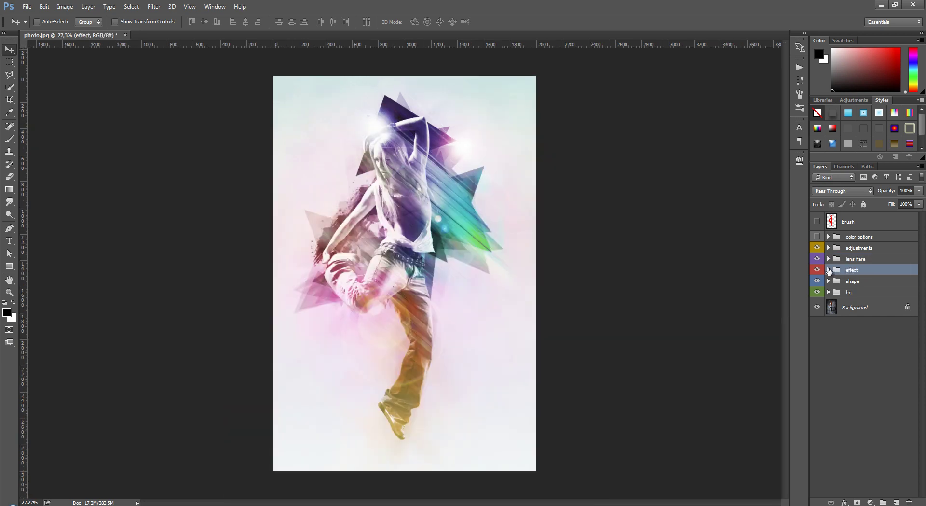
click(829, 270)
click(871, 284)
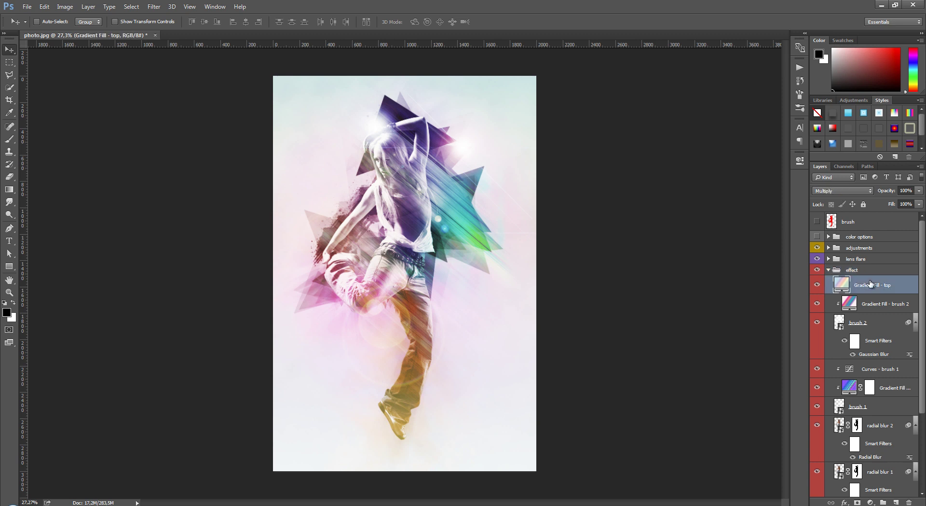
scroll(386, 167, up, 2)
scroll(386, 166, up, 2)
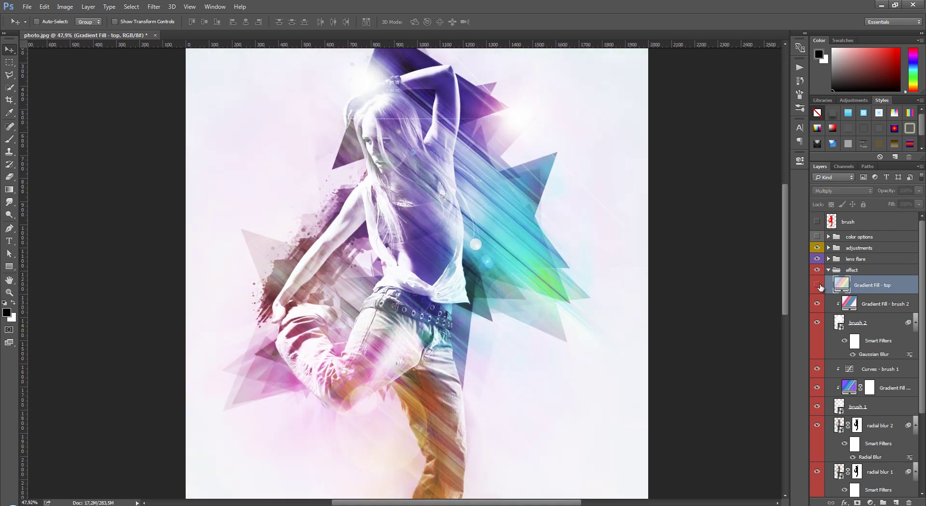
click(820, 286)
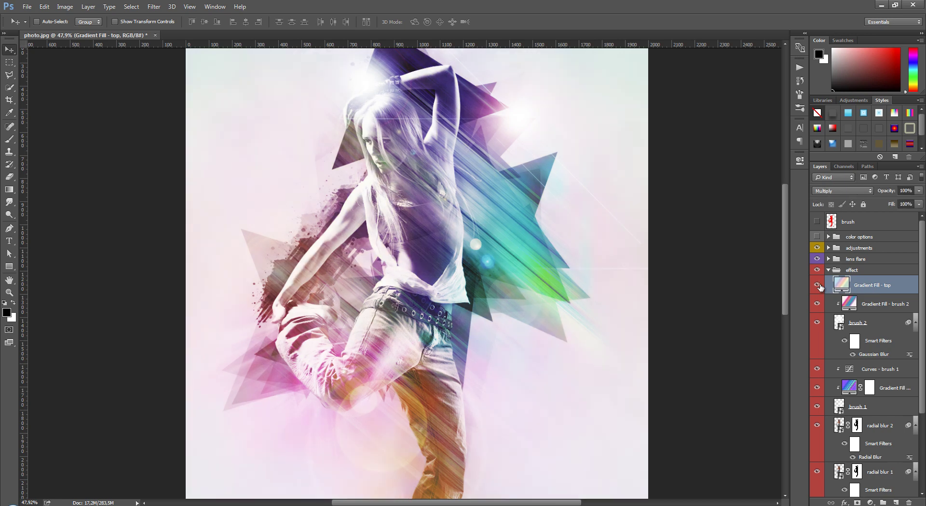
Change Gradient Fill - top to the Medium Spectrum gradient preset.
double_click(842, 284)
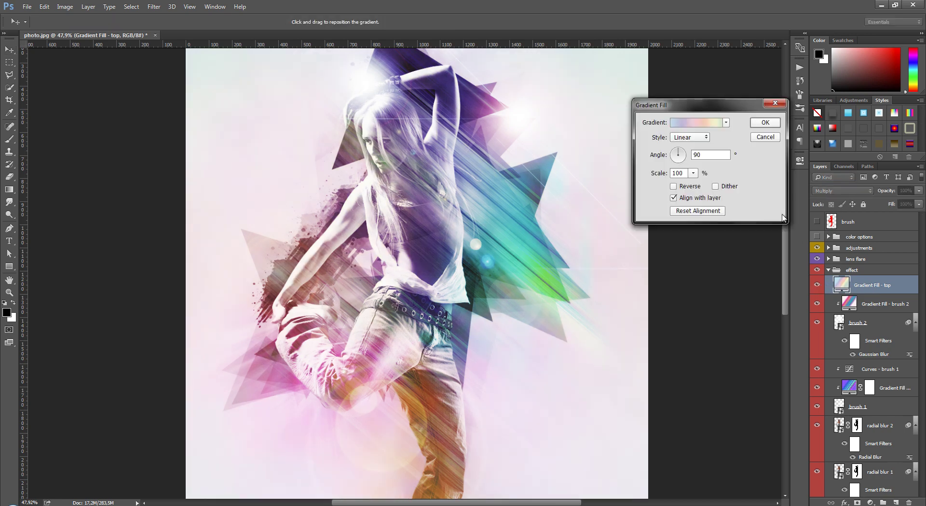
click(709, 124)
scroll(762, 237, down, 1)
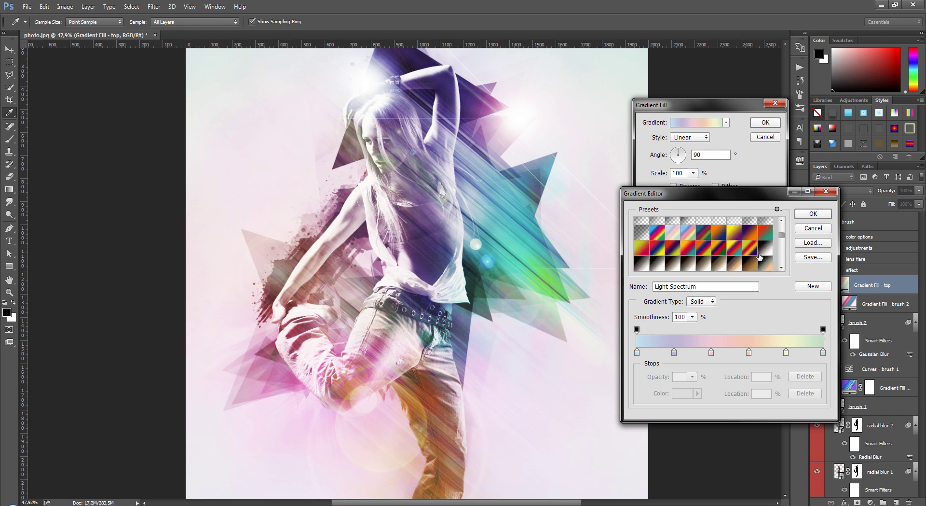
scroll(756, 256, down, 1)
scroll(757, 256, down, 1)
scroll(754, 255, down, 1)
scroll(752, 254, down, 1)
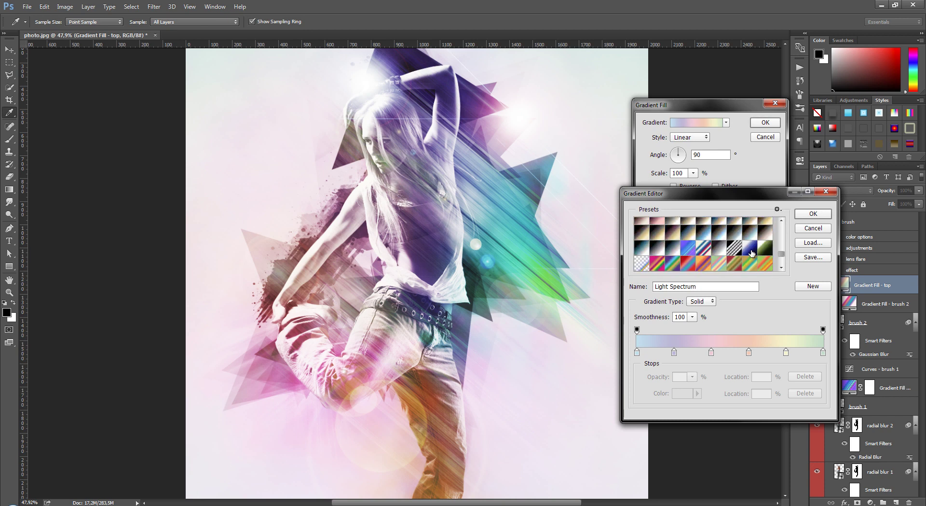
scroll(745, 253, down, 1)
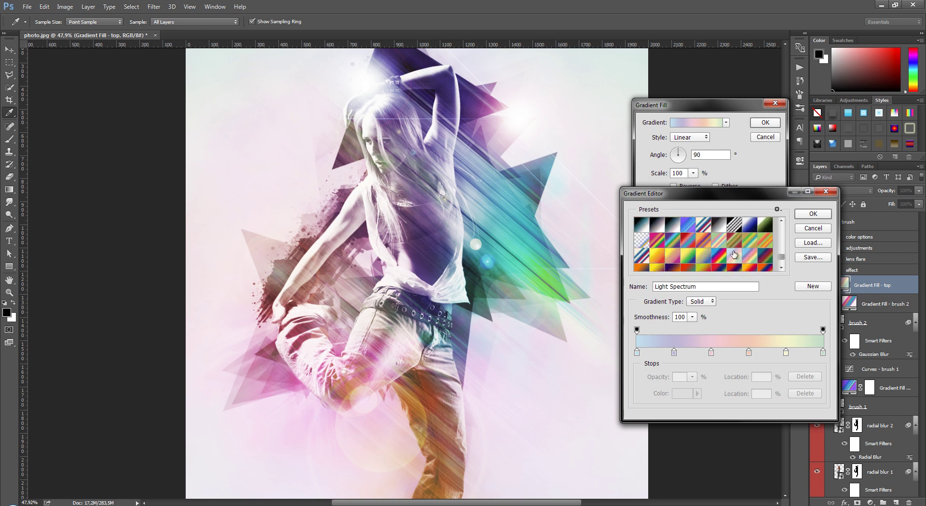
click(721, 240)
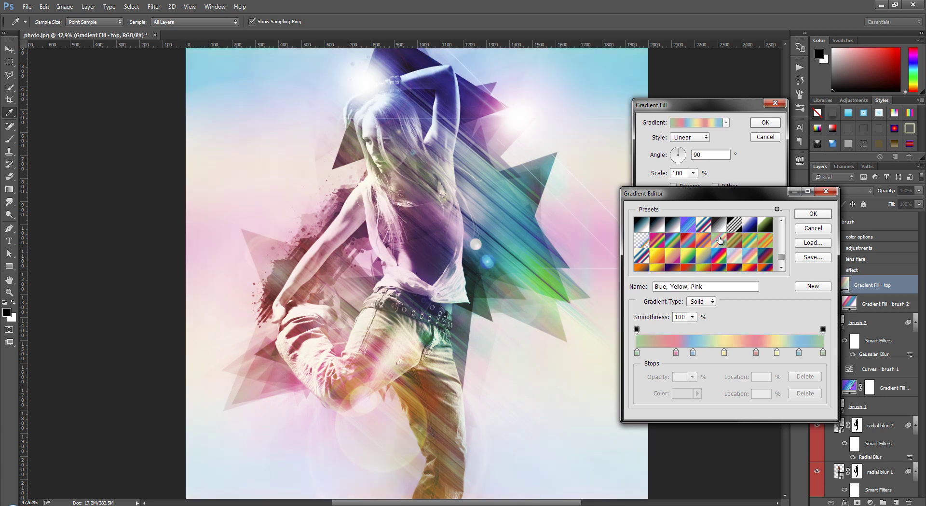
click(750, 257)
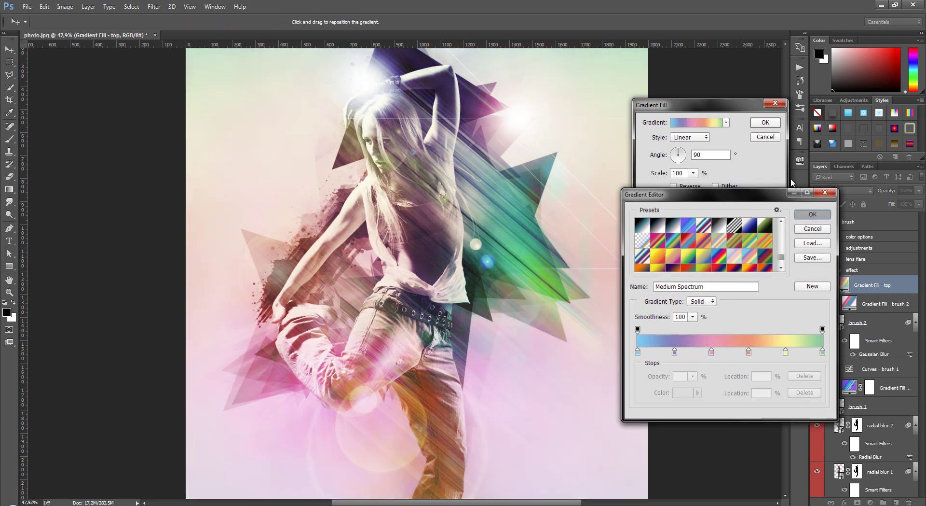
click(808, 214)
click(766, 124)
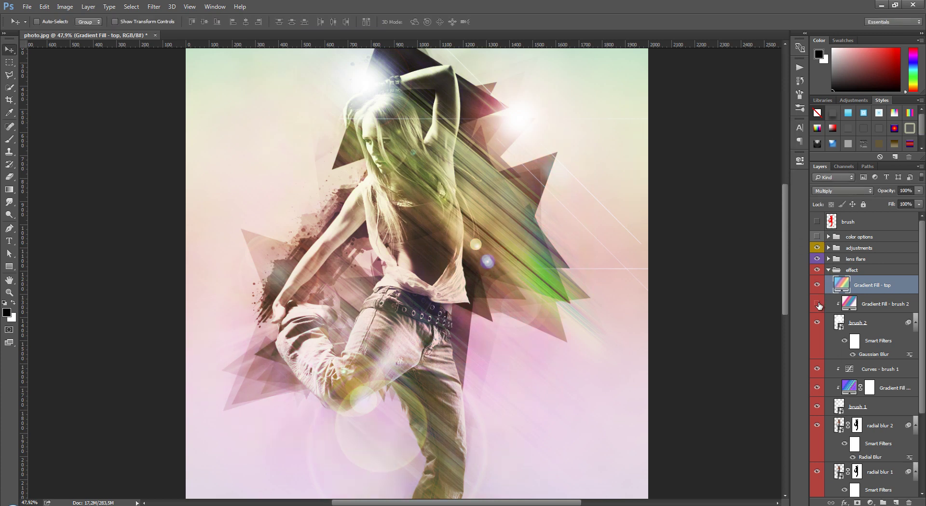
Show the Gradient Fill - brush 2 layer again.
scroll(508, 209, down, 2)
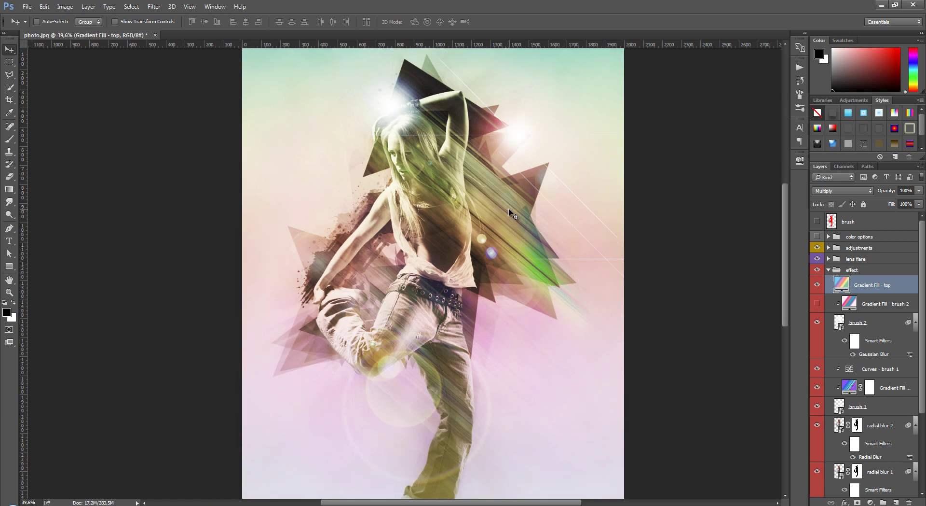
scroll(489, 287, up, 1)
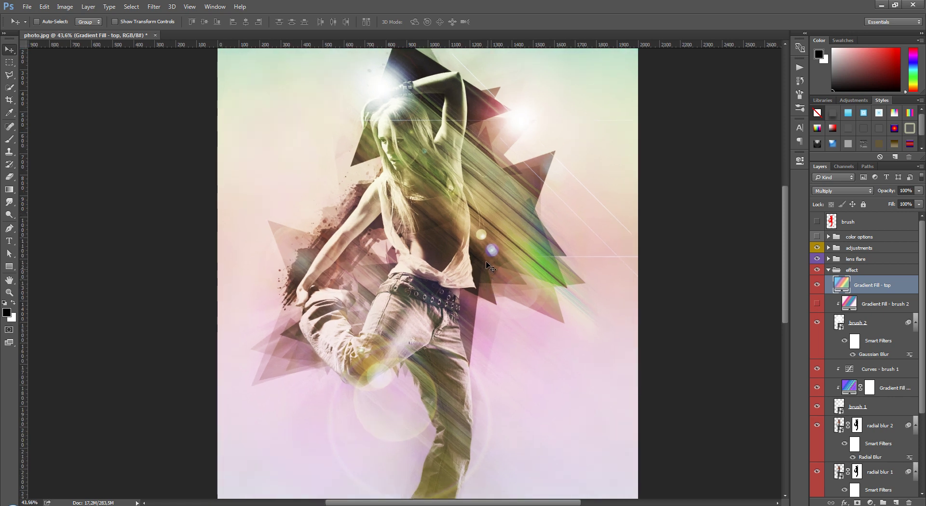
scroll(487, 257, up, 1)
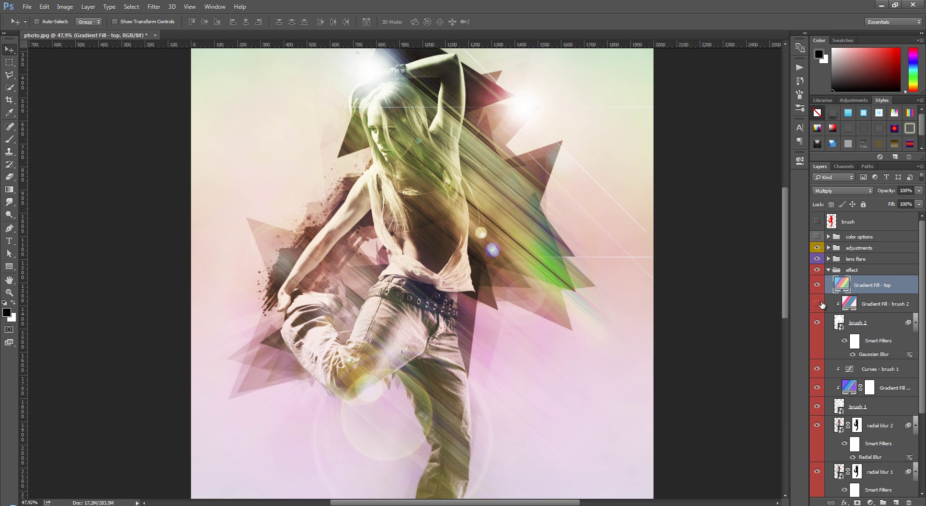
click(819, 303)
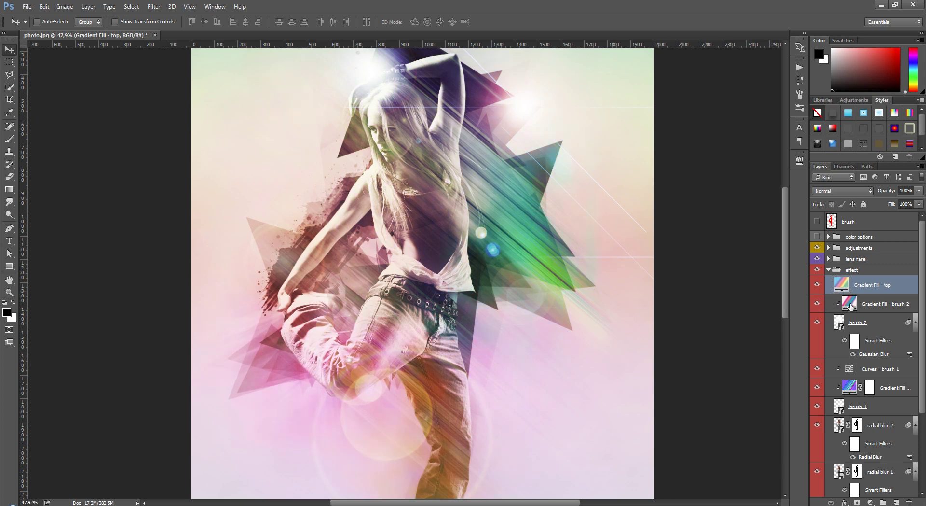
Change Gradient Fill - brush 2's teal stop at 64% to magenta, turning the streaks pink.
double_click(850, 304)
click(708, 123)
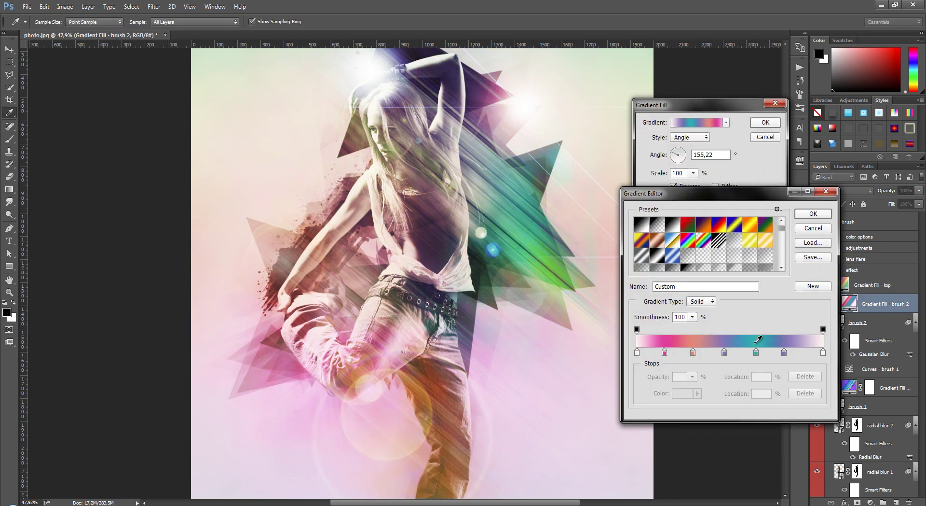
click(756, 354)
double_click(757, 353)
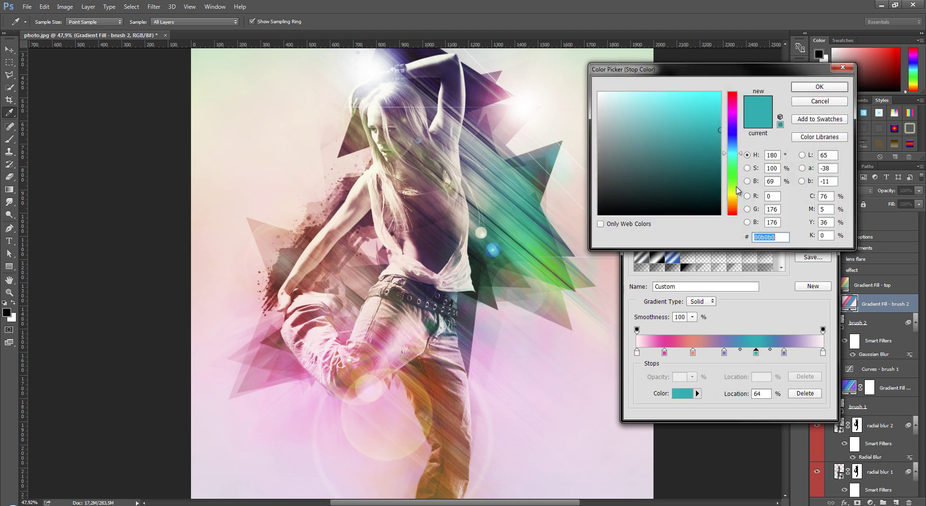
click(732, 109)
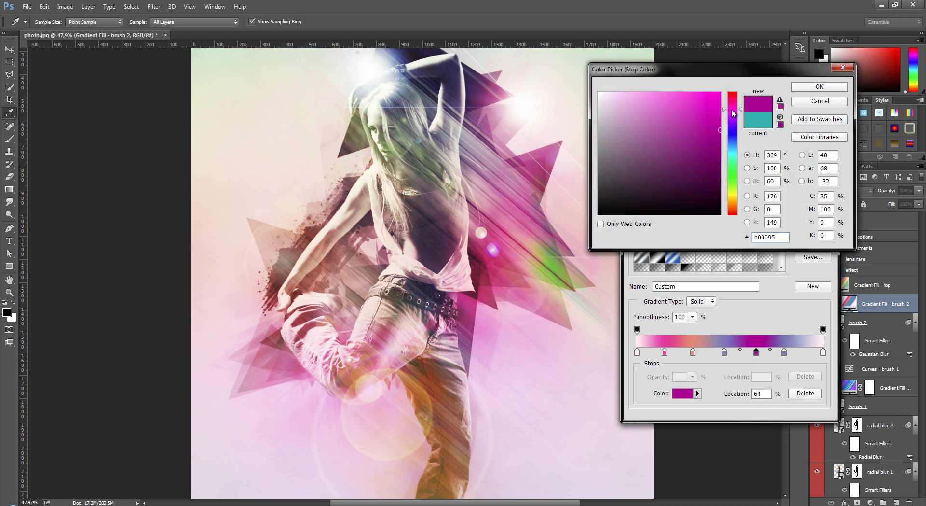
click(815, 88)
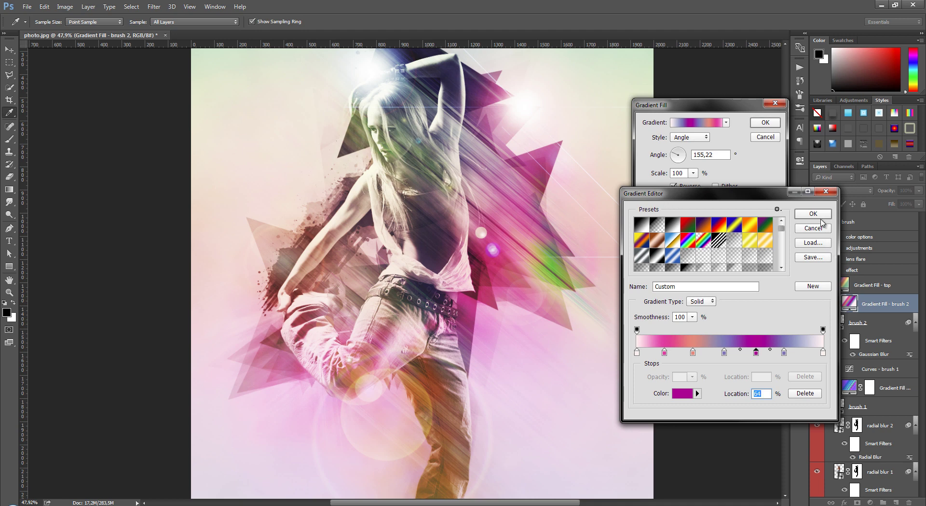
click(815, 215)
click(766, 123)
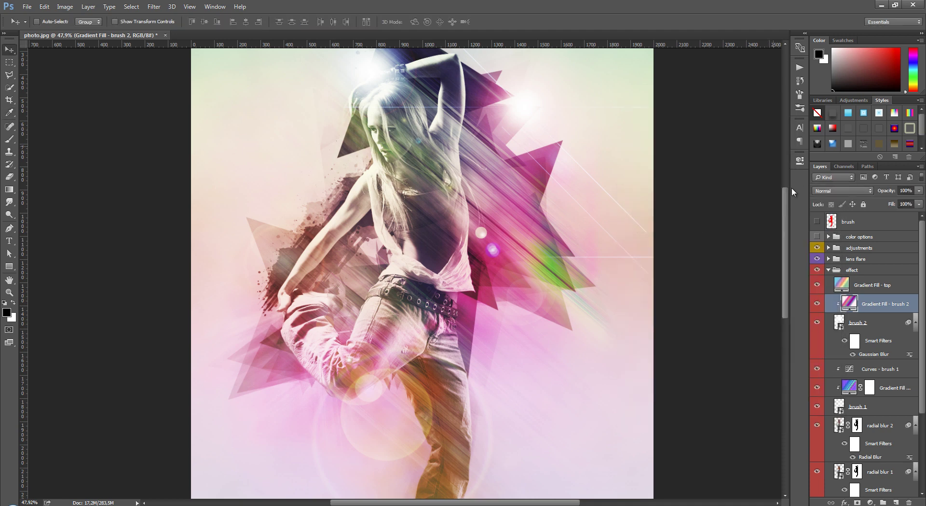
scroll(872, 312, down, 2)
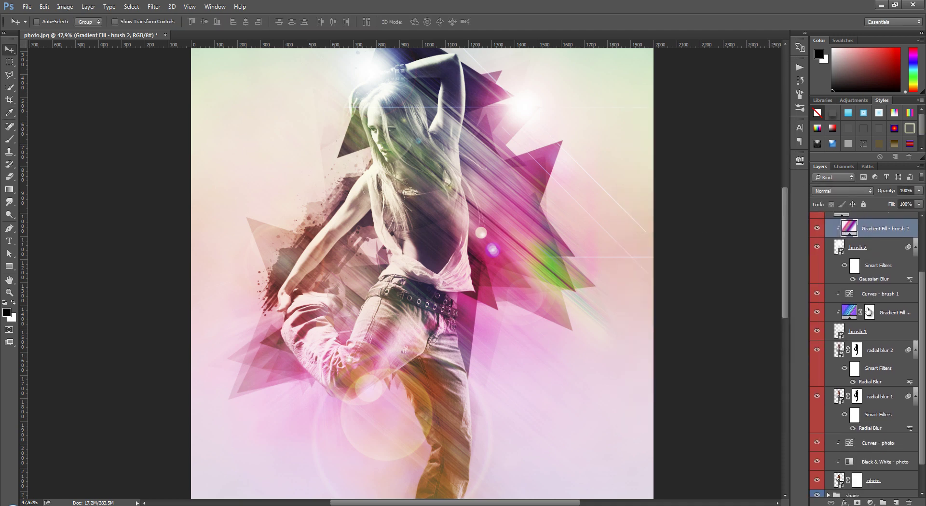
Lower the roughness of brush 1's noise gradient fill to 50.
click(885, 315)
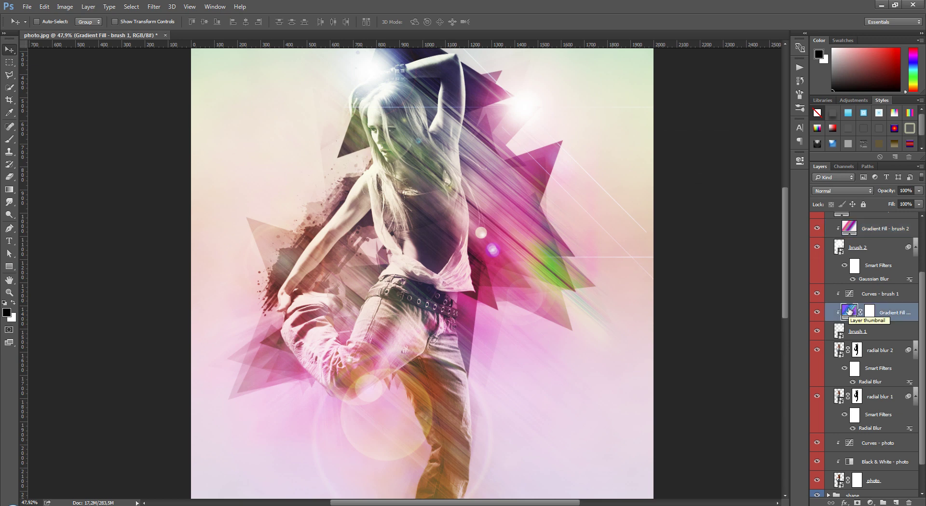
double_click(849, 312)
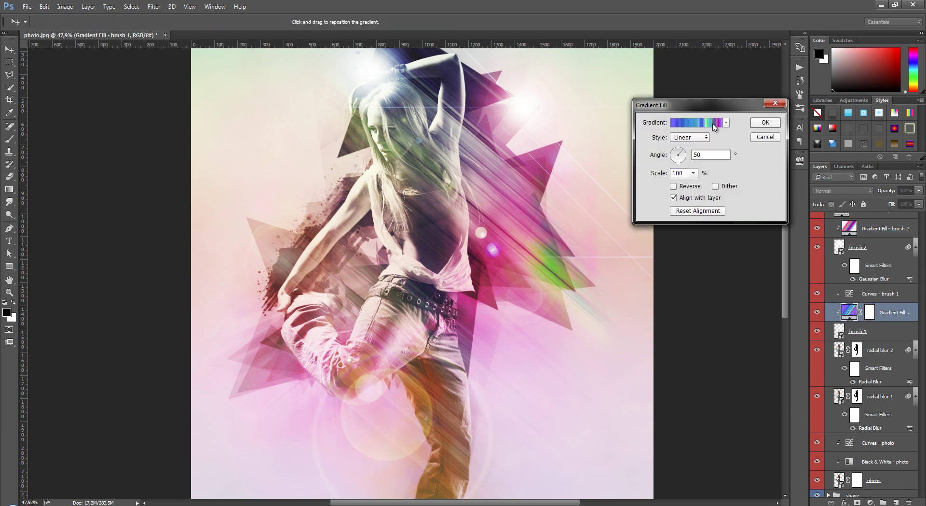
click(716, 127)
click(695, 317)
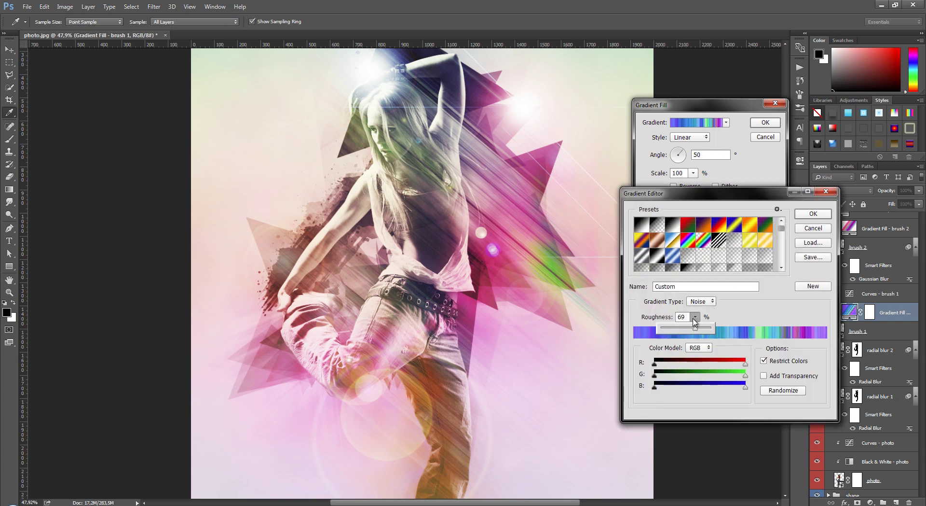
drag(694, 331, 683, 328)
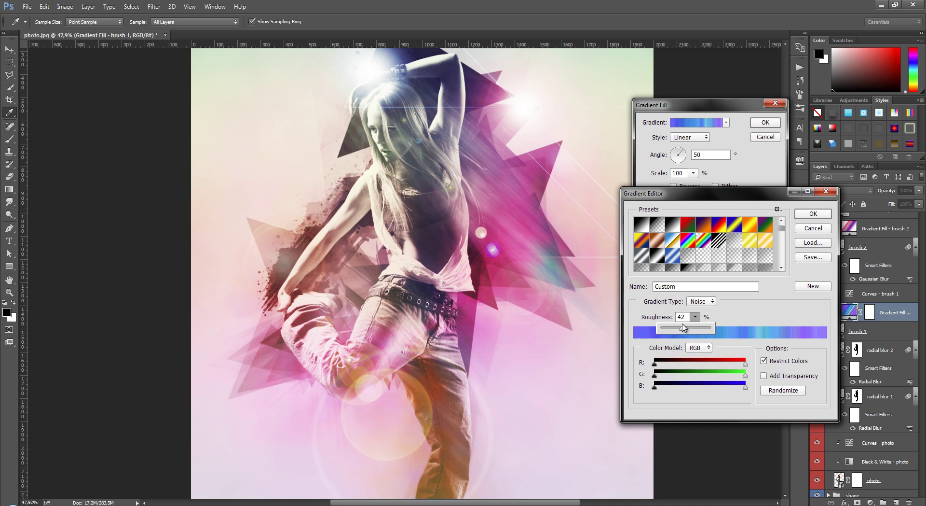
mouse_move(685, 327)
mouse_down()
mouse_move(702, 332)
mouse_move(689, 333)
mouse_up()
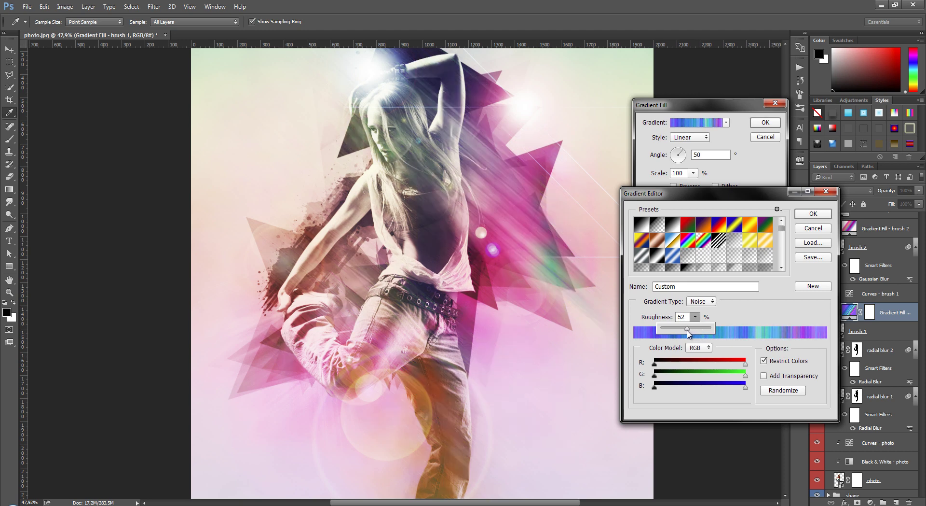
drag(688, 333, 688, 333)
click(813, 214)
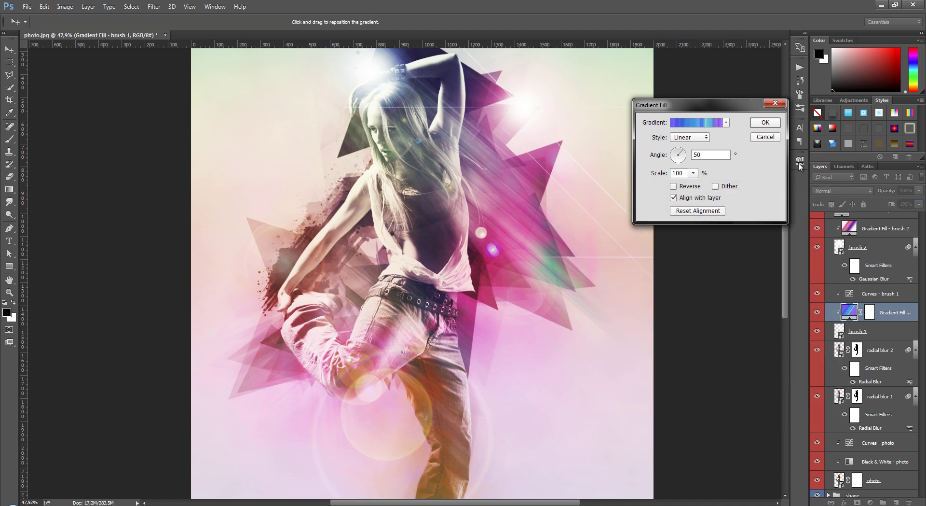
click(771, 126)
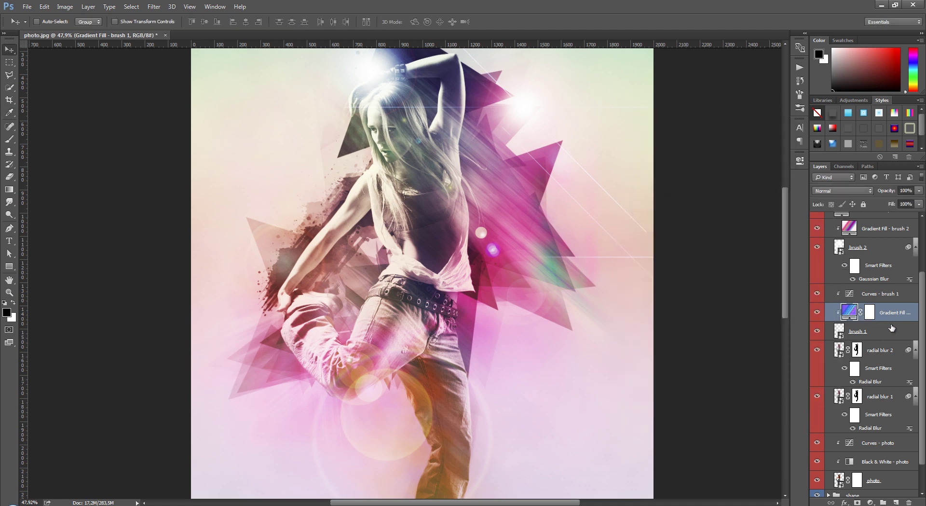
Select radial blur 2 and toggle the photo layer off and on to check the effect.
scroll(892, 313, down, 1)
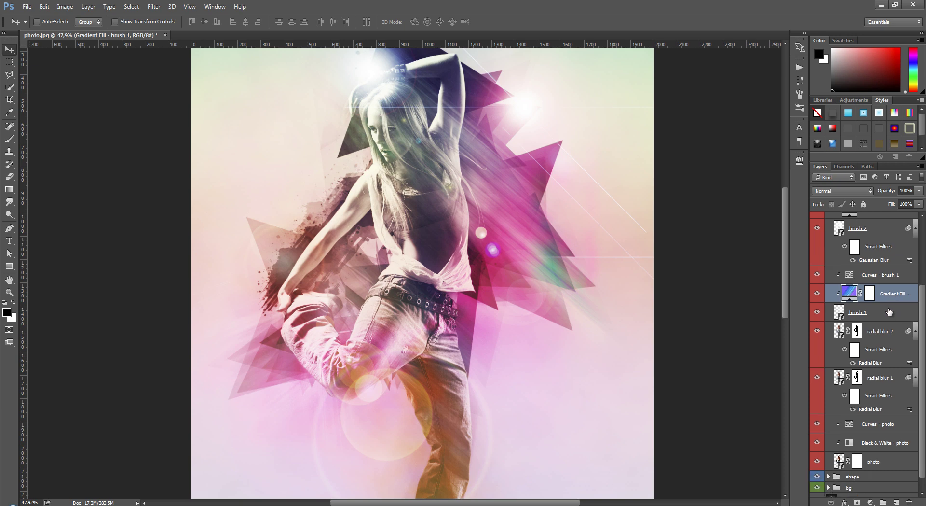
scroll(890, 311, up, 3)
scroll(889, 311, down, 2)
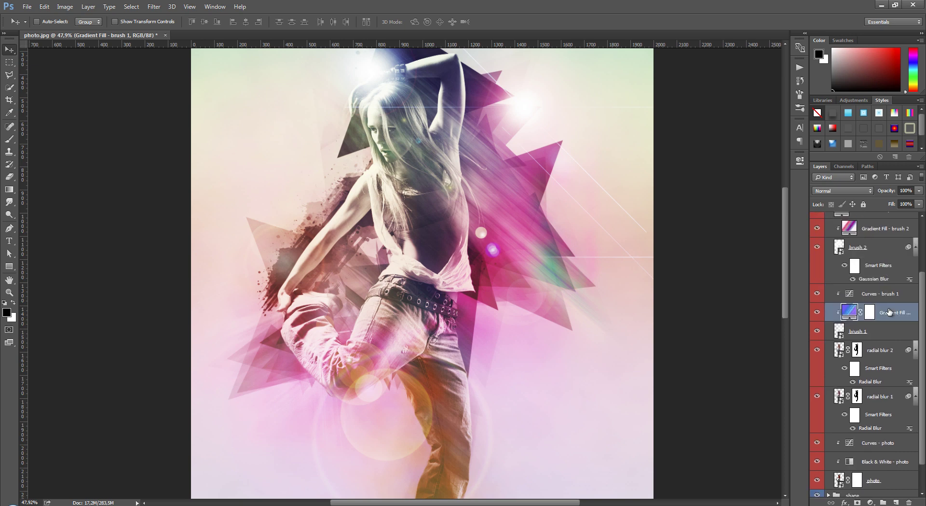
scroll(889, 311, down, 2)
click(888, 316)
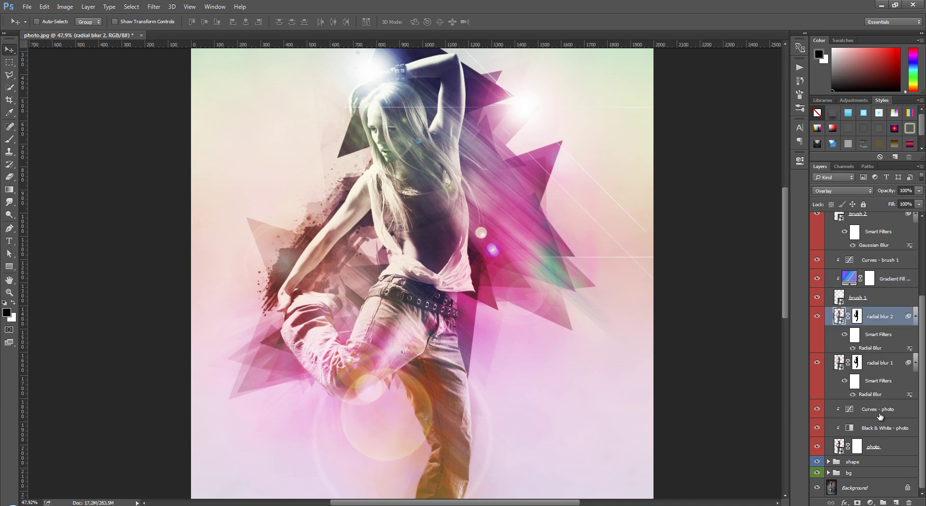
click(818, 447)
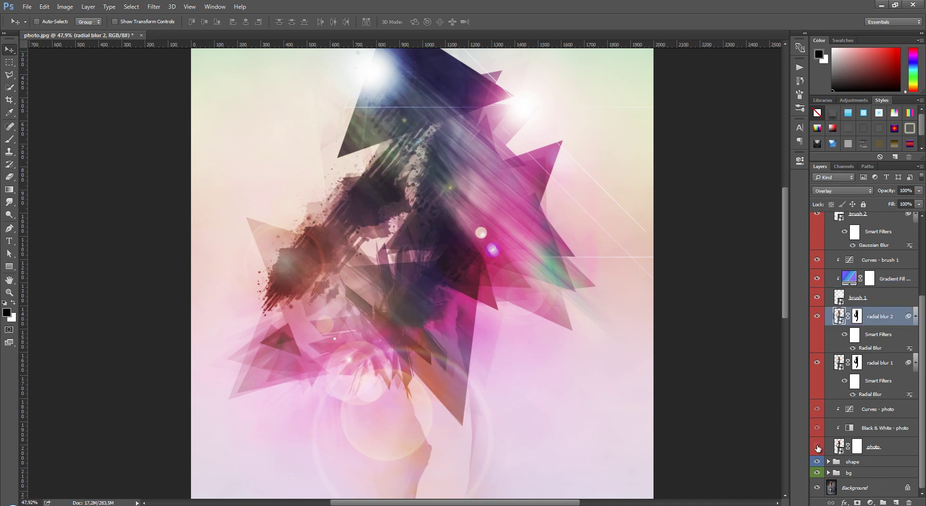
click(817, 447)
scroll(878, 357, up, 5)
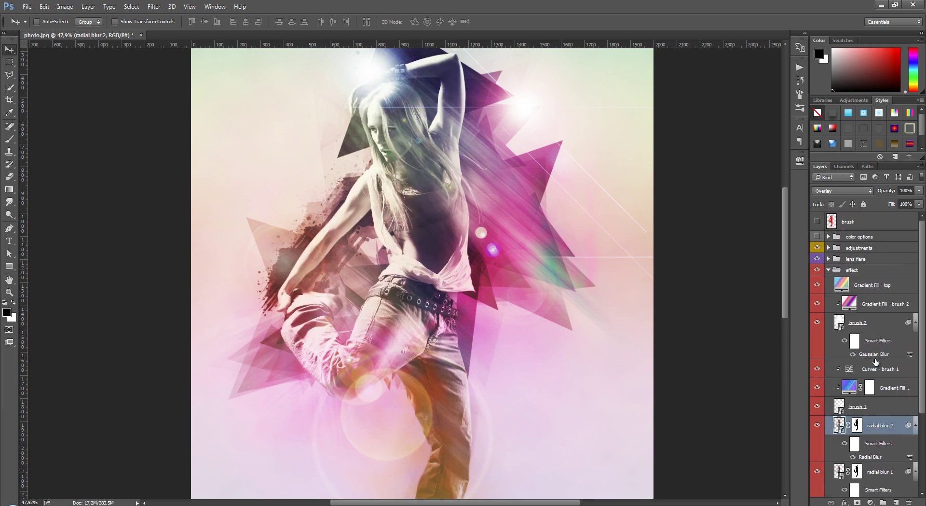
Collapse the effect group, expand the bg group and fit the image in the window.
click(853, 272)
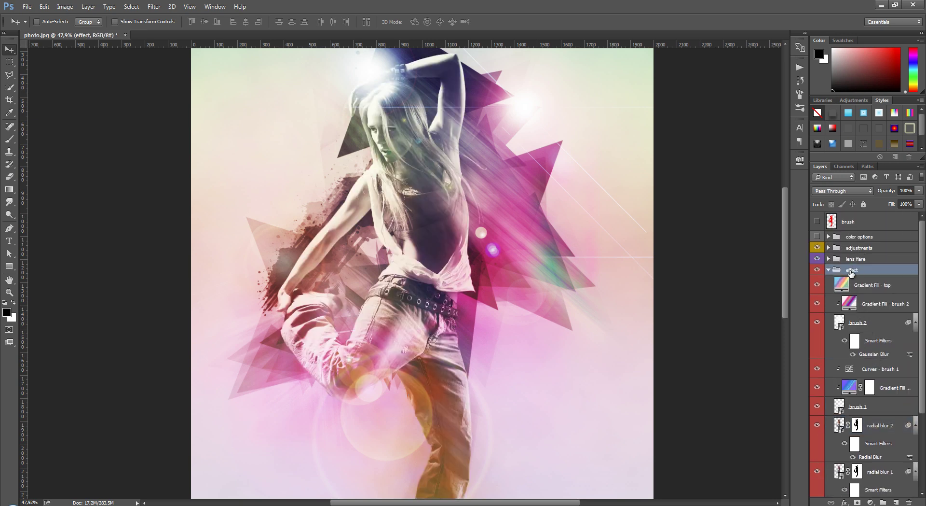
click(829, 270)
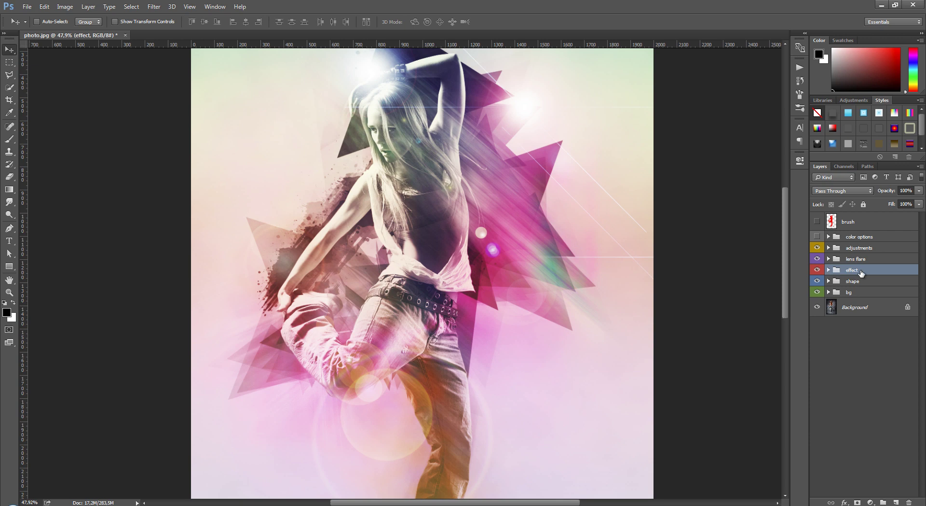
click(861, 292)
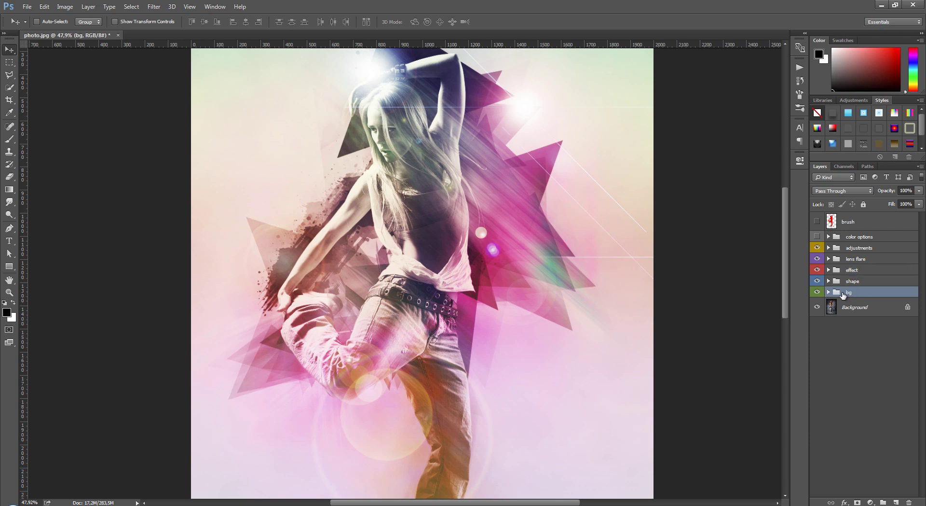
click(829, 292)
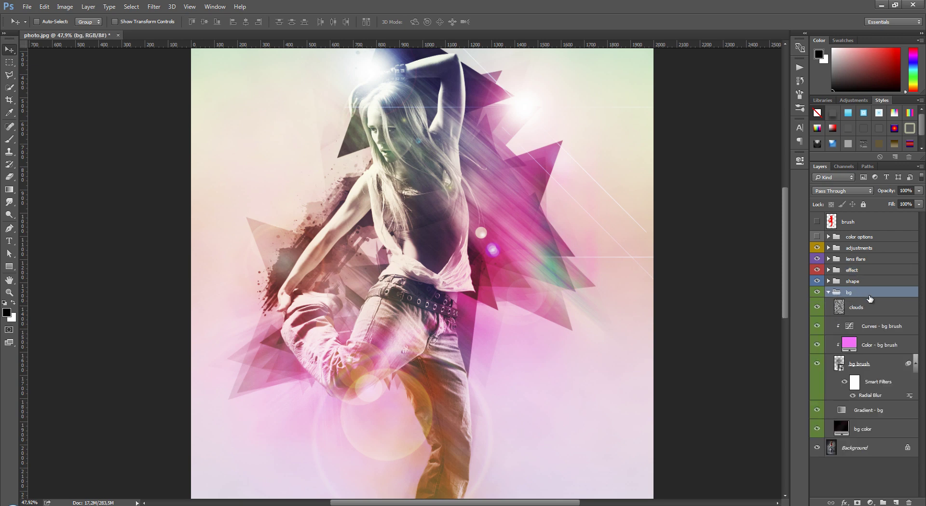
key(ctrl+0)
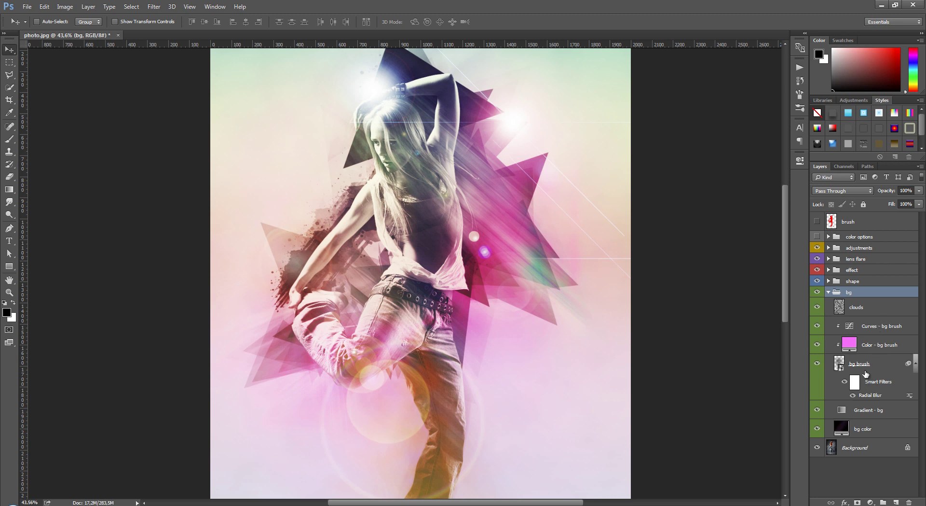
Preview Copper-Sepia, Spectrum and other presets on the Gradient - bg map, then cancel.
click(875, 410)
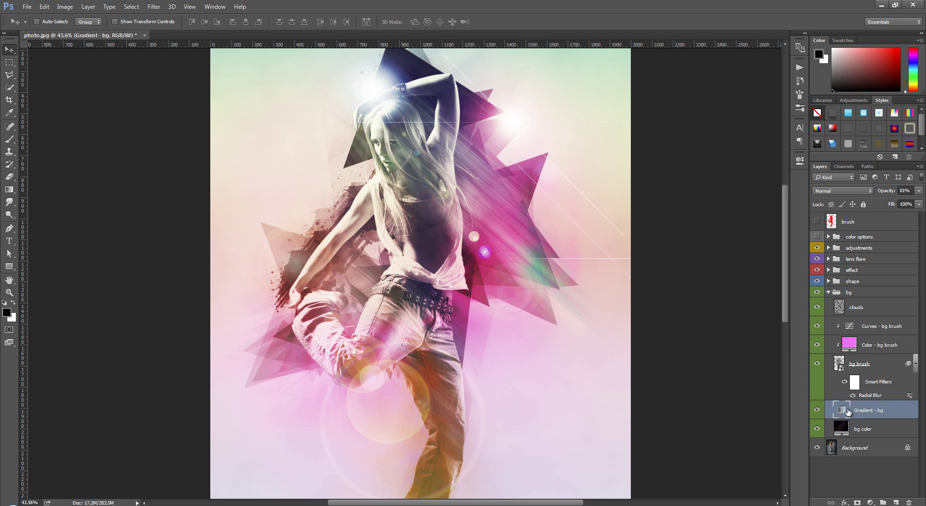
double_click(843, 410)
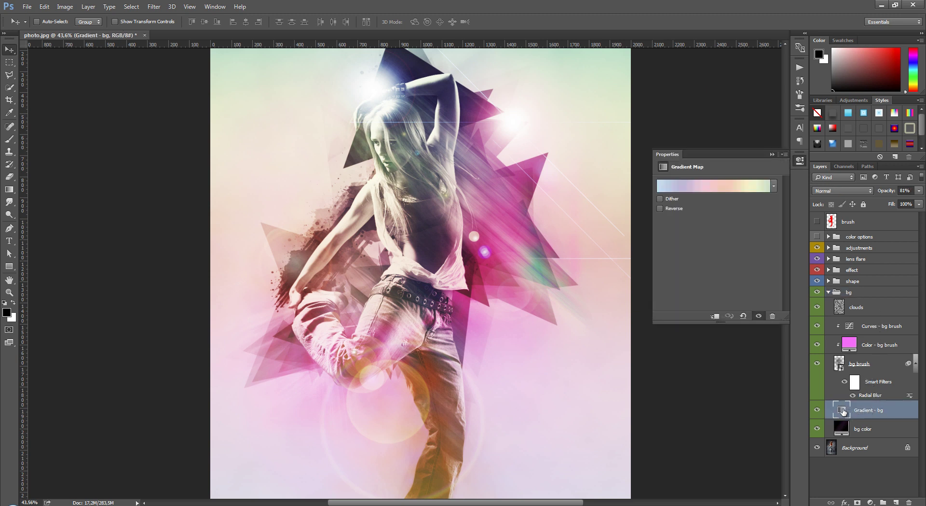
click(736, 188)
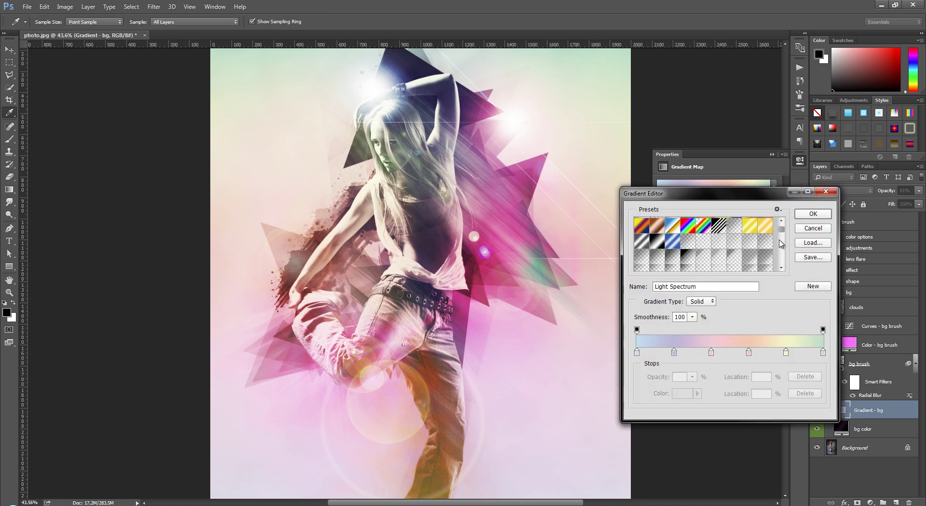
scroll(782, 244, down, 2)
scroll(782, 244, down, 1)
click(755, 254)
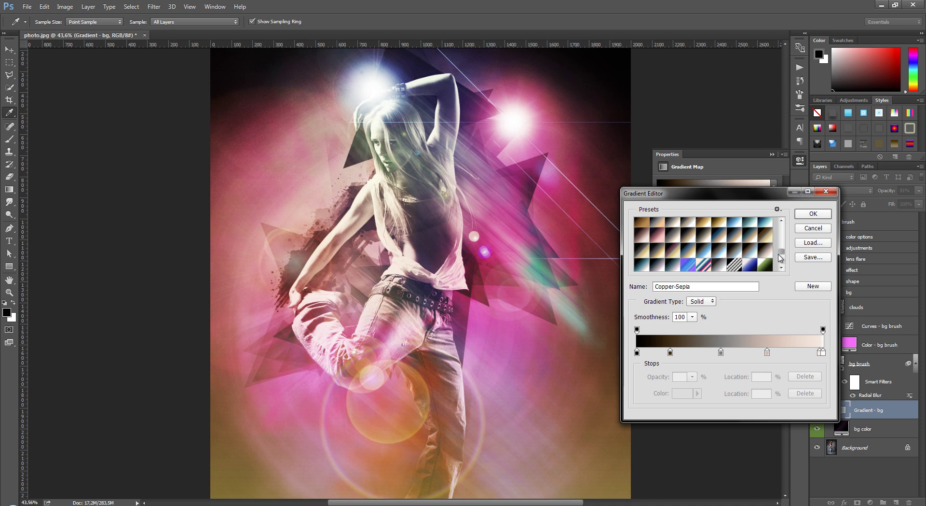
scroll(783, 258, down, 2)
scroll(782, 257, down, 1)
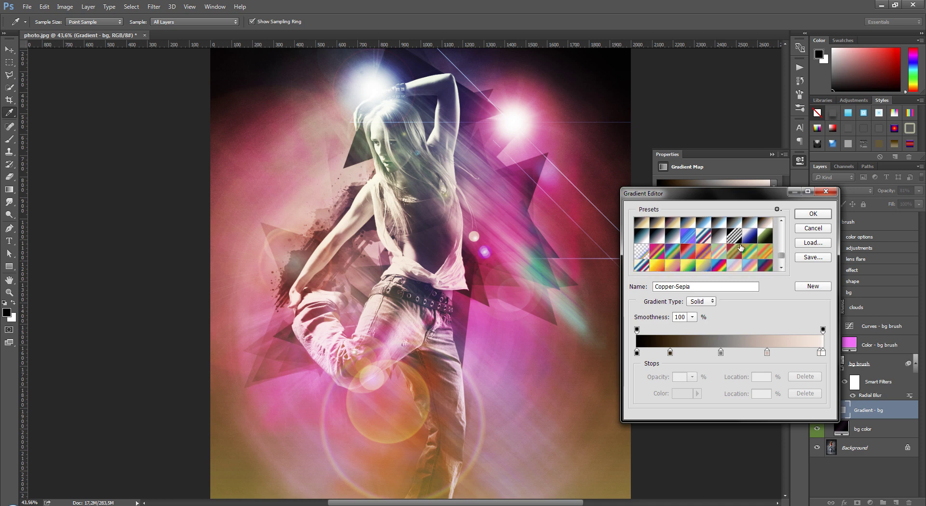
click(707, 237)
click(709, 236)
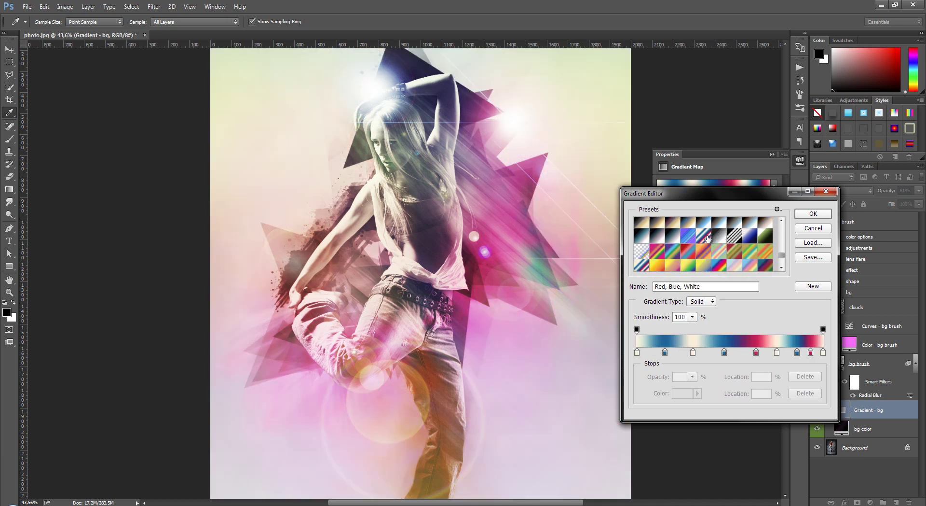
click(708, 265)
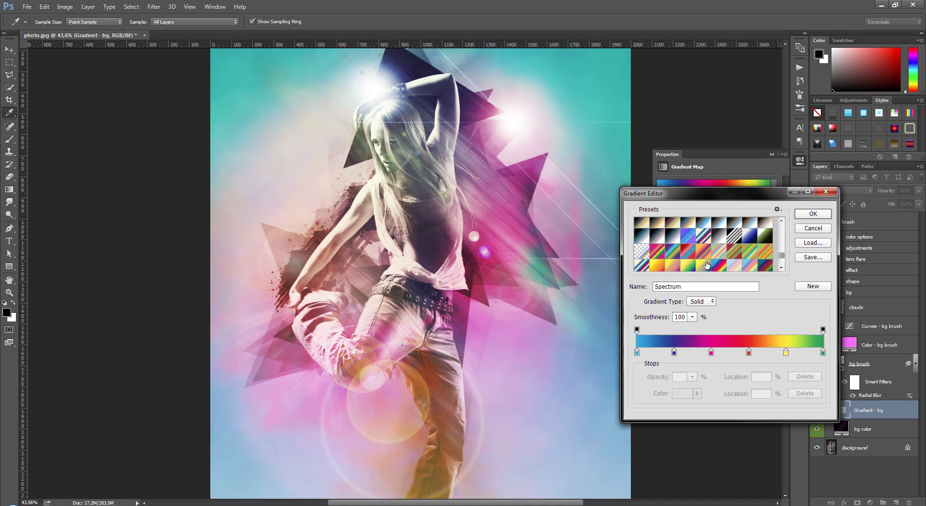
click(707, 265)
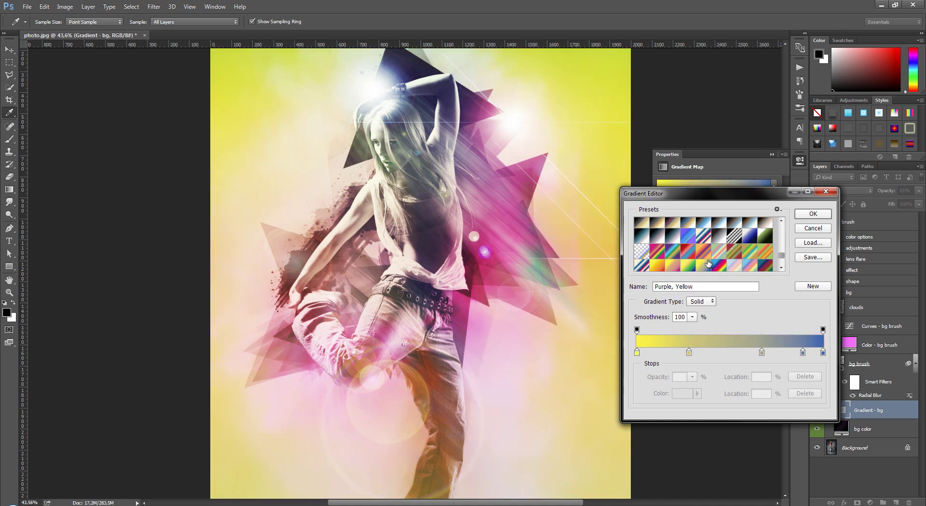
scroll(708, 262, down, 1)
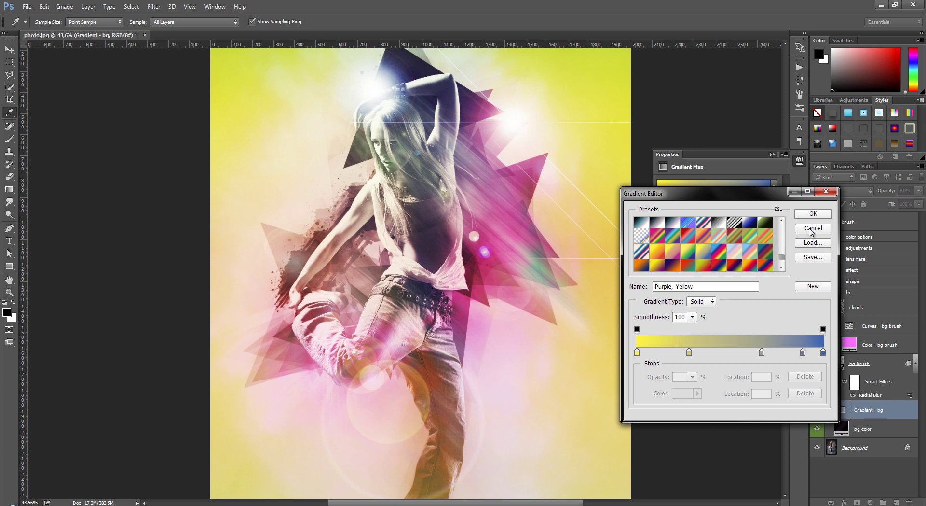
click(812, 228)
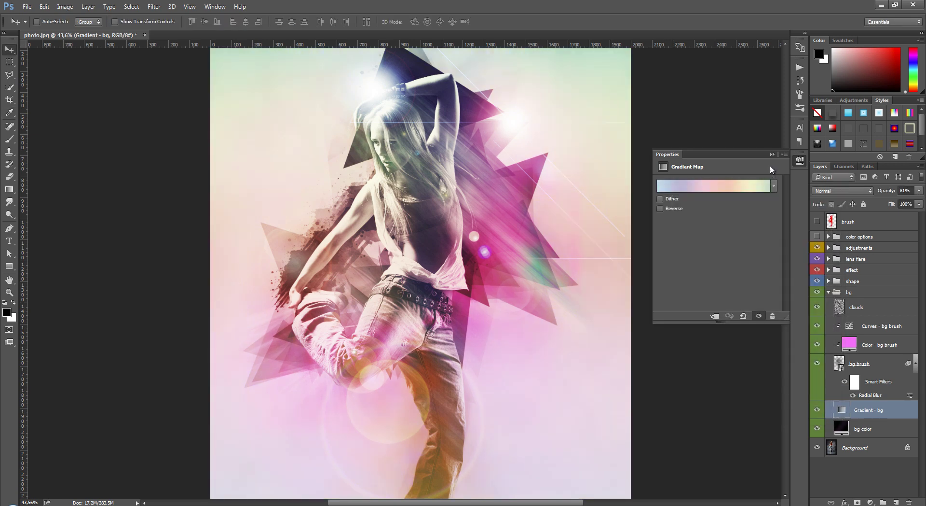
Change the Color - bg brush fill colour from magenta to medium blue #5082c5.
click(772, 154)
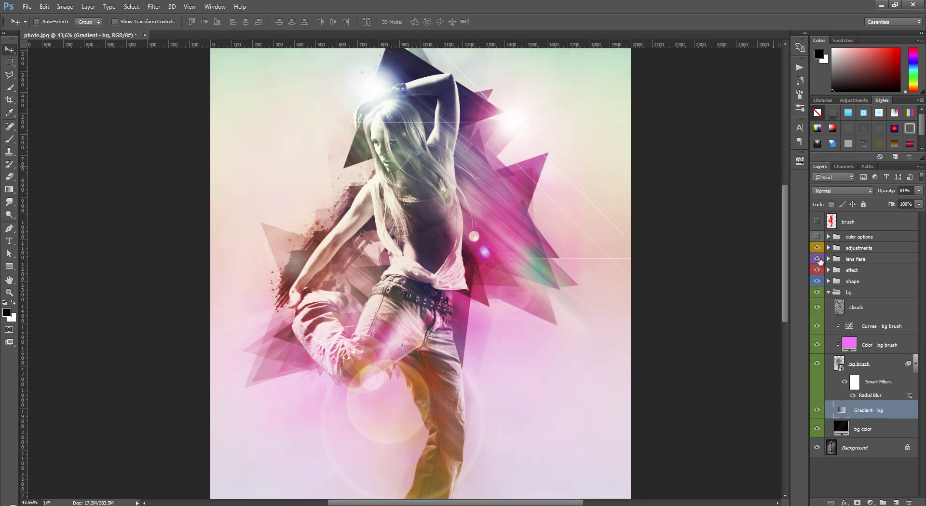
double_click(850, 344)
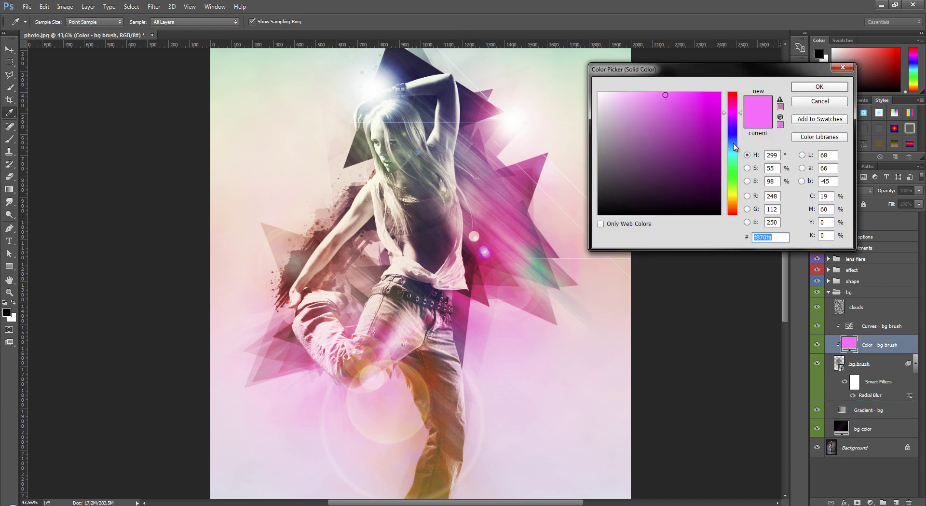
click(733, 142)
click(720, 92)
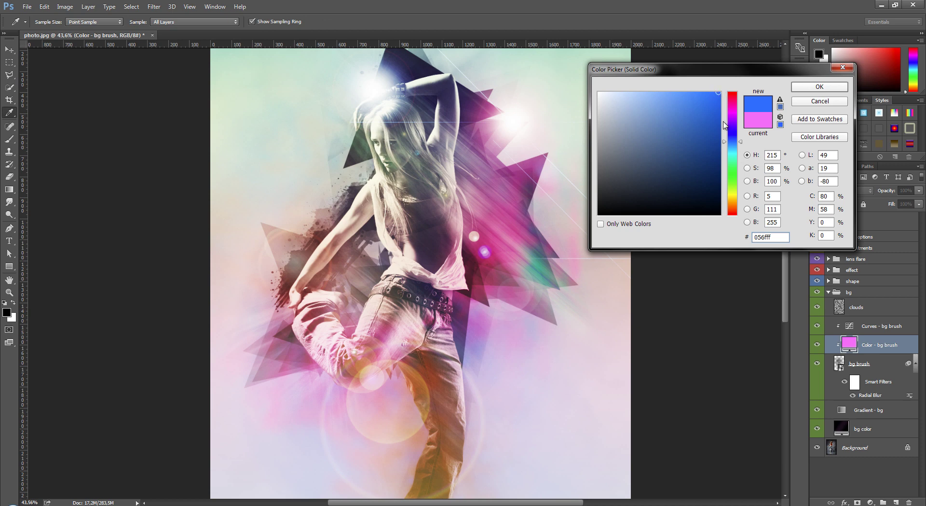
drag(688, 101, 599, 93)
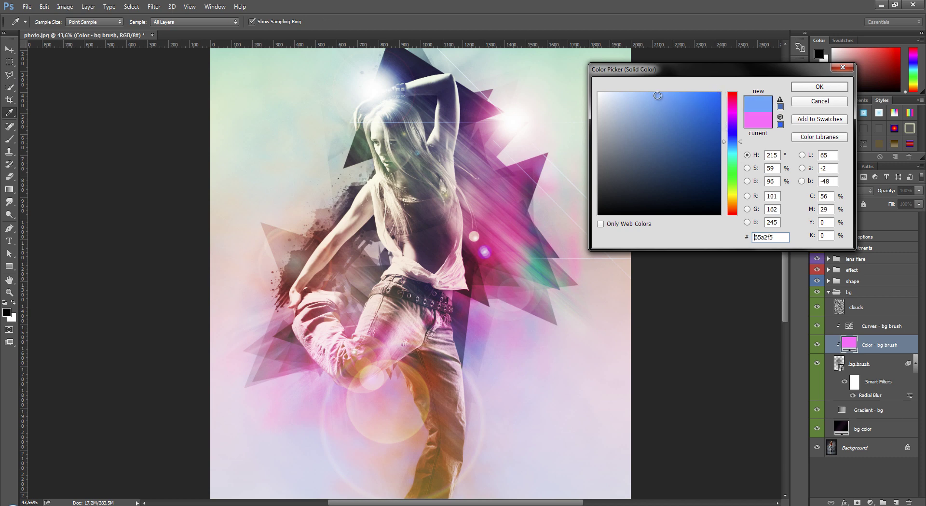
drag(665, 109, 662, 107)
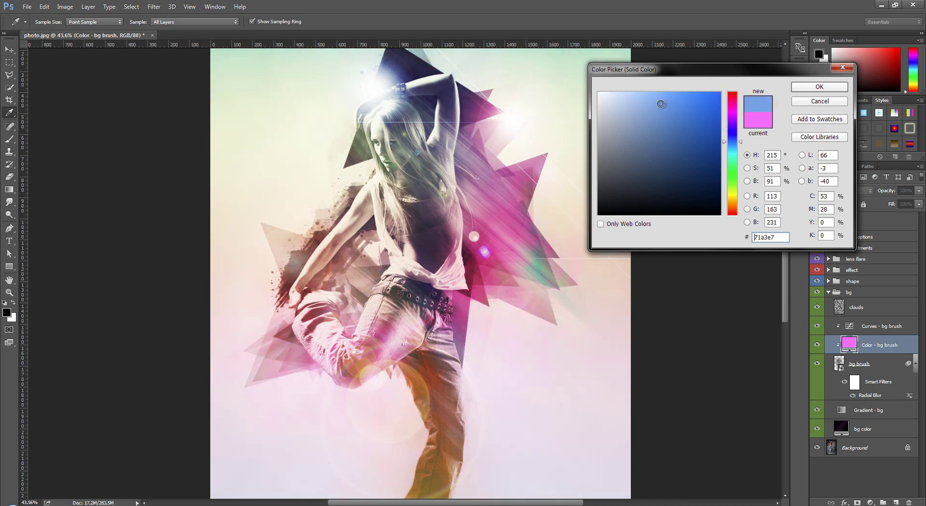
click(673, 122)
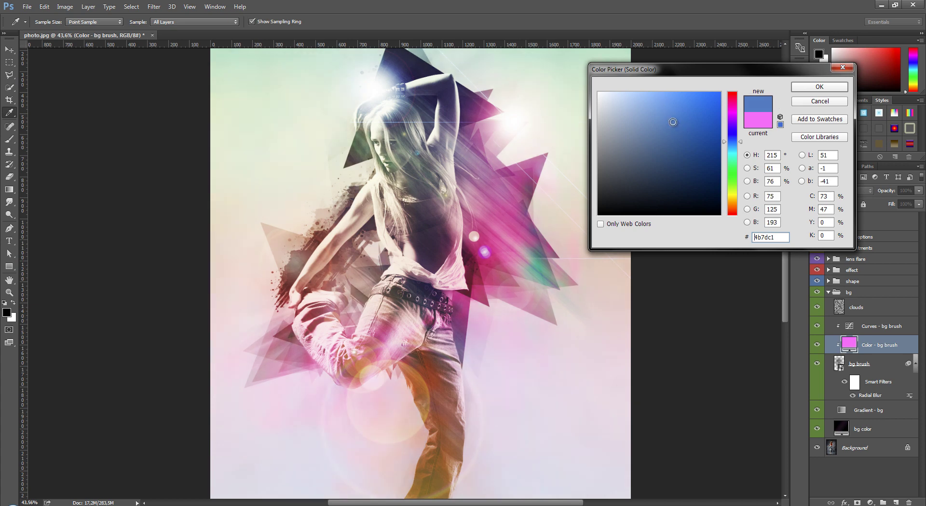
click(821, 87)
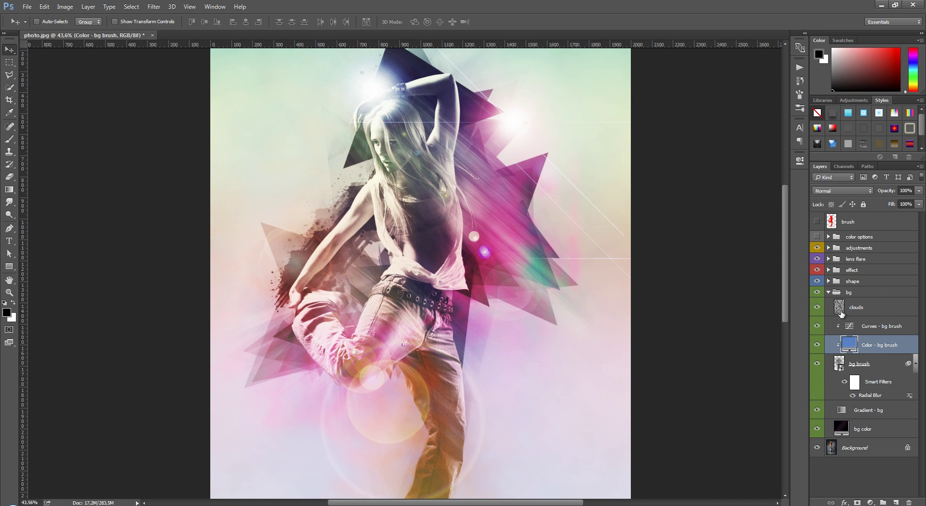
Show the Soft Light clouds layer at about 25% opacity and collapse the bg group.
click(819, 309)
click(862, 309)
click(919, 191)
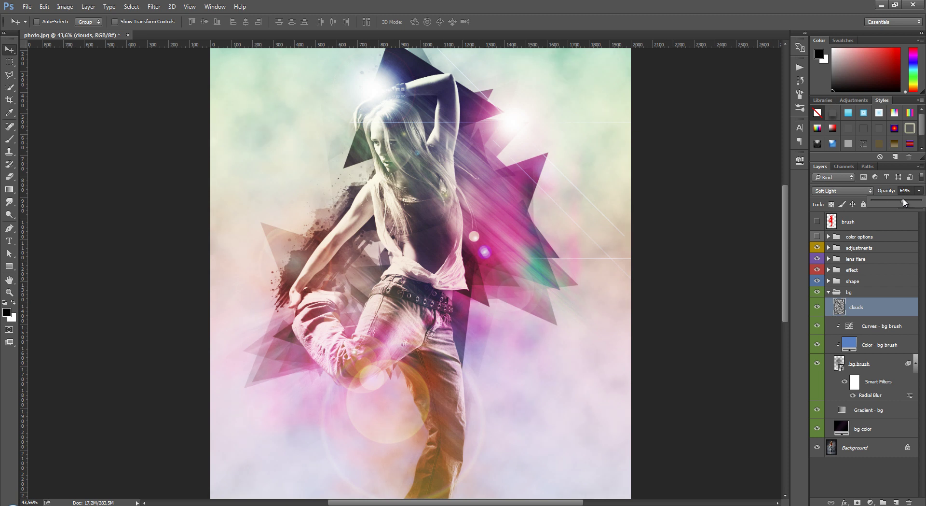
drag(902, 203, 884, 203)
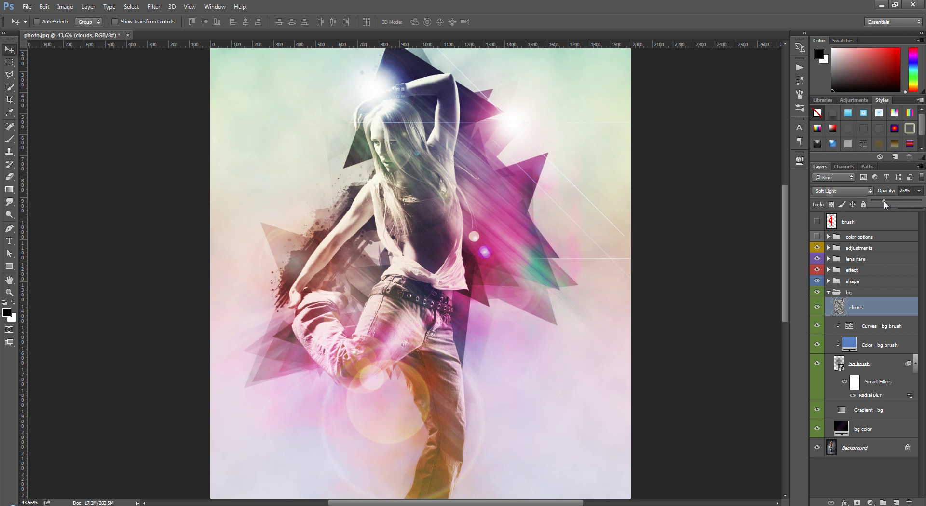
click(830, 293)
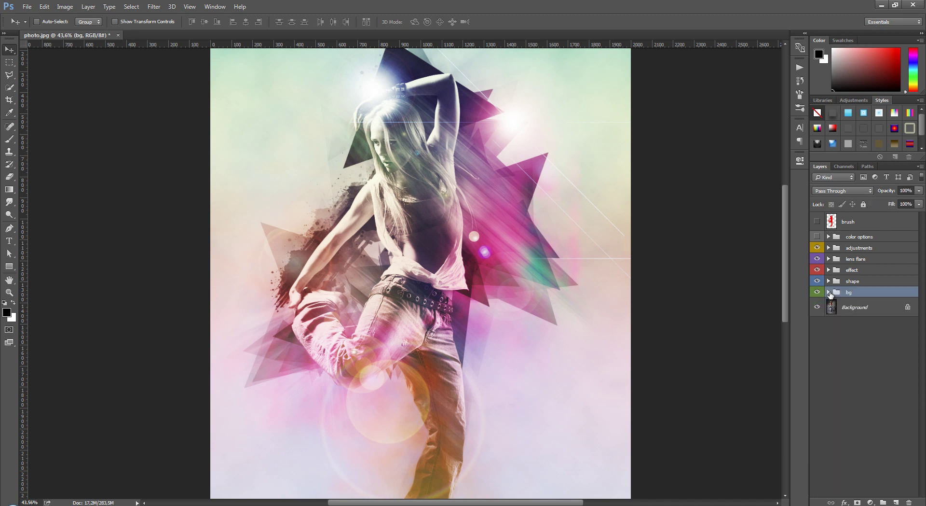
click(887, 249)
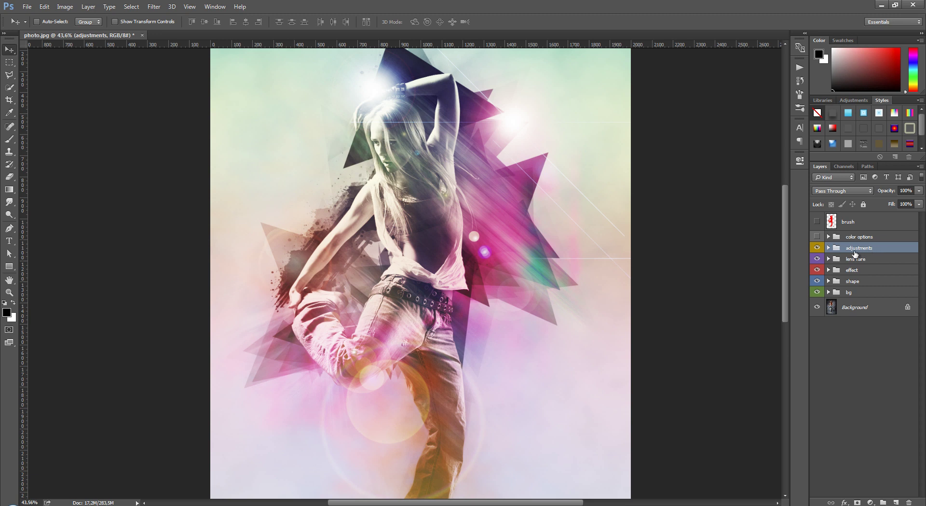
Set Brightness/Contrast 1 to brightness 78 and contrast 87.
click(829, 248)
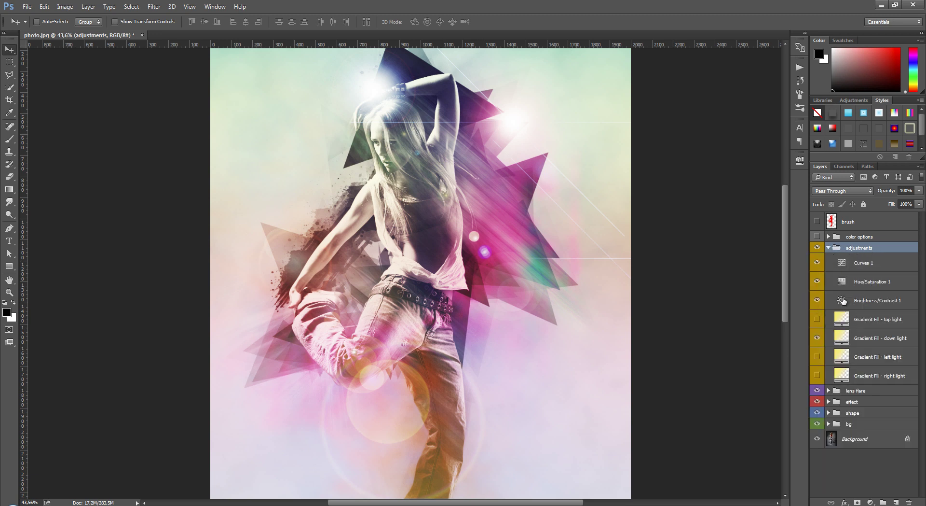
double_click(840, 301)
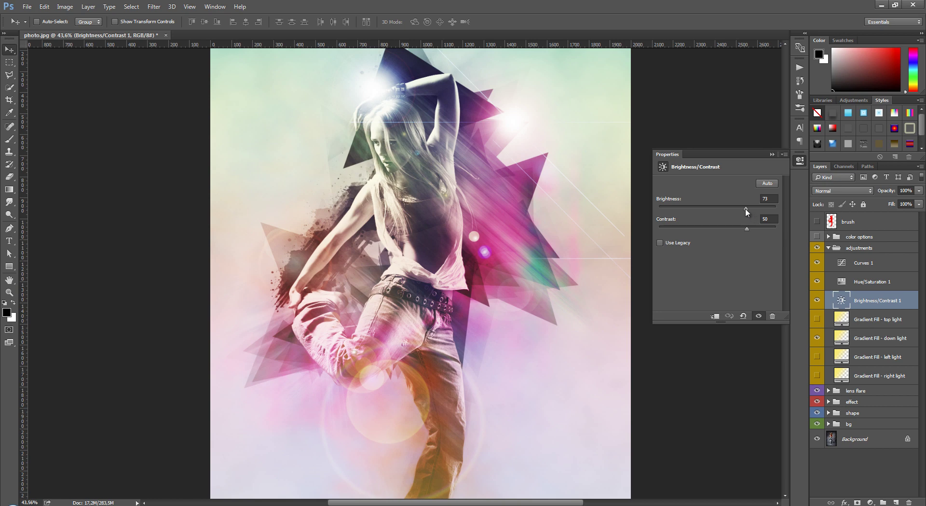
mouse_move(742, 209)
mouse_down()
mouse_move(753, 229)
mouse_move(767, 229)
mouse_up()
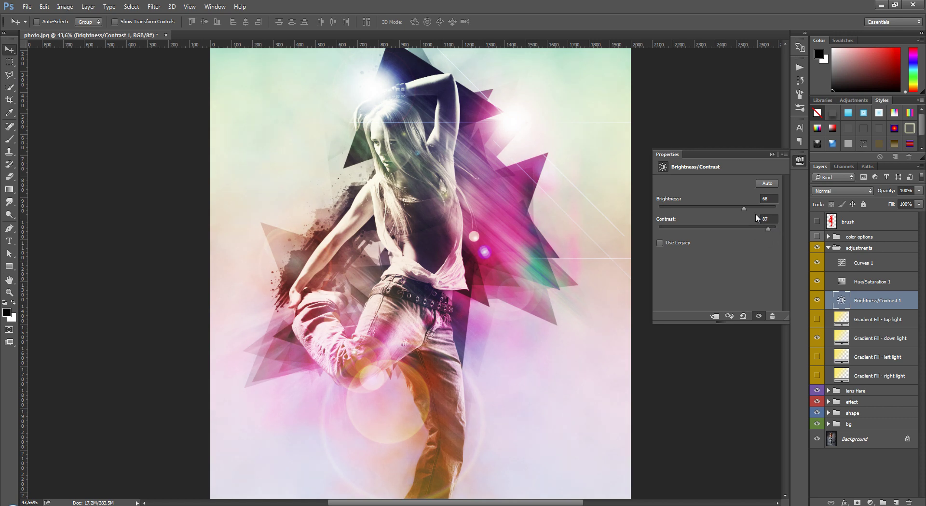
drag(744, 208, 751, 210)
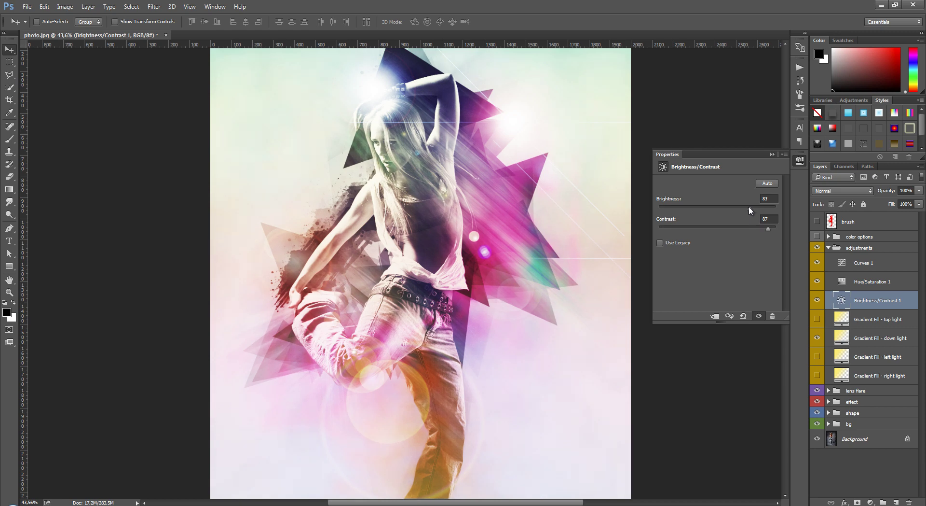
click(771, 154)
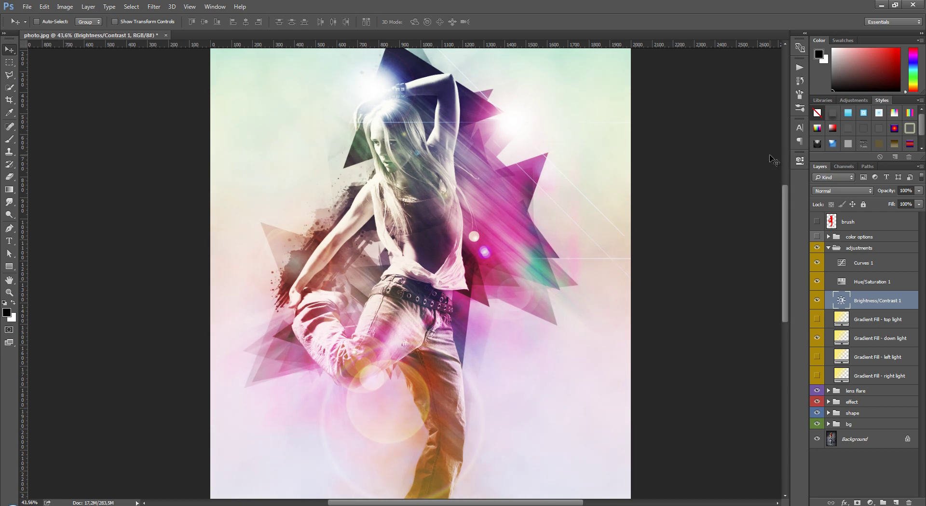
click(874, 338)
Move the yellow down light gradient higher so it brightens the dancer's lower legs.
scroll(500, 221, down, 2)
scroll(496, 215, down, 1)
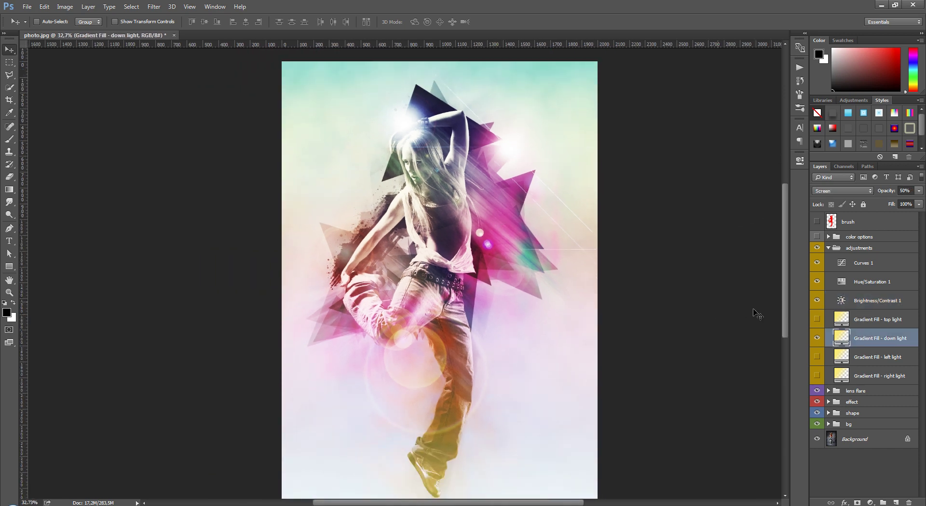
double_click(842, 338)
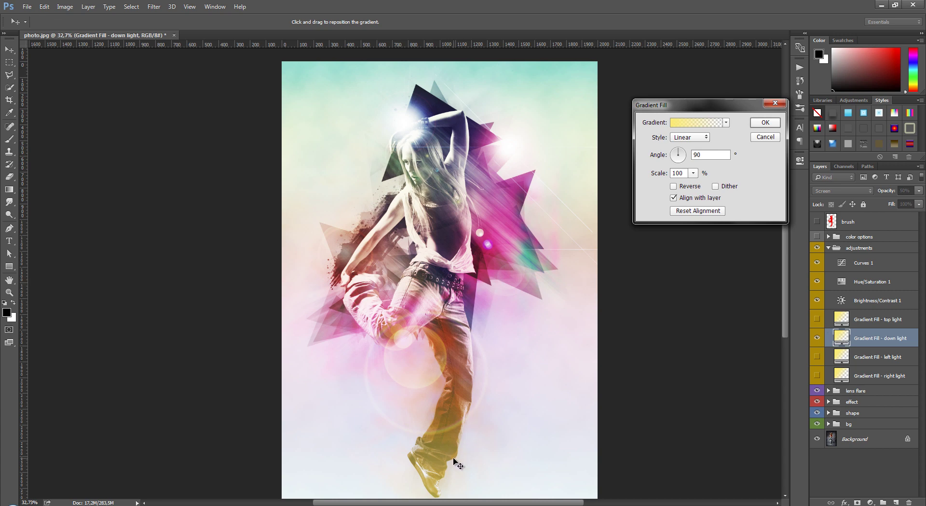
mouse_move(457, 462)
mouse_down()
mouse_move(462, 375)
mouse_move(457, 401)
mouse_up()
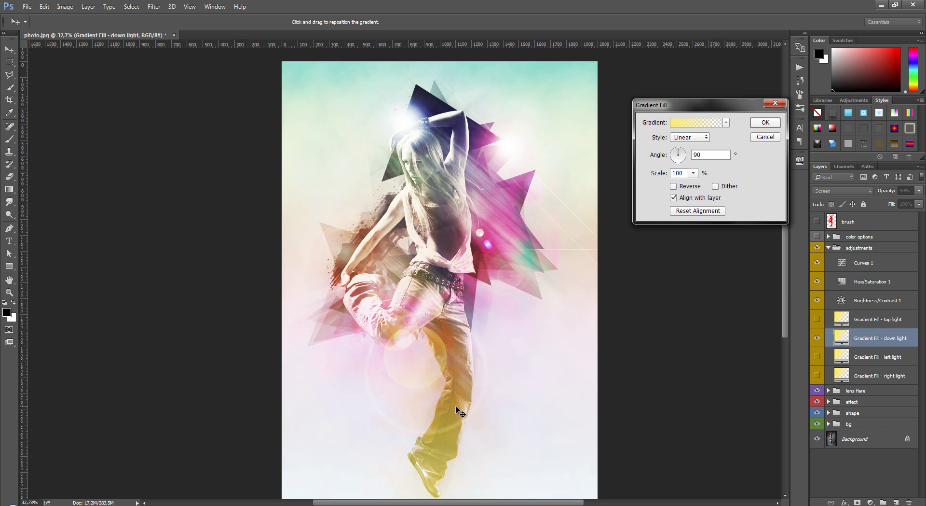
click(766, 125)
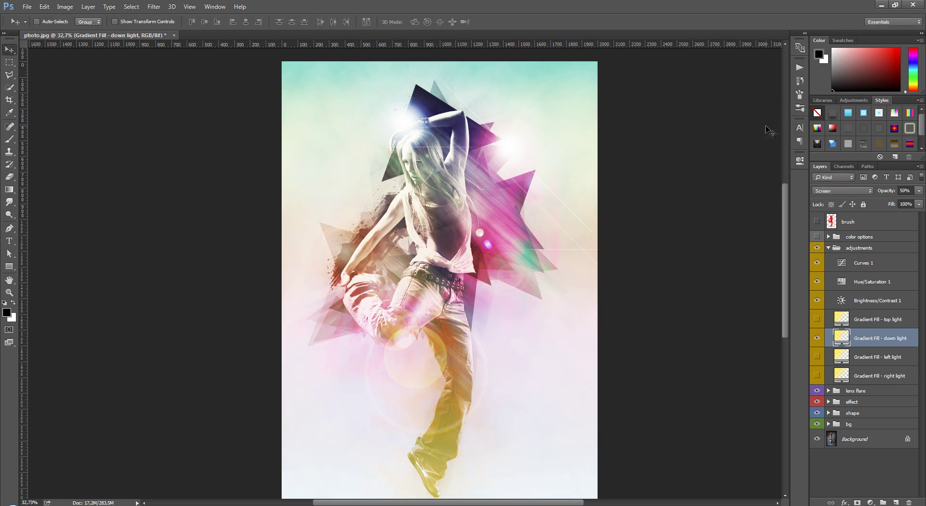
Hide the down light gradient, reposition the right light gradient, and show the left light gradient.
click(817, 337)
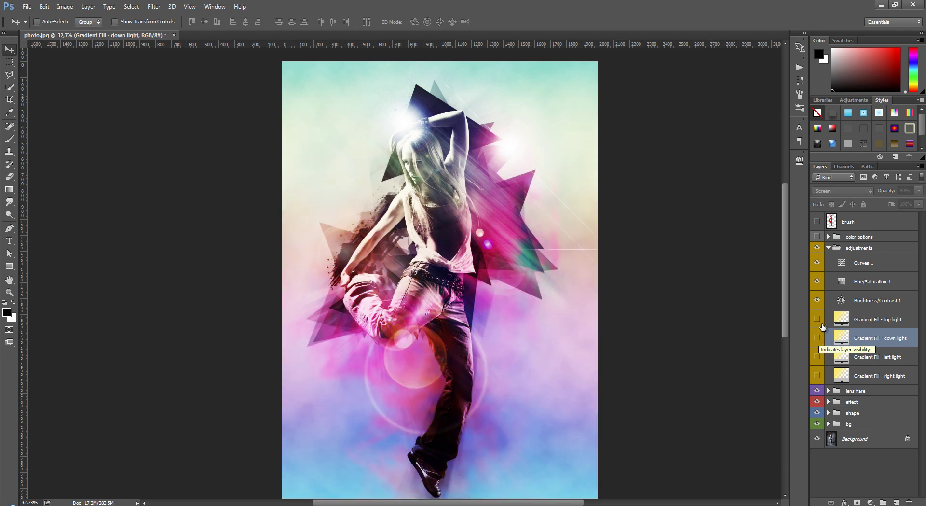
click(817, 375)
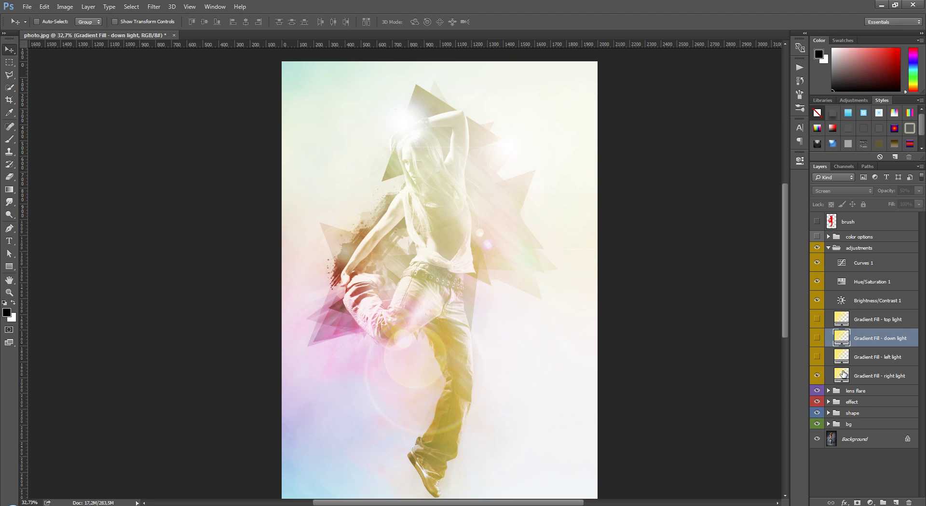
click(843, 374)
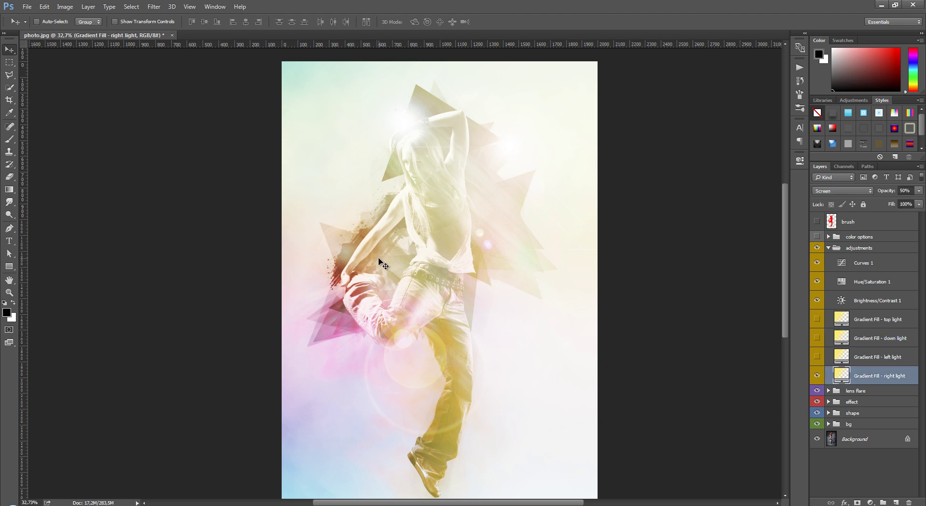
double_click(842, 374)
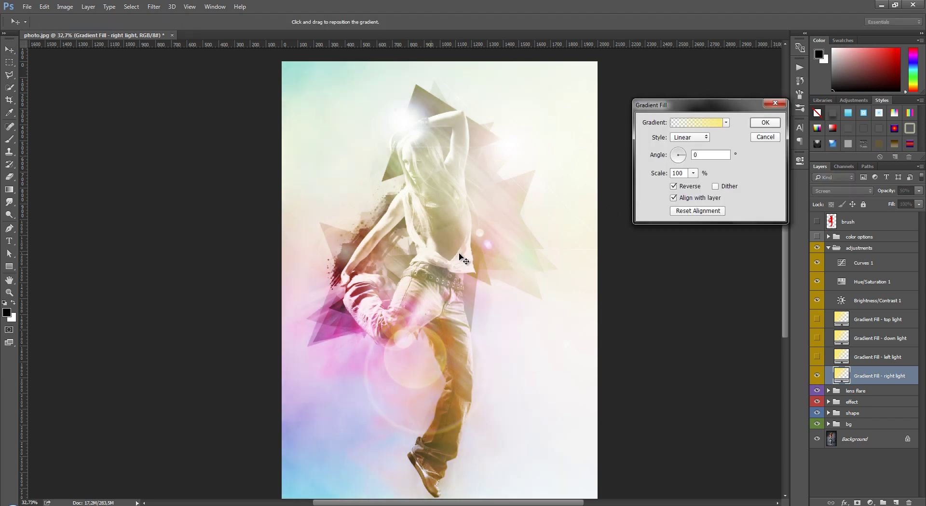
mouse_move(383, 255)
mouse_down()
mouse_move(493, 250)
mouse_move(478, 251)
mouse_up()
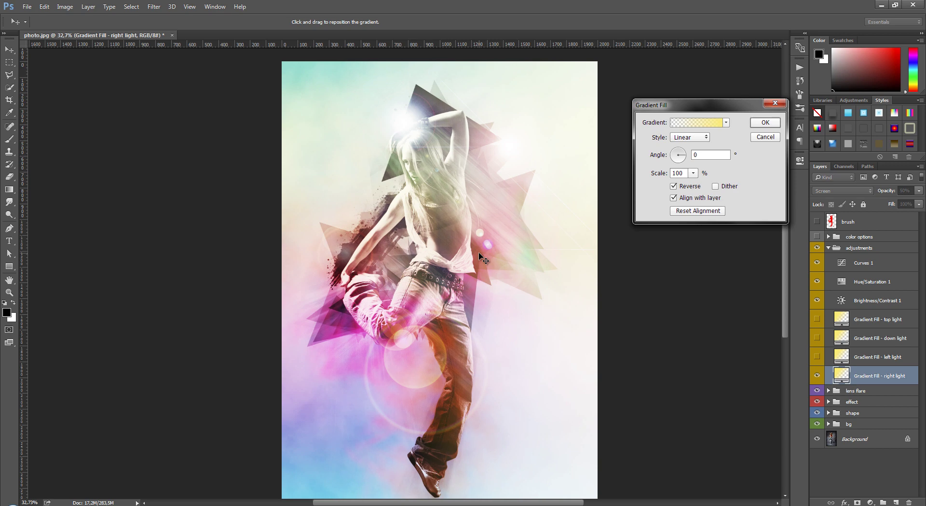
drag(479, 253, 445, 244)
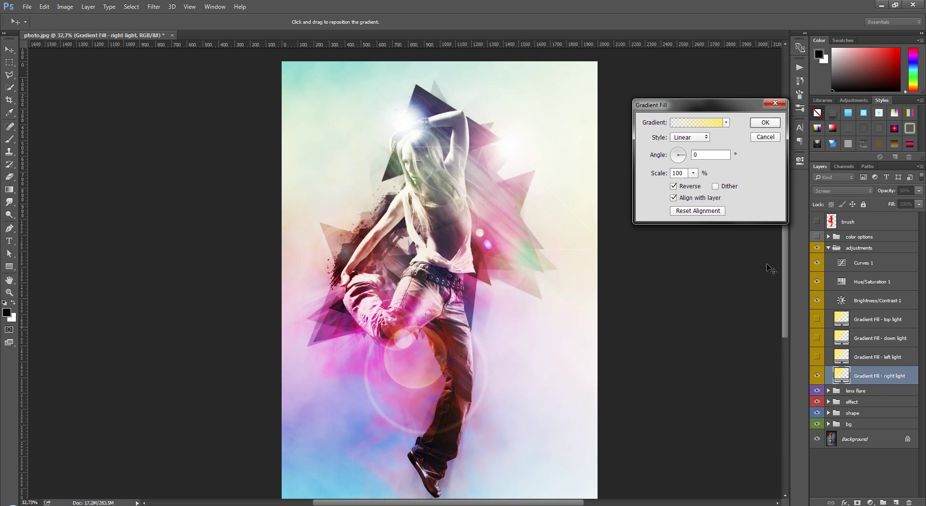
click(765, 122)
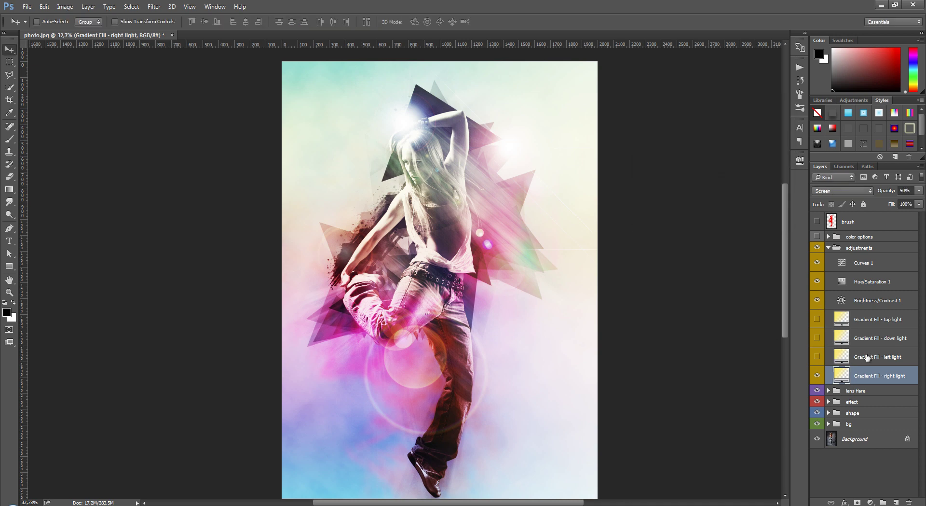
click(840, 356)
click(817, 357)
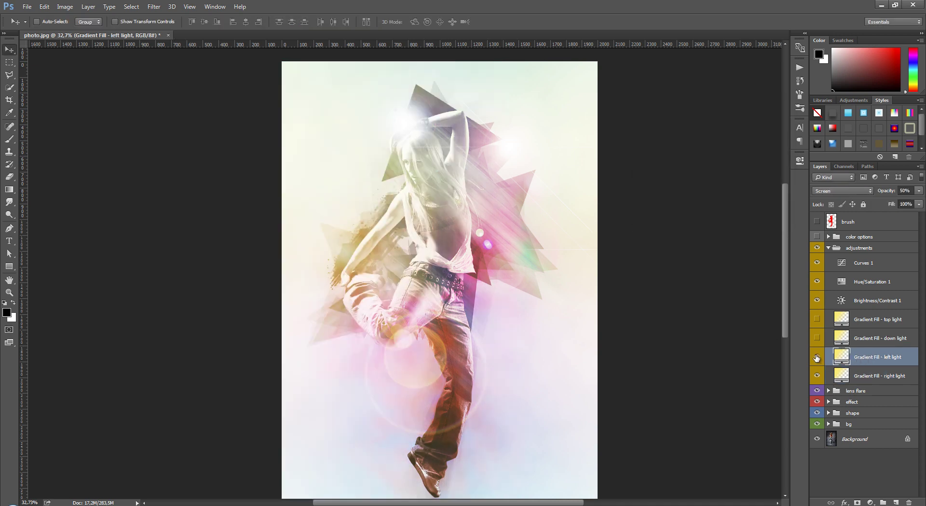
Change the left light gradient's 60% stop to white (#ffffff) and shift it across the image.
double_click(842, 357)
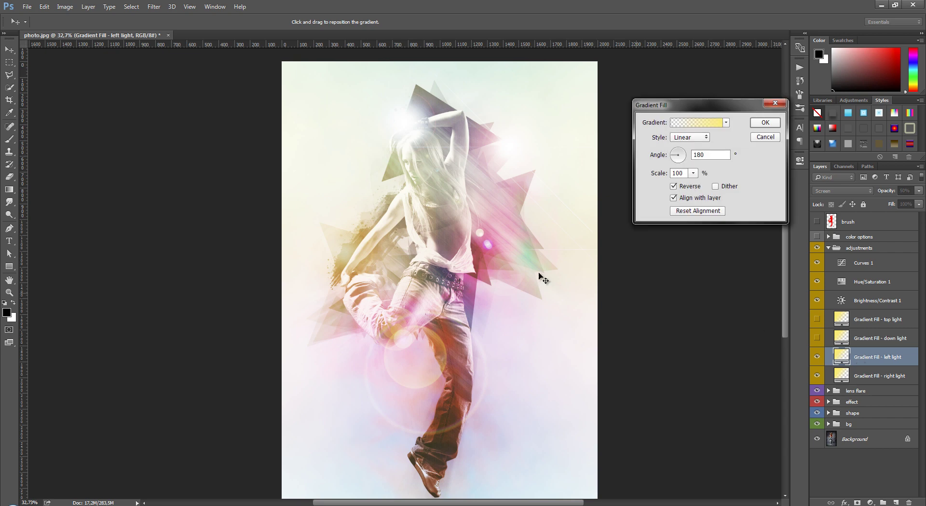
drag(458, 285, 400, 290)
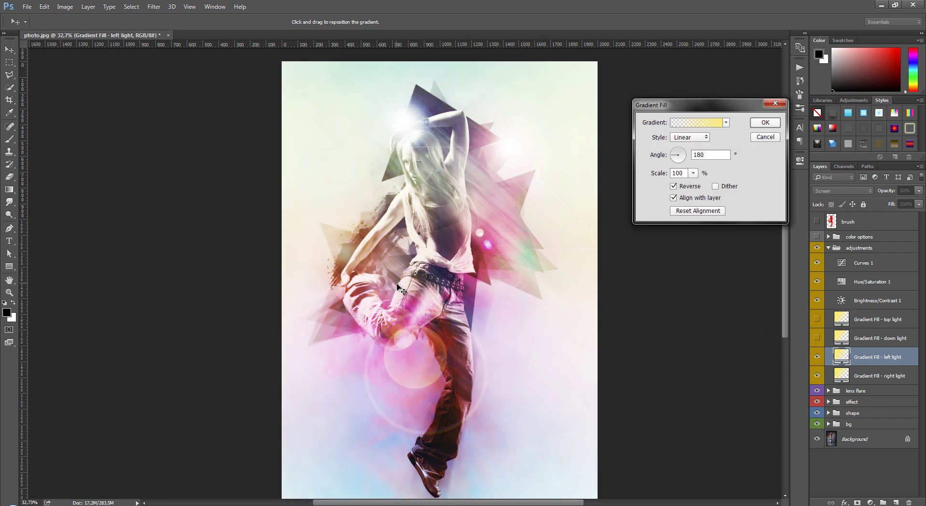
click(705, 125)
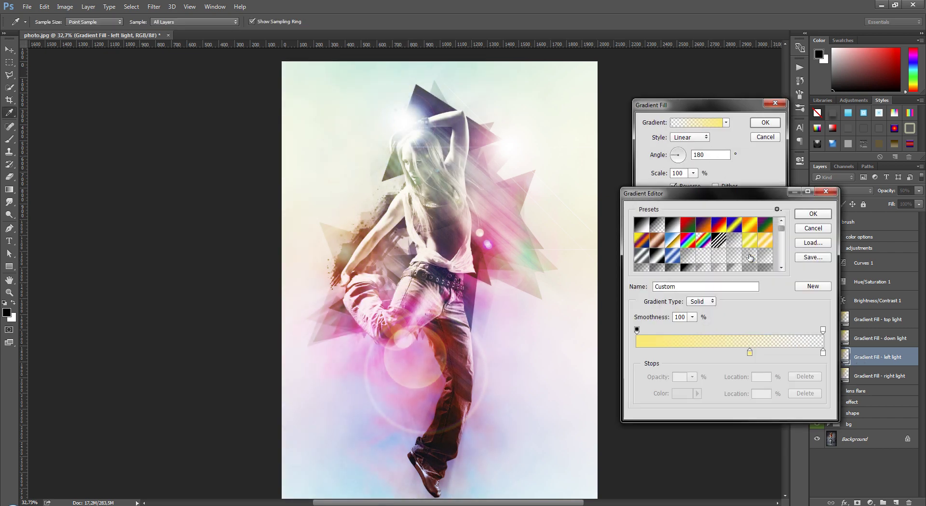
double_click(751, 353)
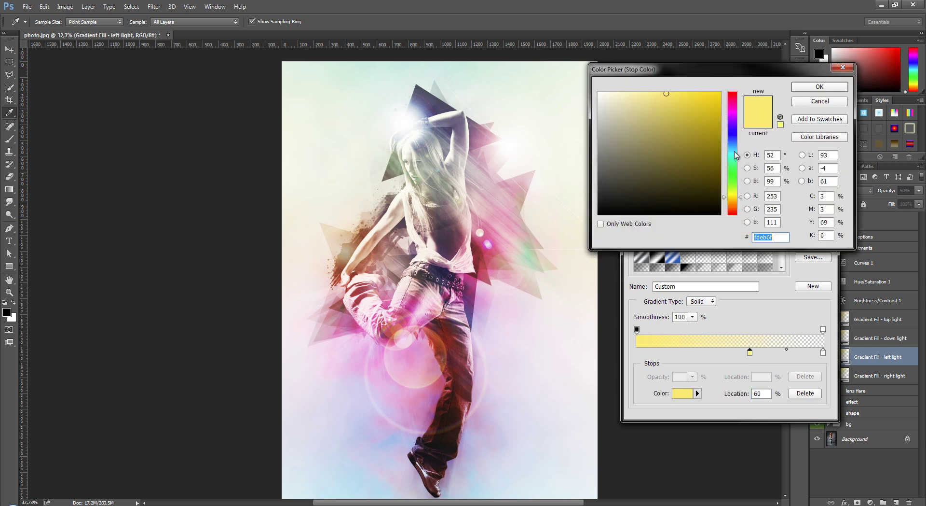
click(732, 112)
drag(732, 115, 732, 150)
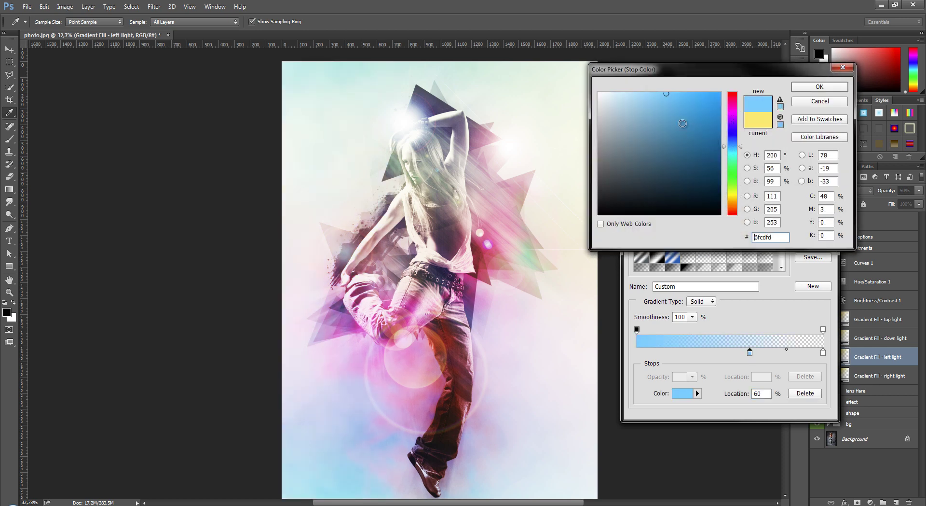
drag(682, 123, 598, 92)
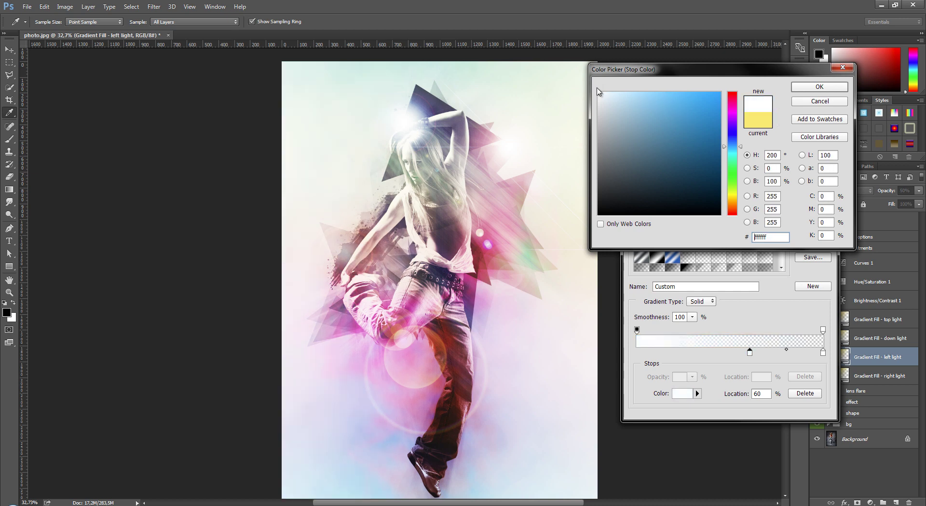
click(820, 87)
click(811, 218)
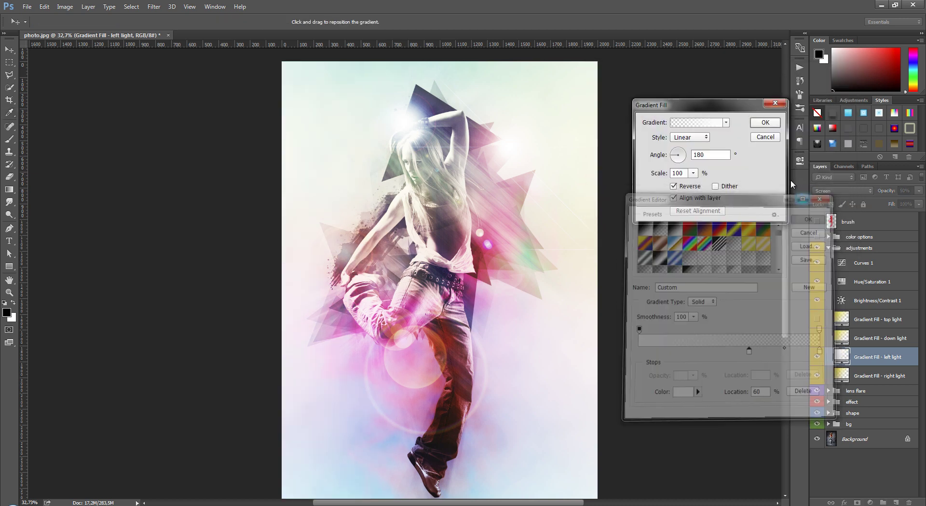
drag(333, 282, 332, 281)
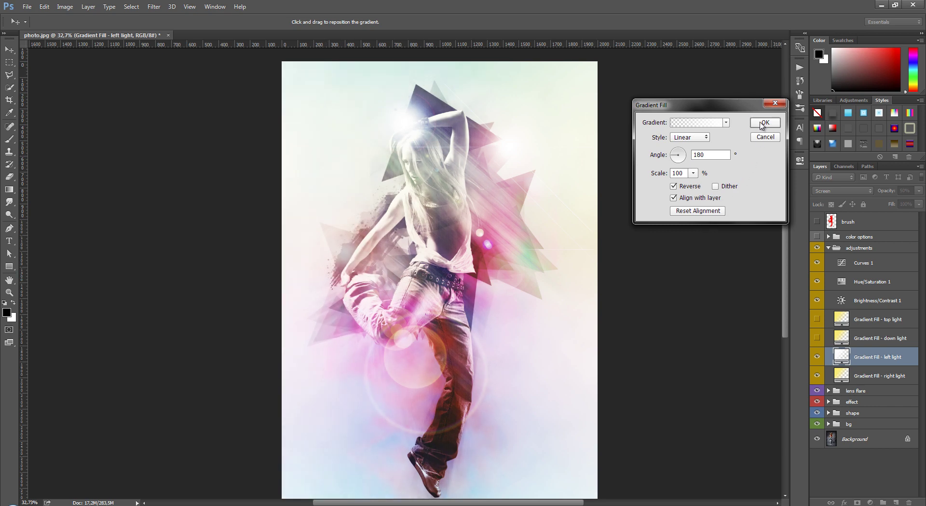
click(762, 123)
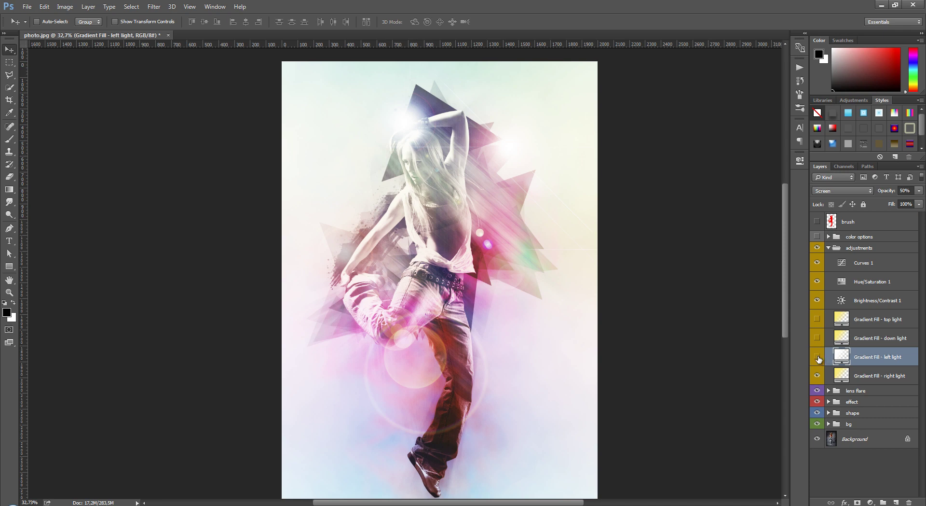
Swap the left light gradient for the down light gradient, repositioned over the dancer's legs.
click(818, 357)
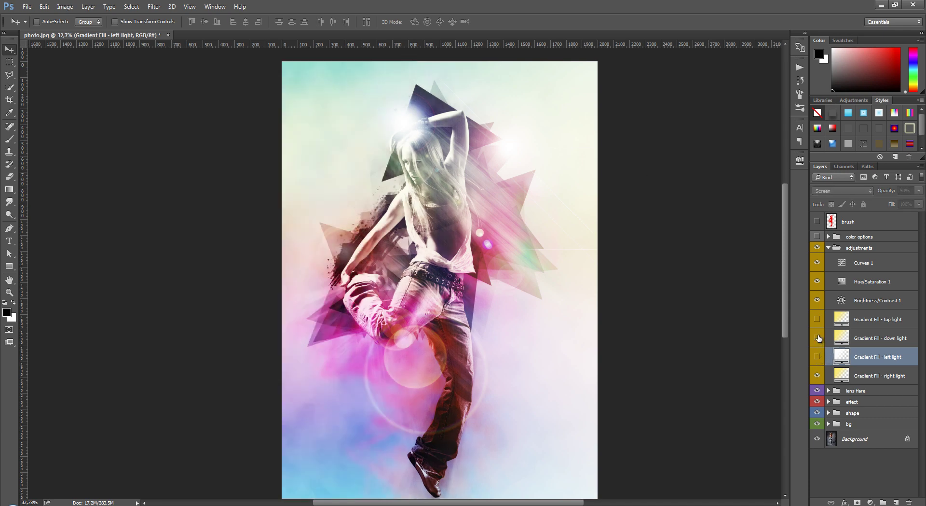
click(817, 337)
click(859, 338)
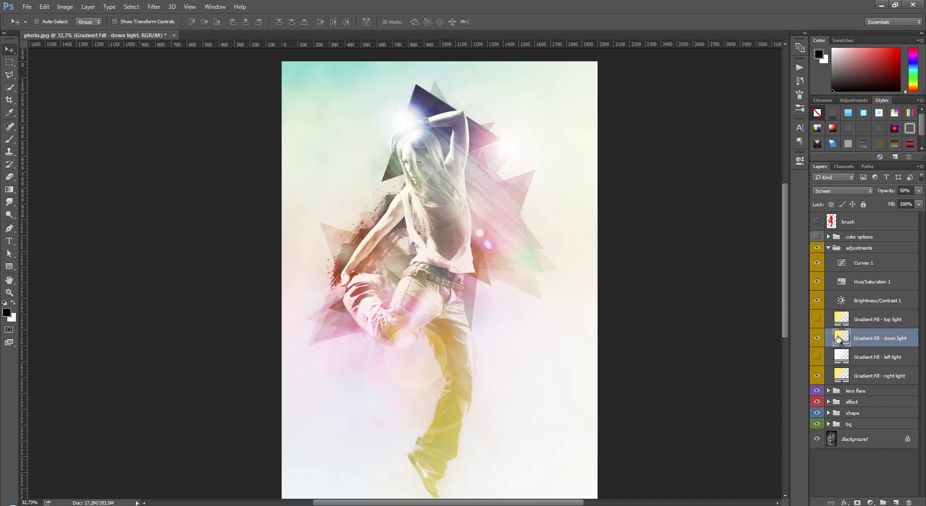
double_click(841, 338)
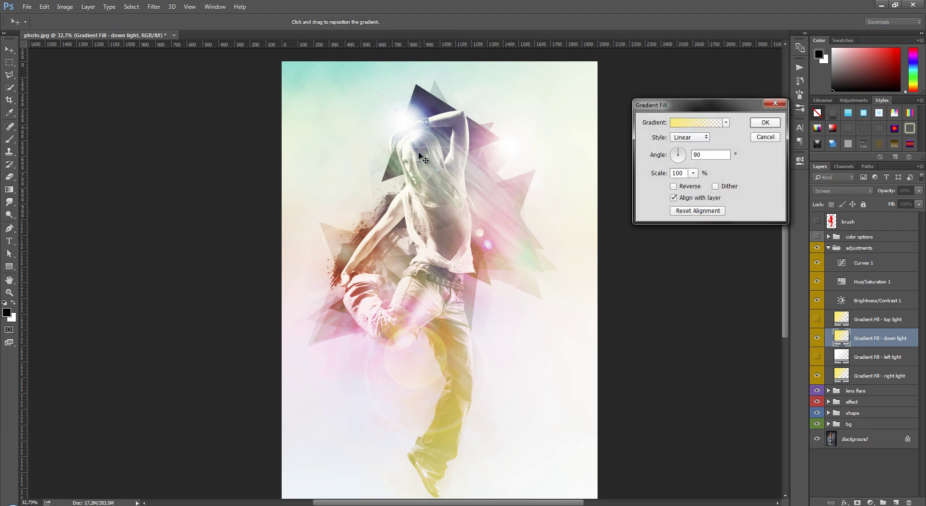
drag(424, 159, 421, 235)
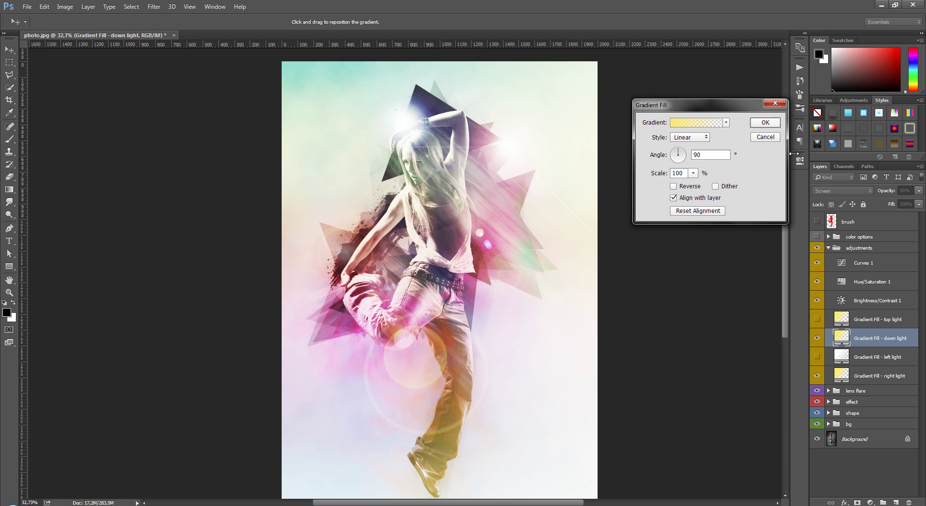
click(766, 122)
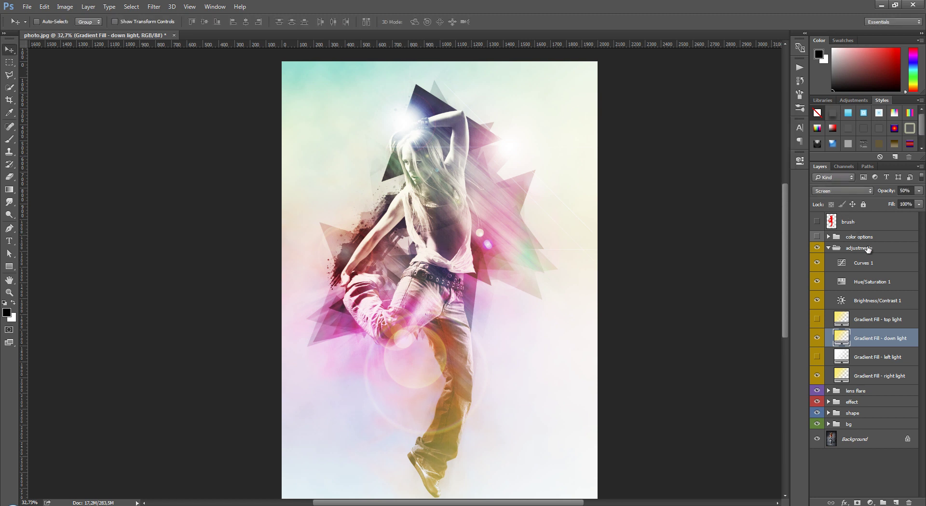
Lower Hue/Saturation 1's saturation to -45.
double_click(842, 282)
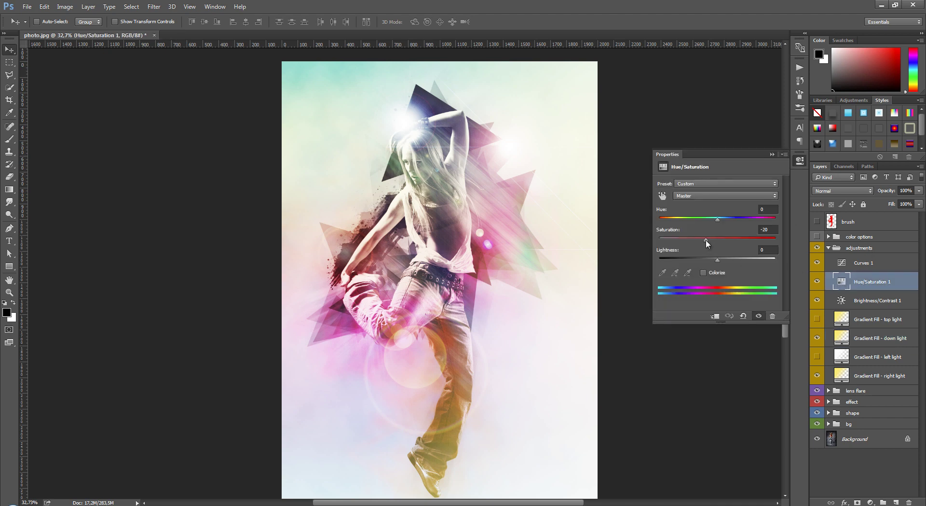
mouse_move(707, 243)
mouse_down()
mouse_move(692, 239)
mouse_move(728, 242)
mouse_move(704, 245)
mouse_up()
click(772, 154)
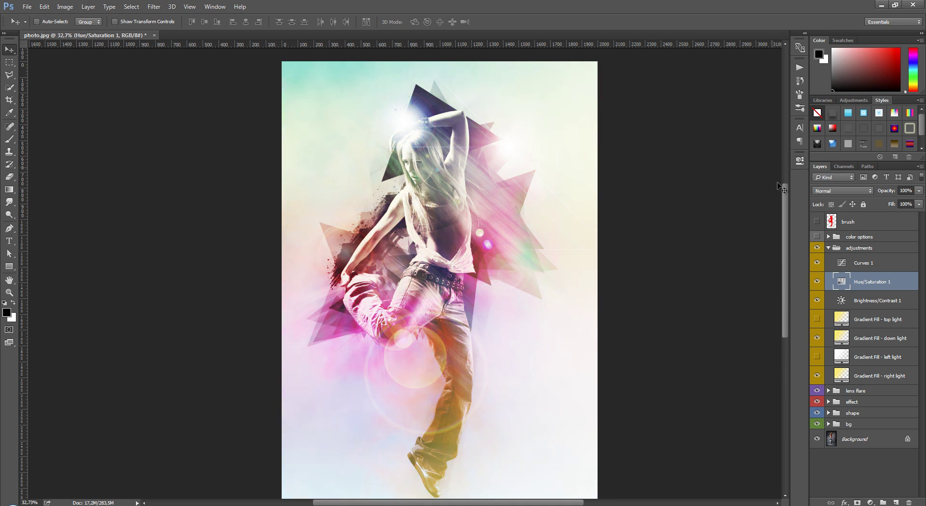
Give Curves 1 a gentle S-curve with darker shadows and brighter highlights.
double_click(842, 264)
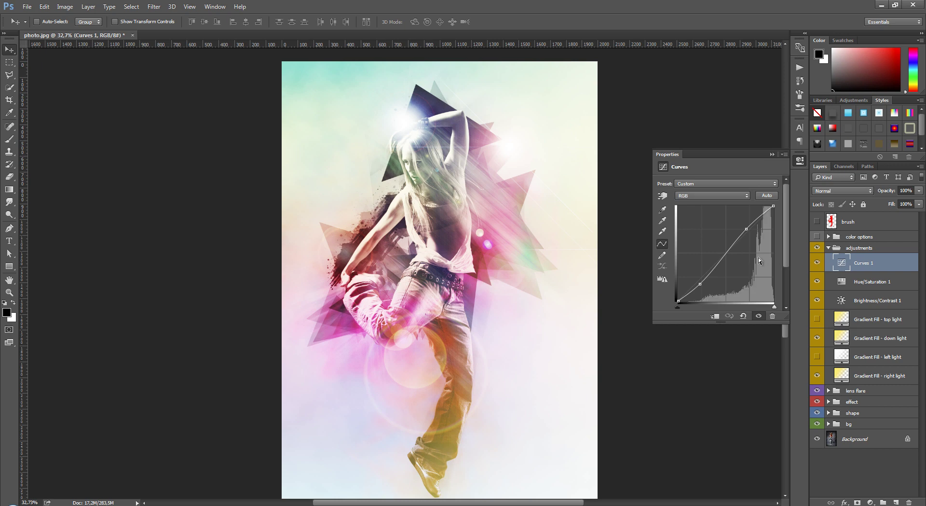
drag(700, 284, 705, 287)
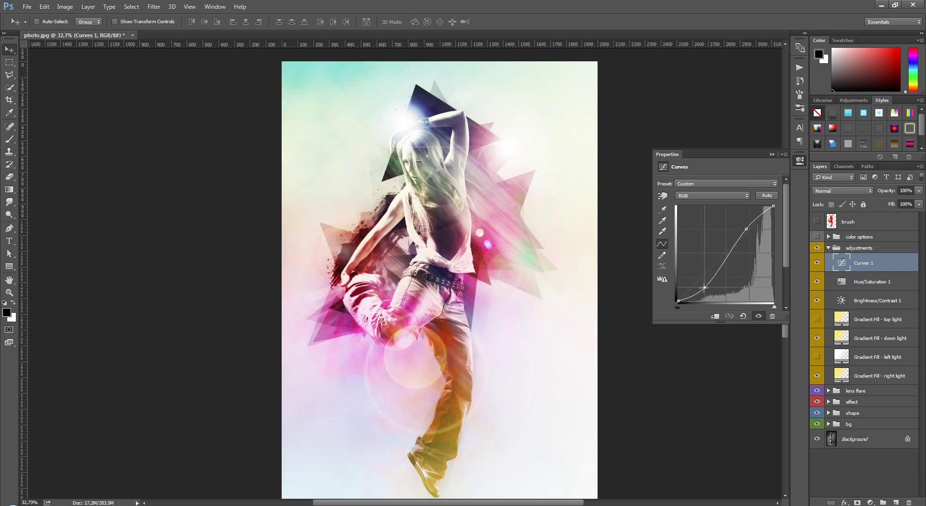
mouse_move(748, 231)
mouse_down()
mouse_move(745, 222)
mouse_move(751, 230)
mouse_up()
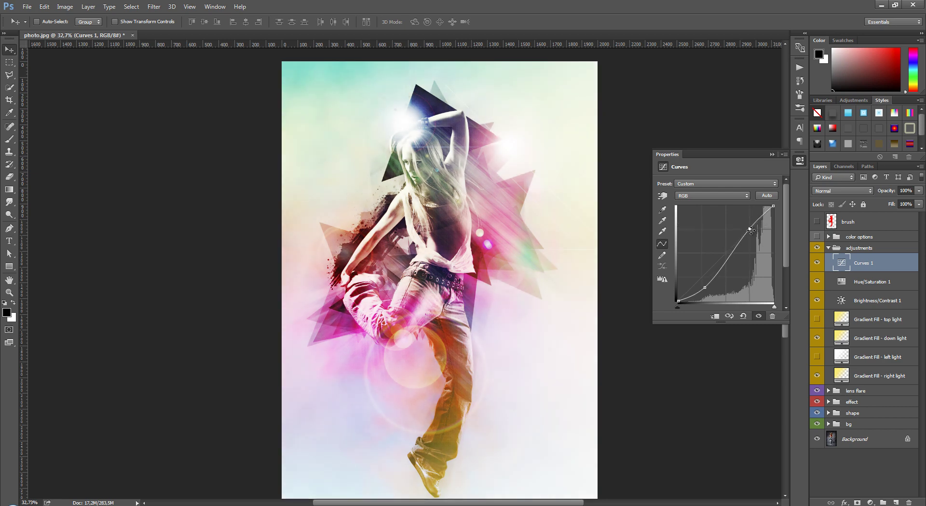
click(772, 154)
Collapse the adjustments group and expand color options to reach the color 3 gradient map.
click(864, 248)
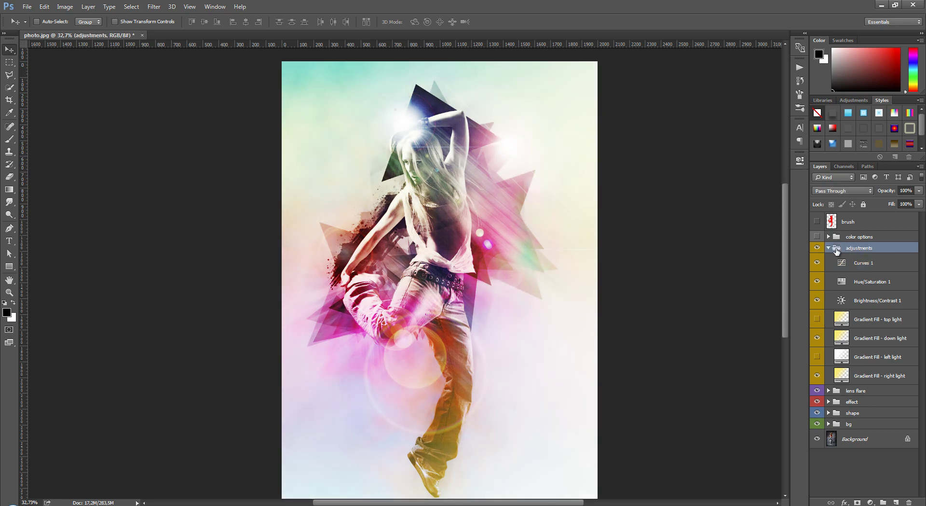
click(828, 248)
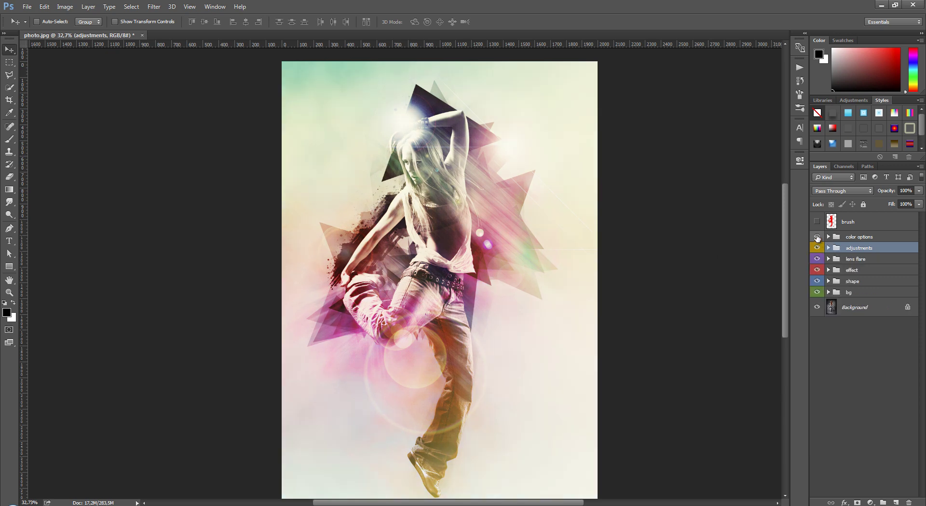
scroll(453, 265, up, 1)
scroll(453, 266, up, 2)
scroll(454, 265, up, 1)
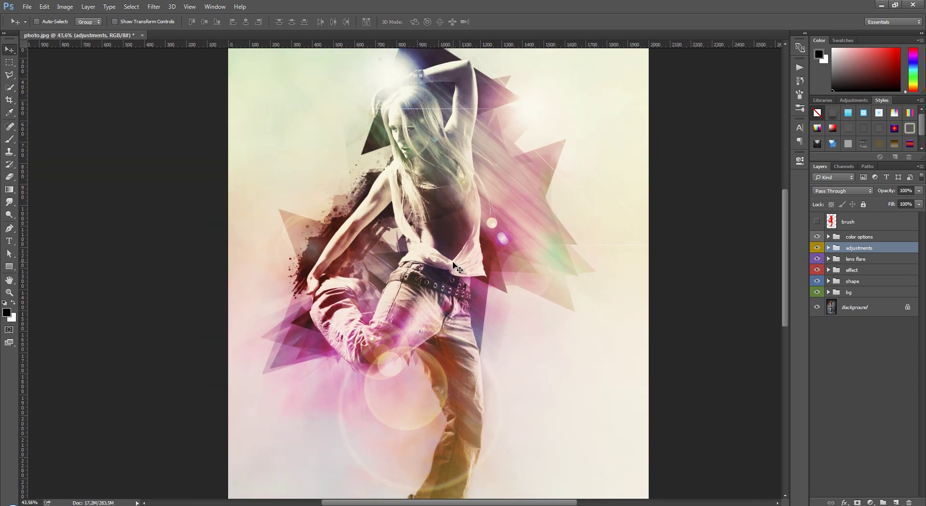
click(867, 236)
click(828, 236)
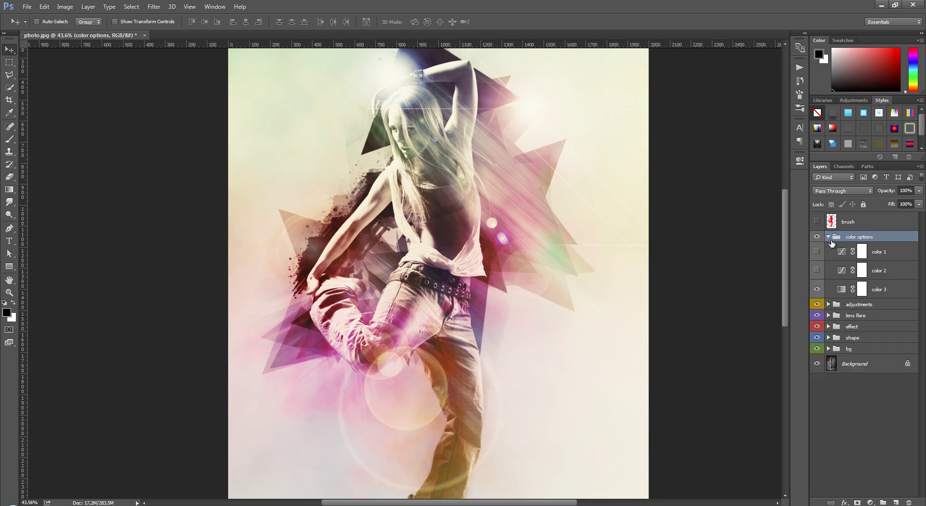
double_click(842, 289)
Switch the color 3 gradient map from Gold-Sepia to the Copper-Sepia preset.
click(759, 191)
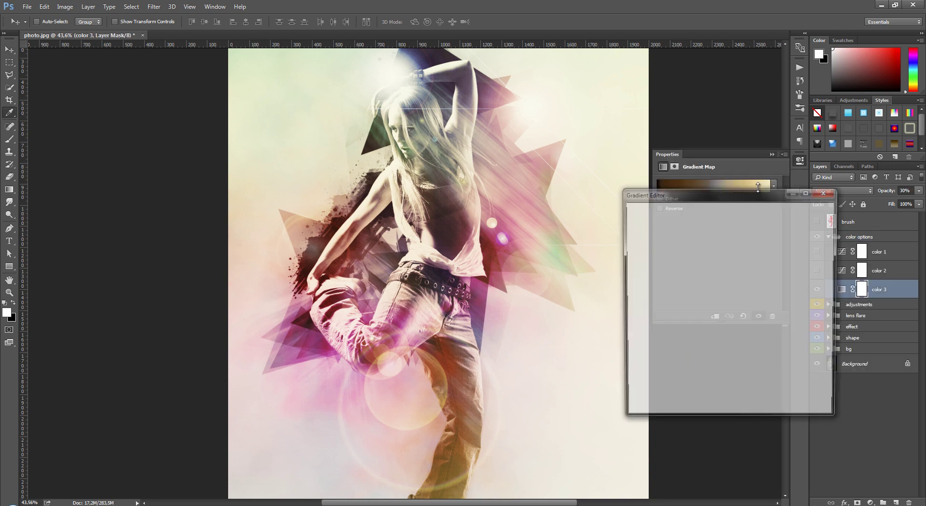
click(783, 256)
click(783, 257)
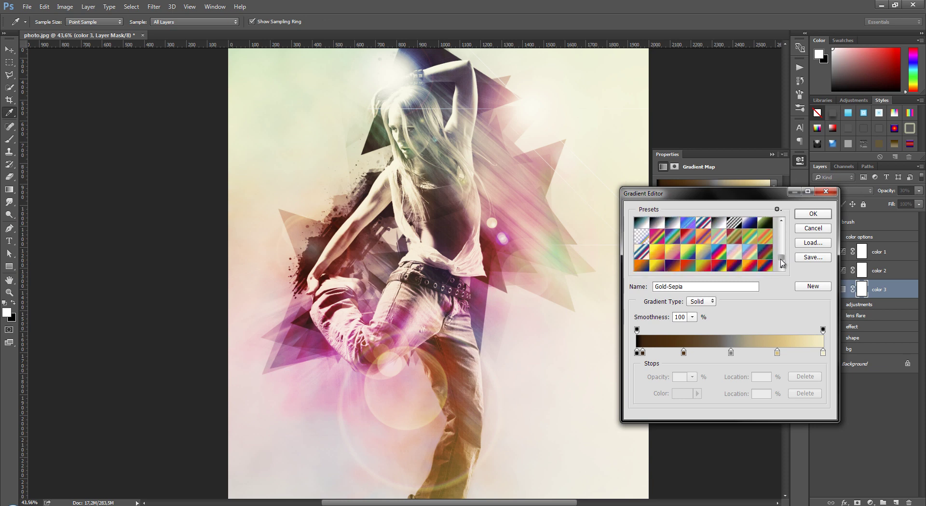
scroll(765, 248, up, 1)
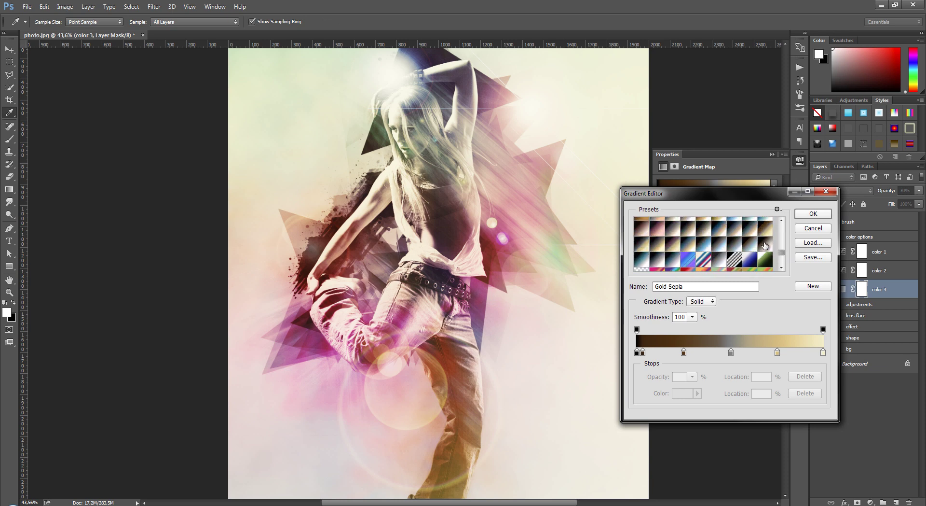
click(763, 244)
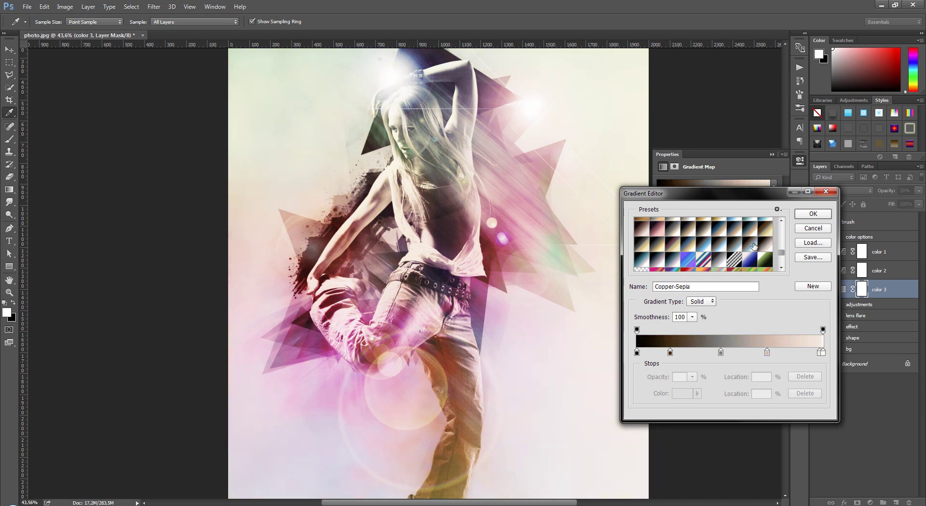
click(814, 213)
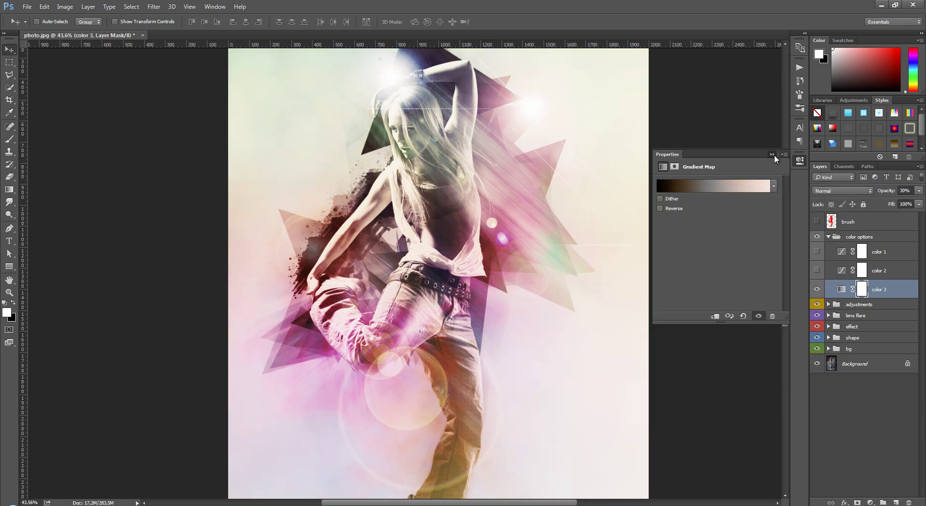
click(773, 154)
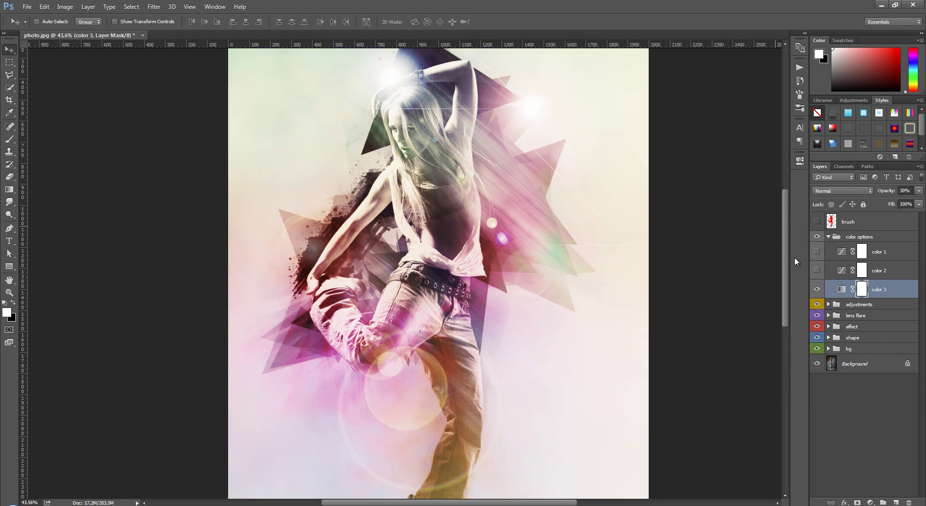
Compare the color 1–3 tint layers, leaving only color 2 visible and selected.
click(817, 289)
click(817, 270)
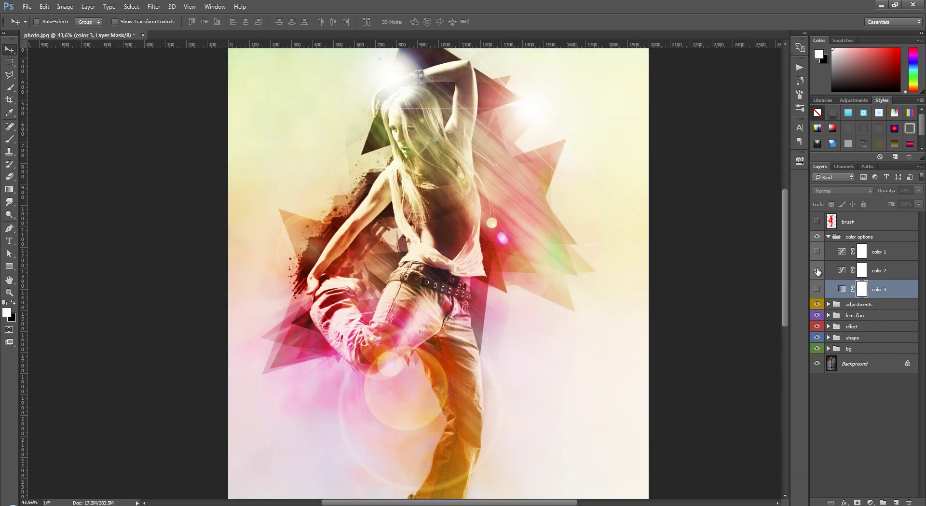
click(817, 269)
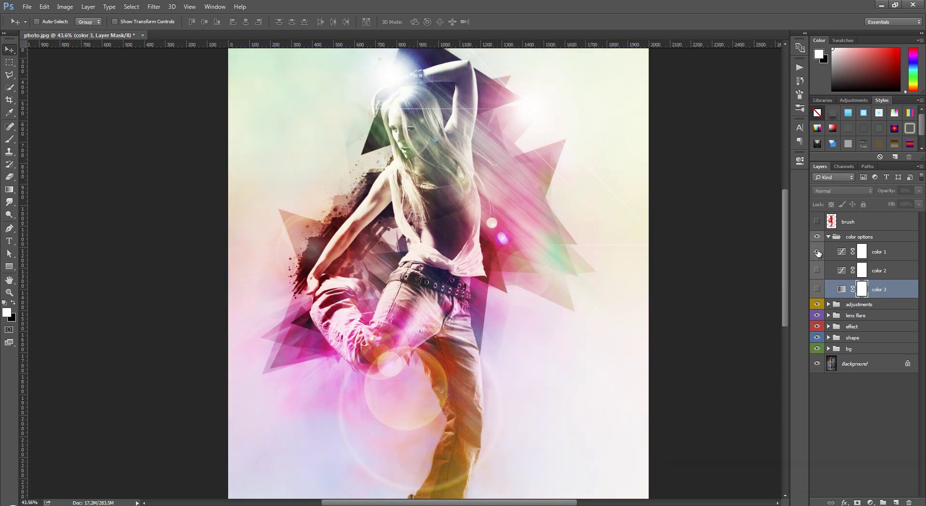
click(817, 252)
click(817, 251)
click(818, 270)
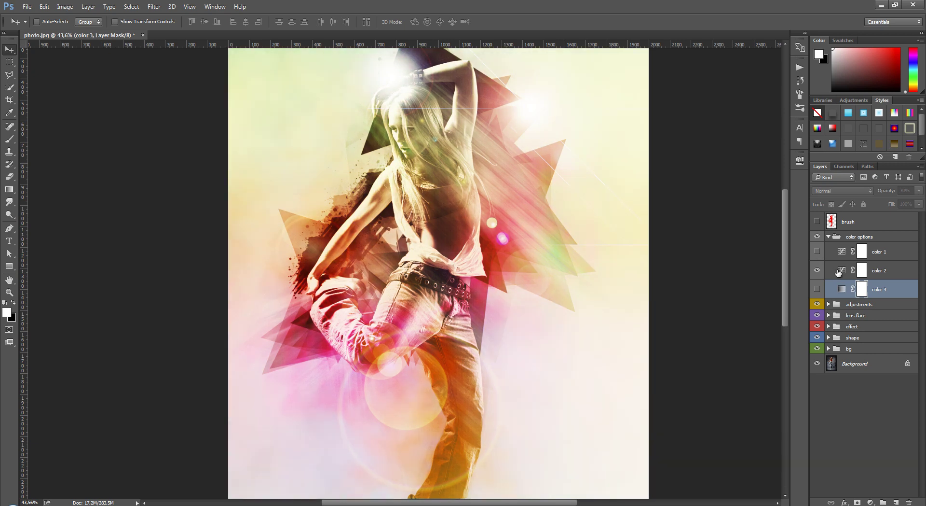
click(842, 272)
Bend color 2's Blue channel curve upward for a pink-purple tint with slight warmth.
double_click(842, 271)
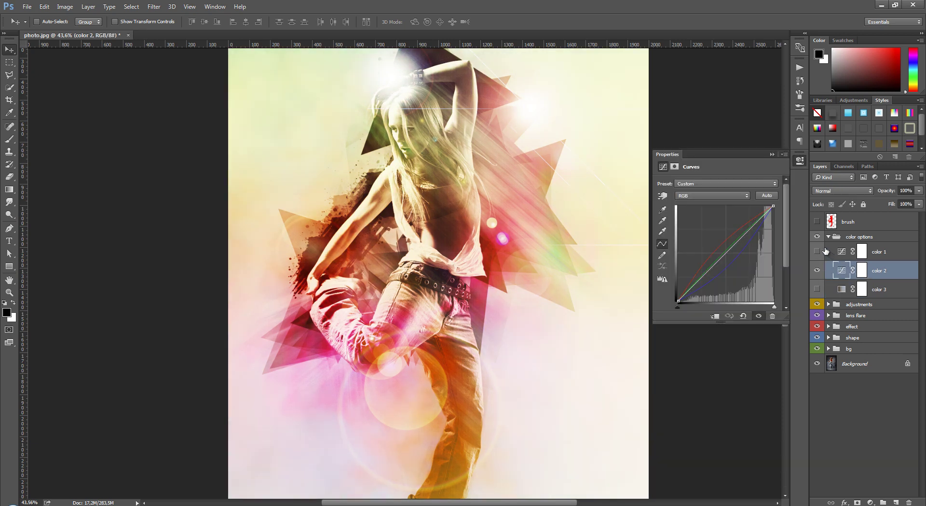
click(748, 197)
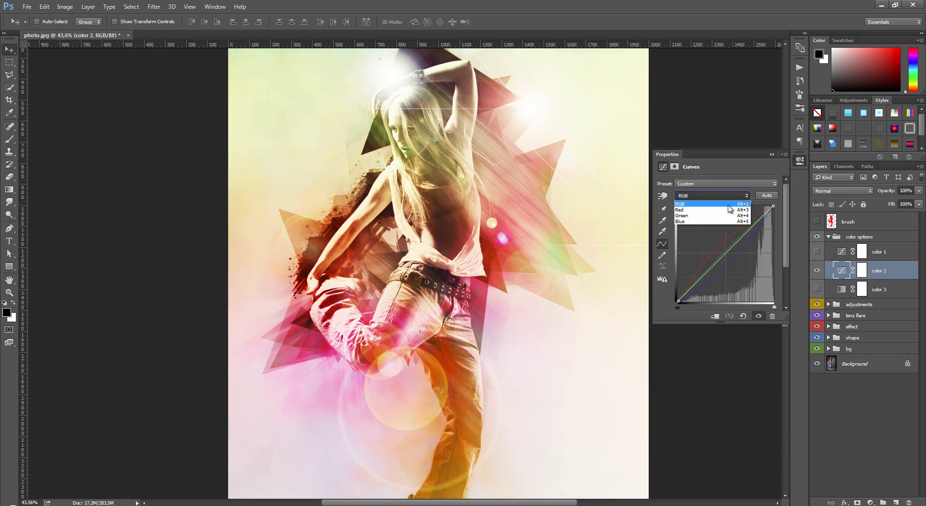
click(723, 221)
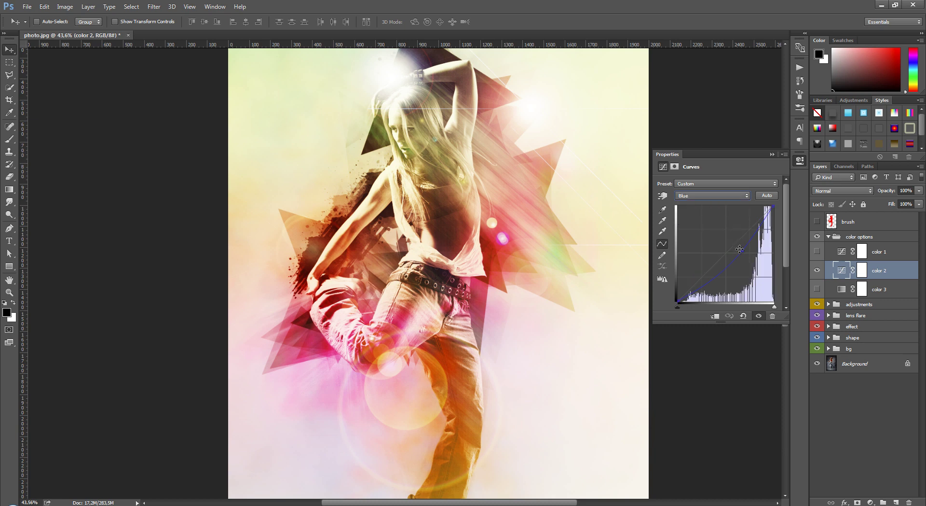
mouse_move(741, 250)
mouse_down()
mouse_move(717, 232)
mouse_move(741, 264)
mouse_move(736, 249)
mouse_up()
drag(735, 250, 736, 251)
click(772, 155)
key(ctrl+minus)
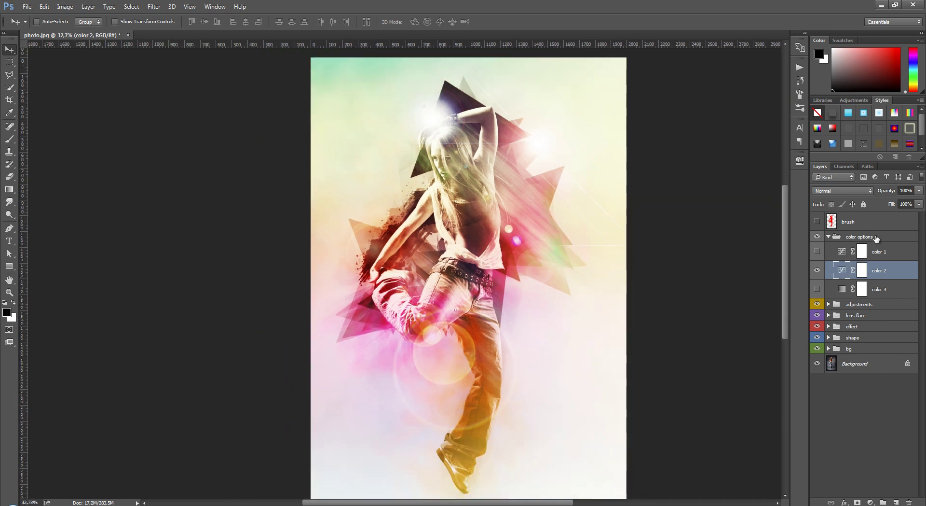
Collapse and hide the color options group.
click(828, 237)
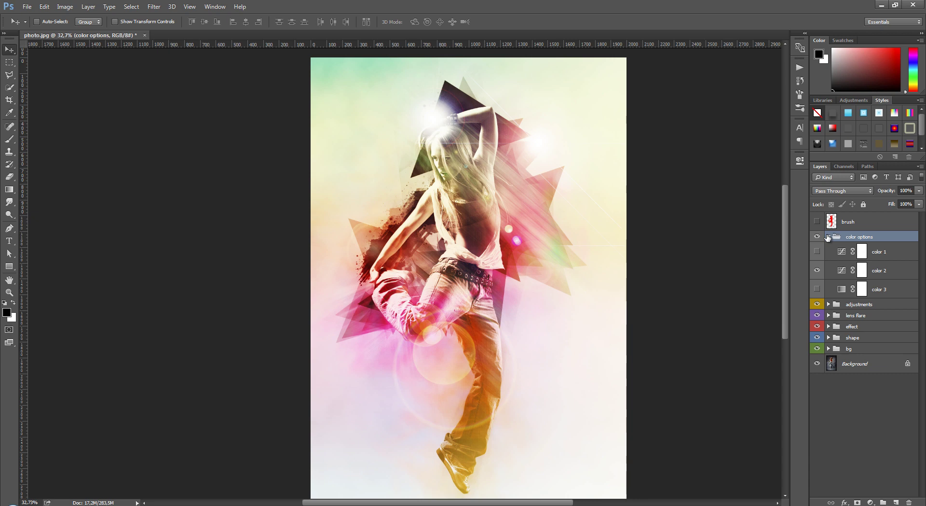
click(828, 236)
scroll(509, 284, up, 1)
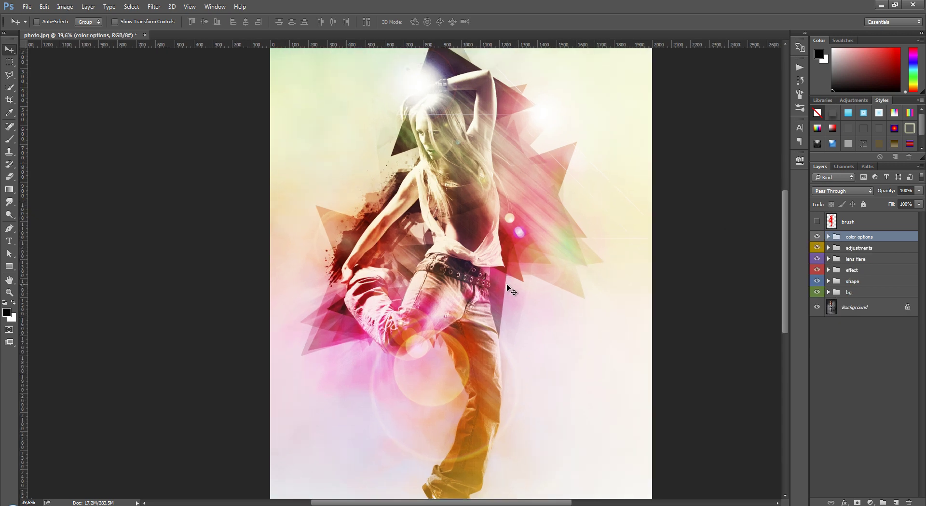
scroll(513, 285, up, 1)
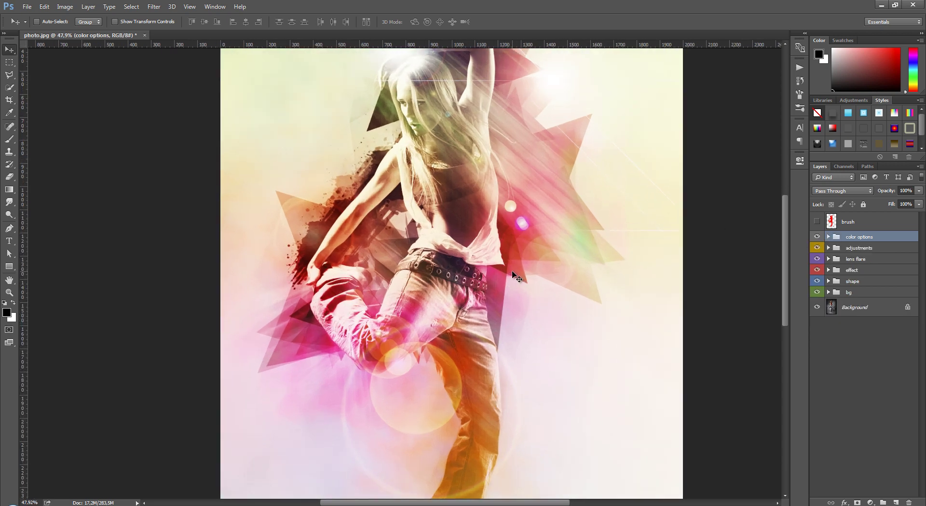
click(817, 237)
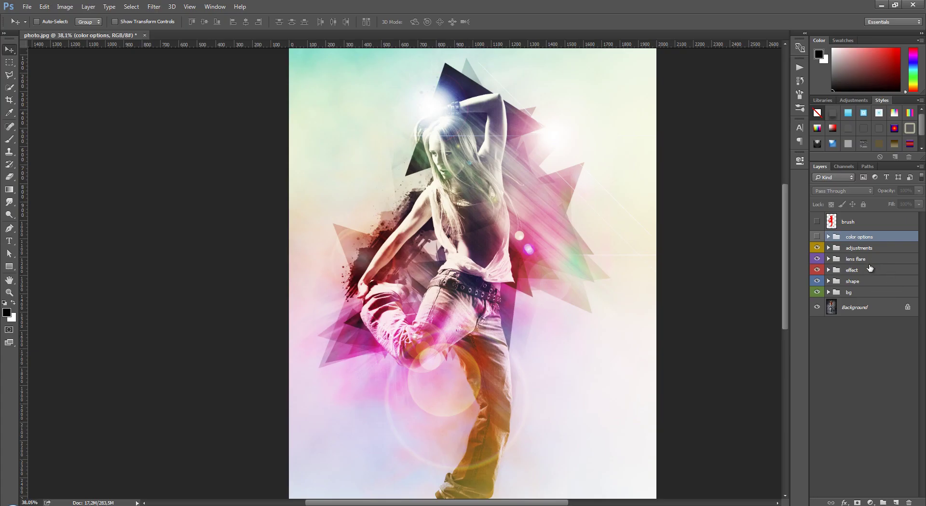
Expand the shape group to list shape 1–3 and select shape 1.
click(866, 282)
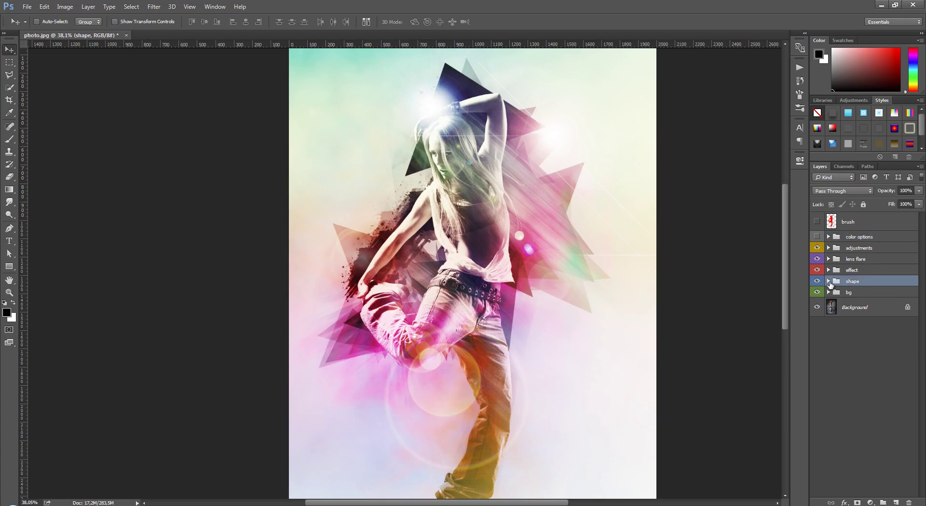
click(829, 282)
click(881, 301)
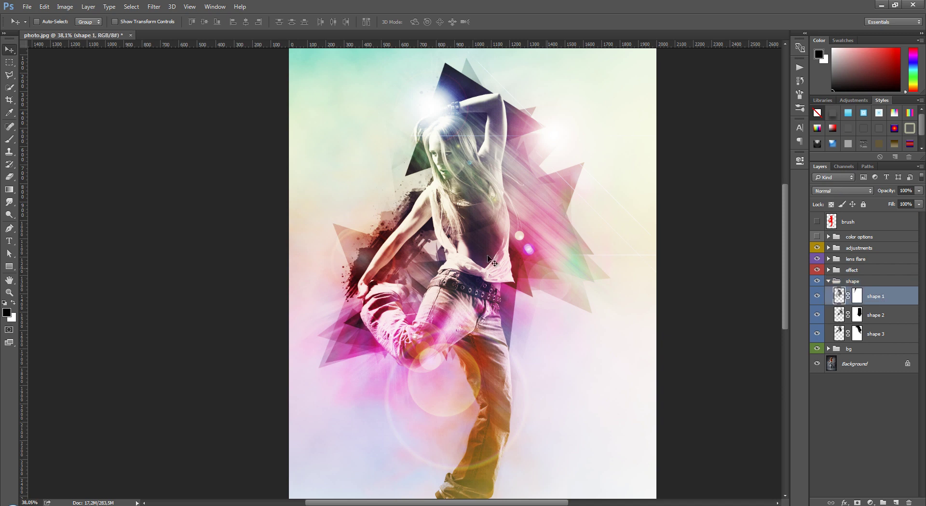
scroll(483, 261, down, 1)
scroll(468, 259, down, 1)
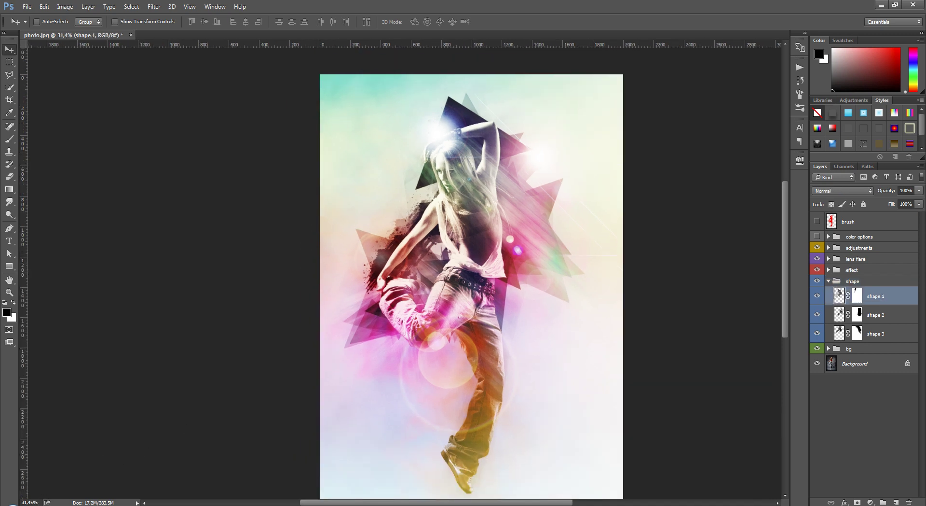
Place the white ink-splatter texture over the dancer, scaled to about 91% × 89% and rotated 0.60°.
key(alt+Tab)
mouse_move(502, 120)
mouse_down()
mouse_move(411, 436)
mouse_move(422, 448)
mouse_up()
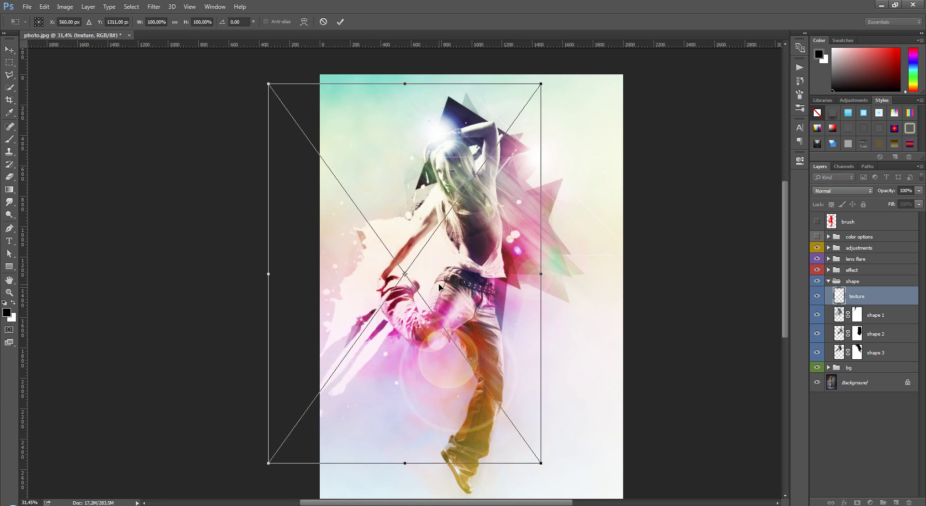
drag(439, 286, 502, 297)
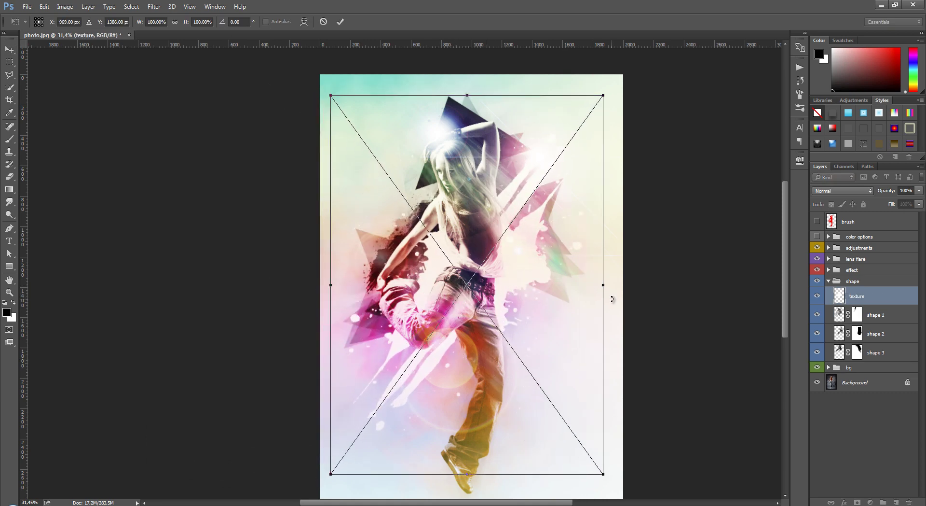
mouse_move(612, 298)
mouse_down()
mouse_move(542, 169)
mouse_move(624, 310)
mouse_move(622, 300)
mouse_up()
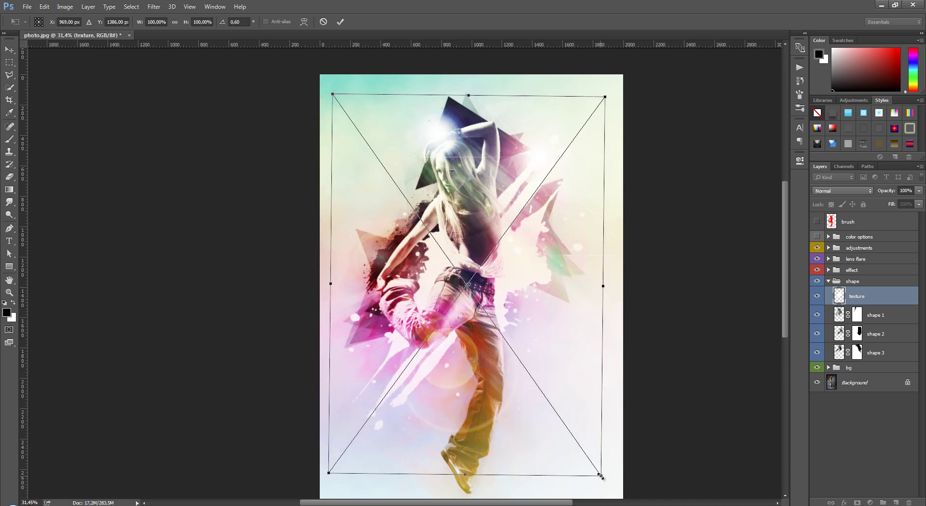
drag(601, 476, 585, 438)
key(Return)
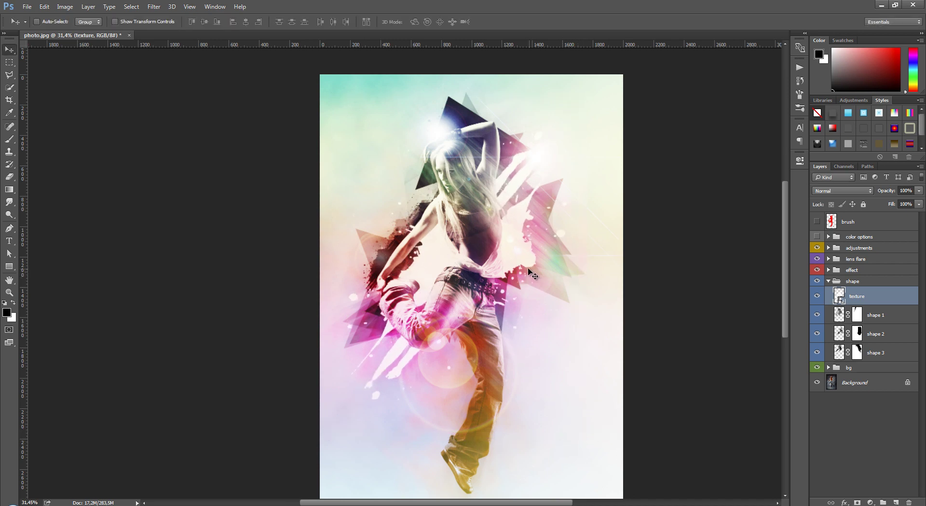
drag(529, 269, 540, 219)
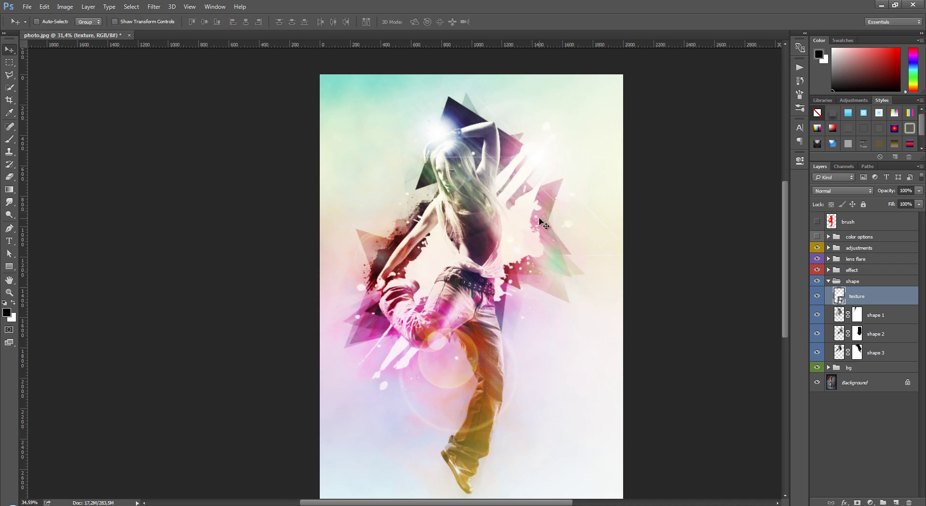
scroll(540, 221, up, 2)
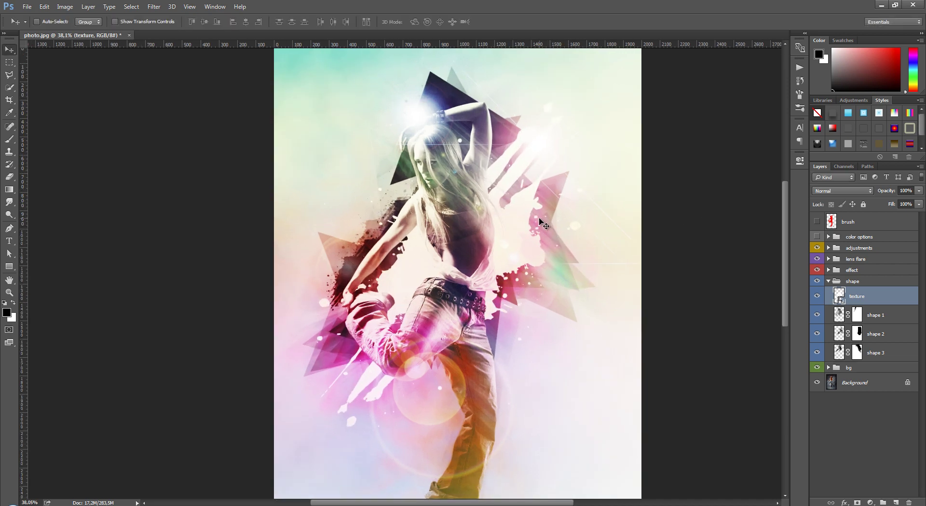
Give the texture layer a dark Color Overlay layer style.
right_click(896, 299)
click(781, 42)
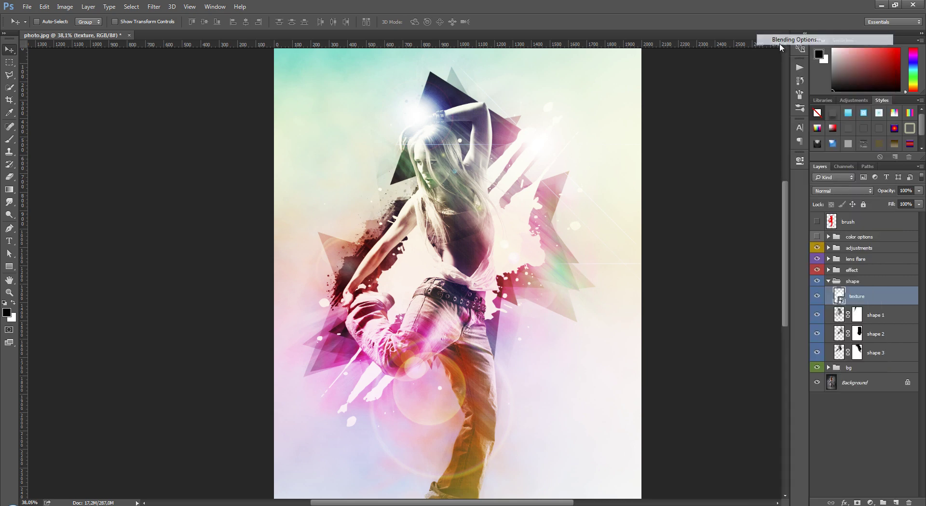
click(566, 140)
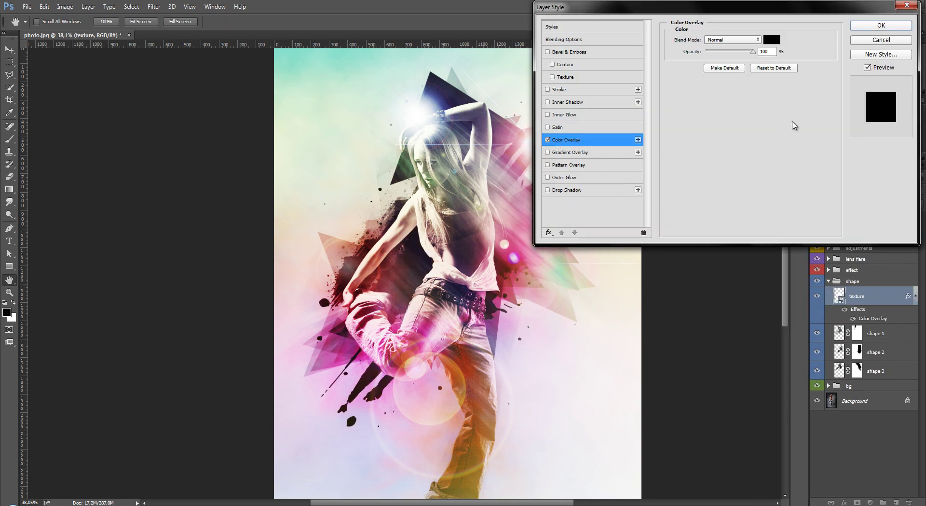
click(772, 39)
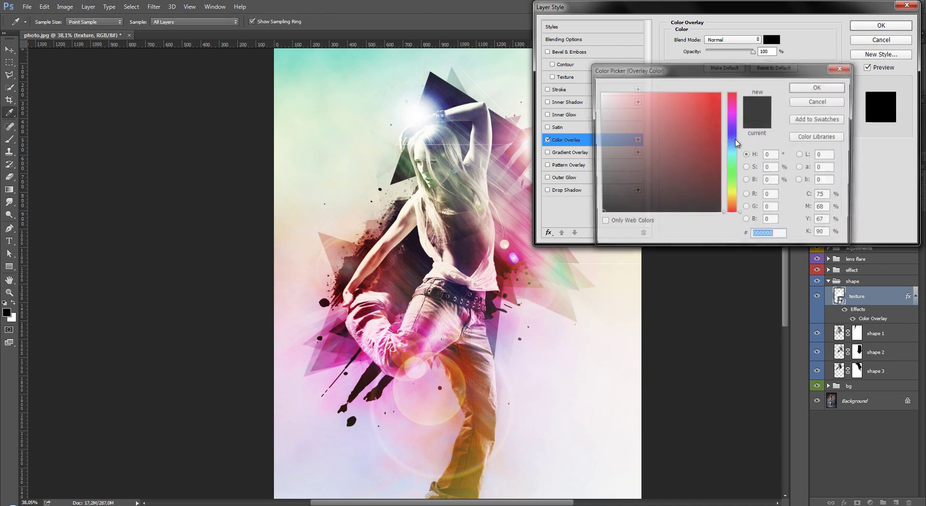
click(819, 88)
click(881, 26)
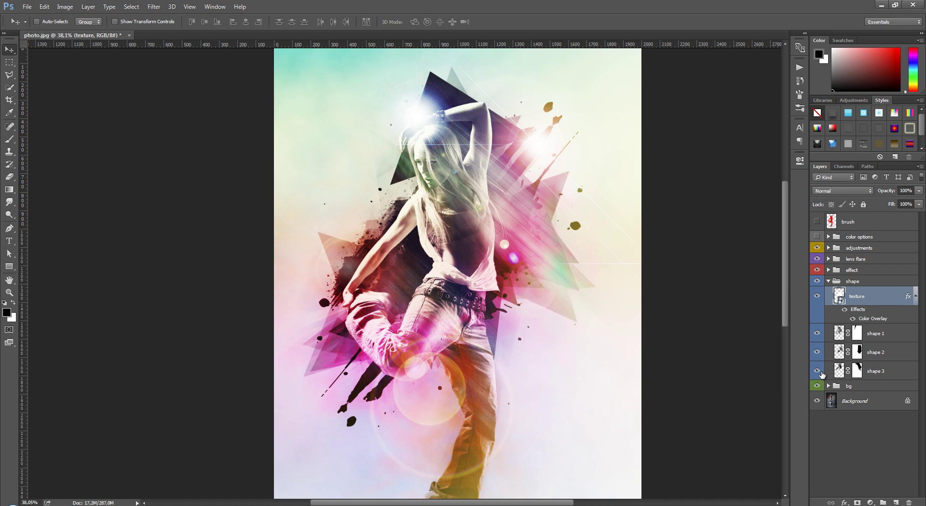
Hide layers shape 3, shape 2 and shape 1.
click(817, 371)
click(818, 352)
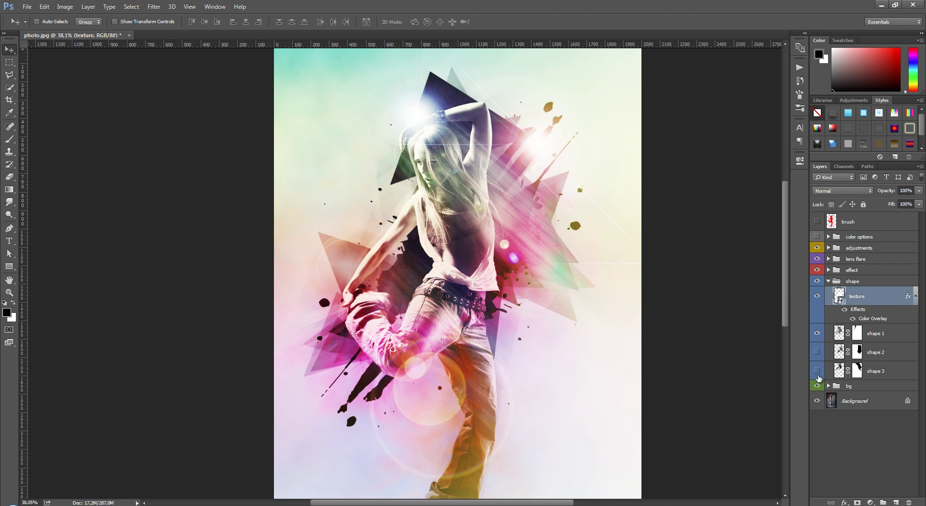
click(817, 333)
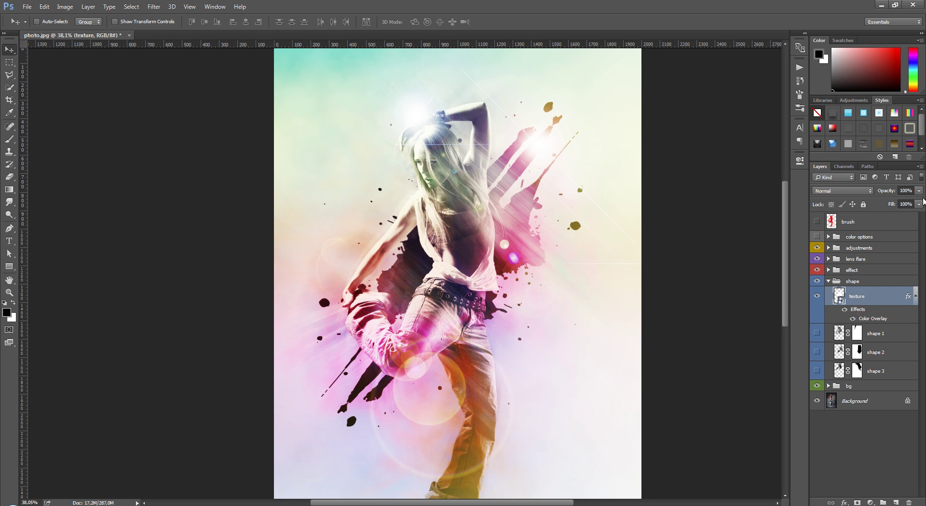
click(919, 191)
Lower the texture layer's opacity to 65% and collapse the shape group in the Layers panel.
drag(918, 204, 911, 206)
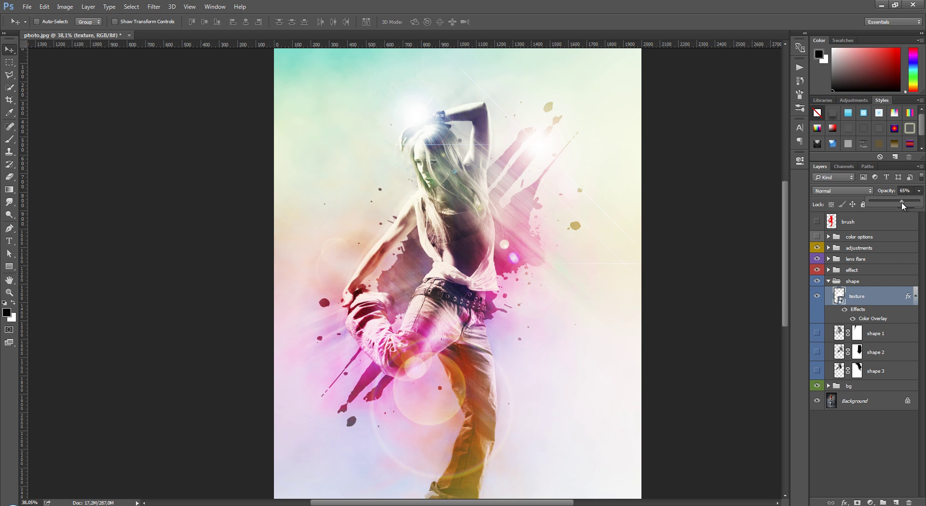
scroll(475, 227, down, 1)
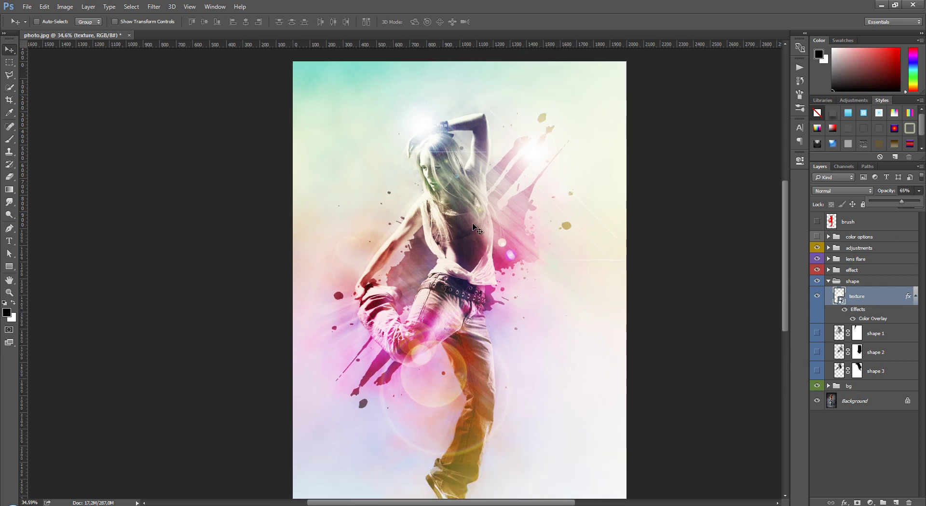
scroll(474, 226, down, 1)
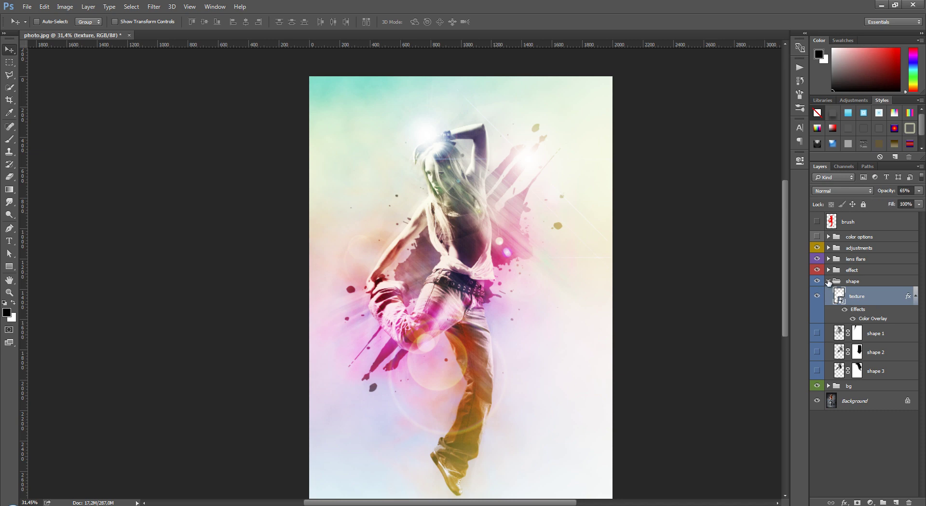
click(828, 282)
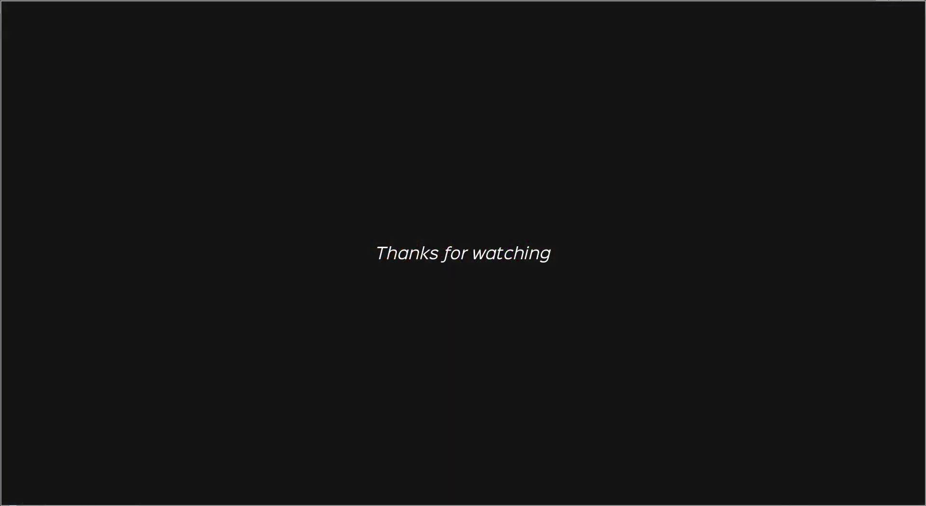